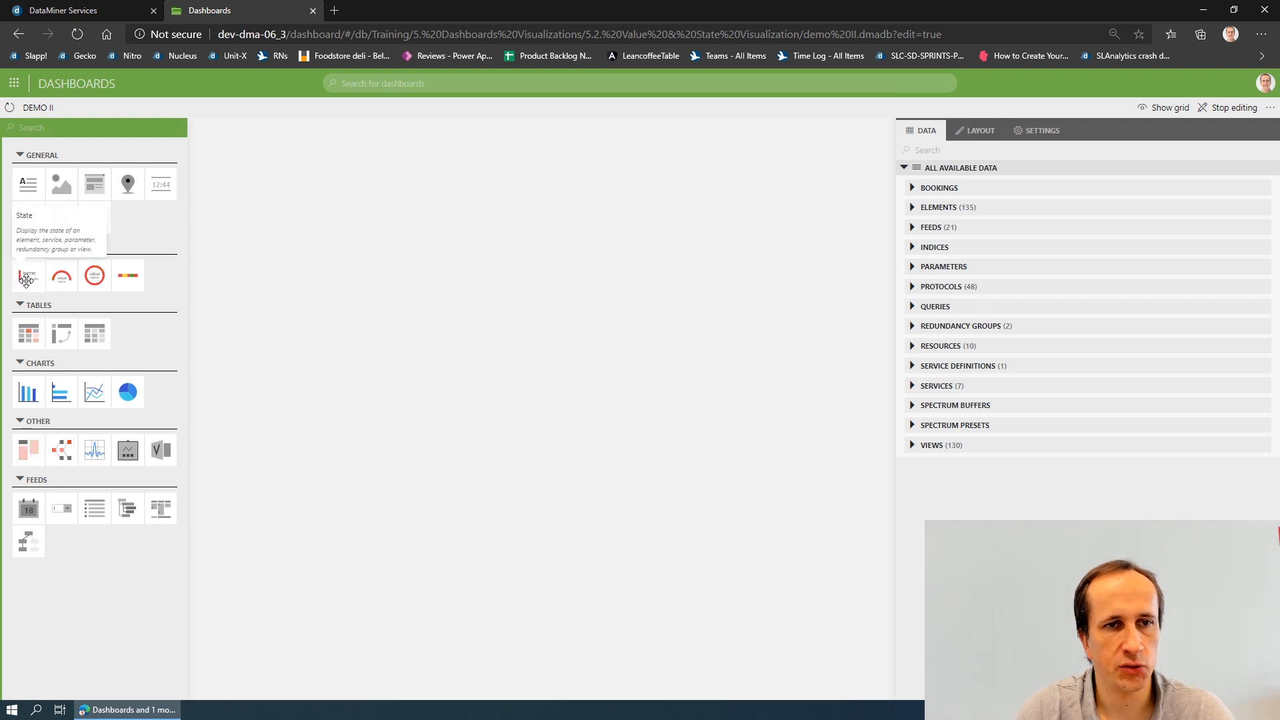
Add a State visualization to the empty dashboard and give it the Server Main element as data
{"action": "left_click_drag", "start_coordinate": [28, 274], "coordinate": [297, 218]}
{"action": "left_click_drag", "start_coordinate": [320, 167], "coordinate": [358, 150]}
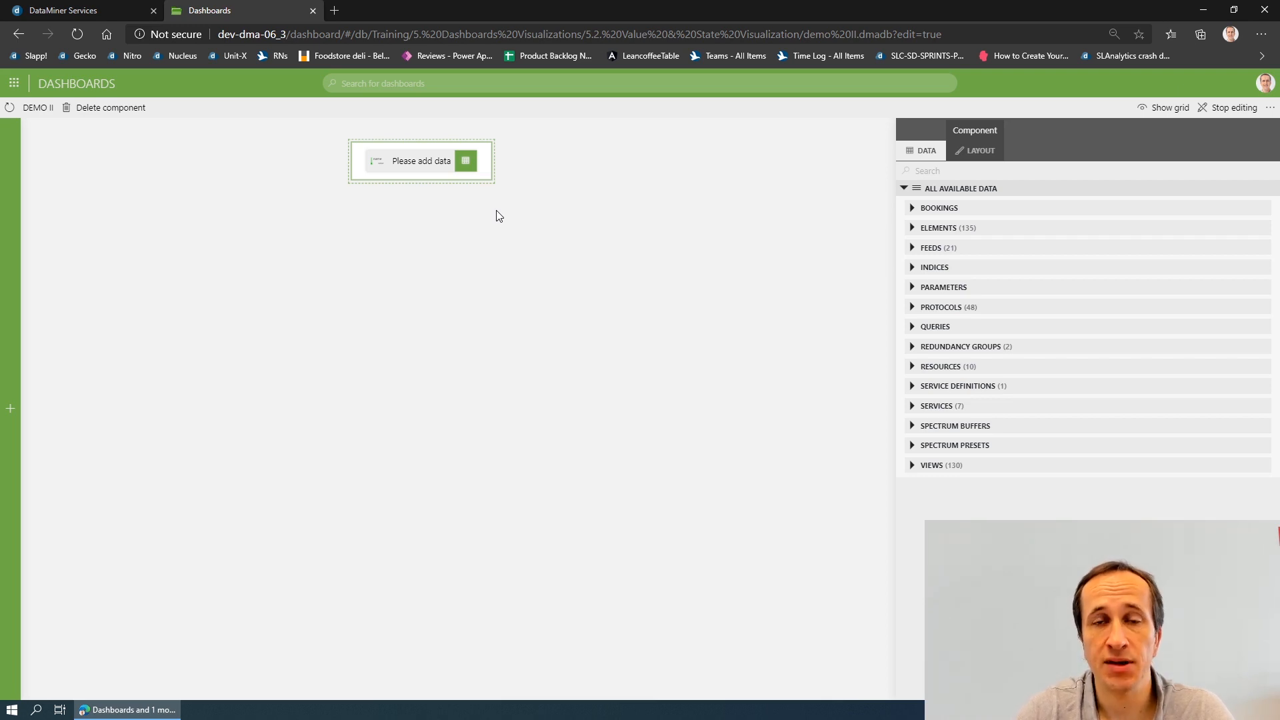
{"action": "mouse_move", "coordinate": [461, 170]}
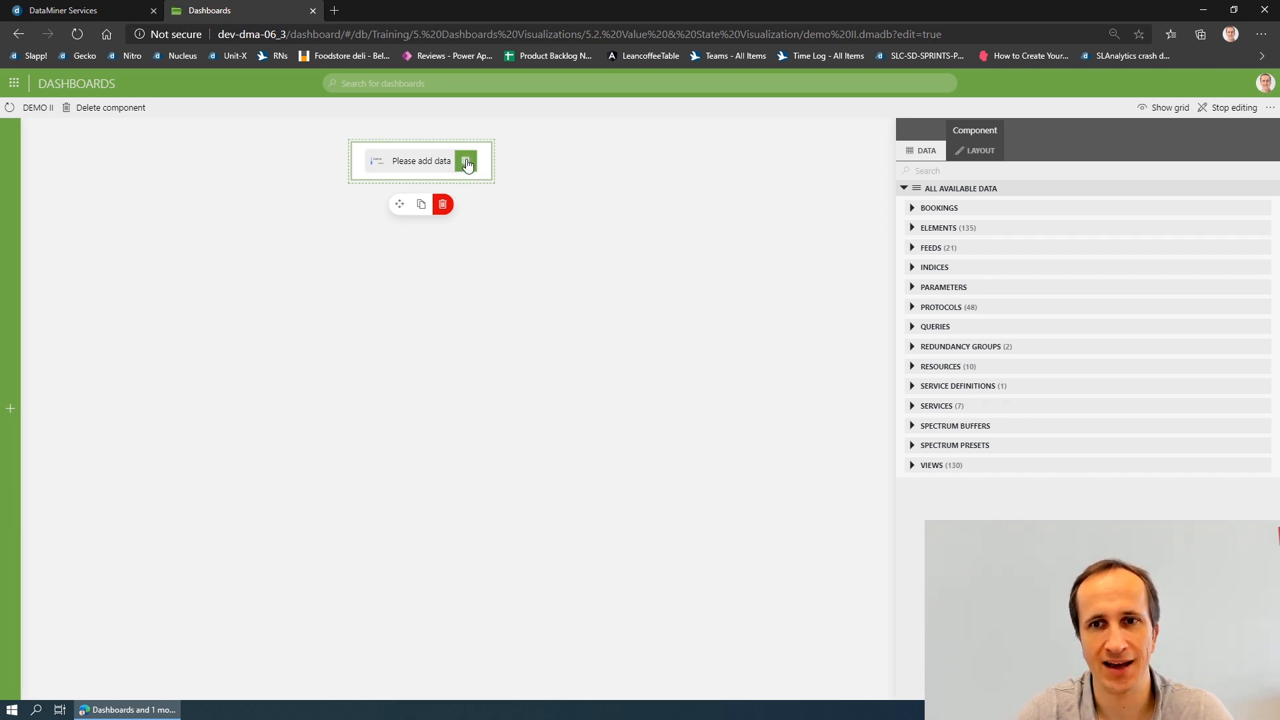
{"action": "left_click", "coordinate": [468, 165]}
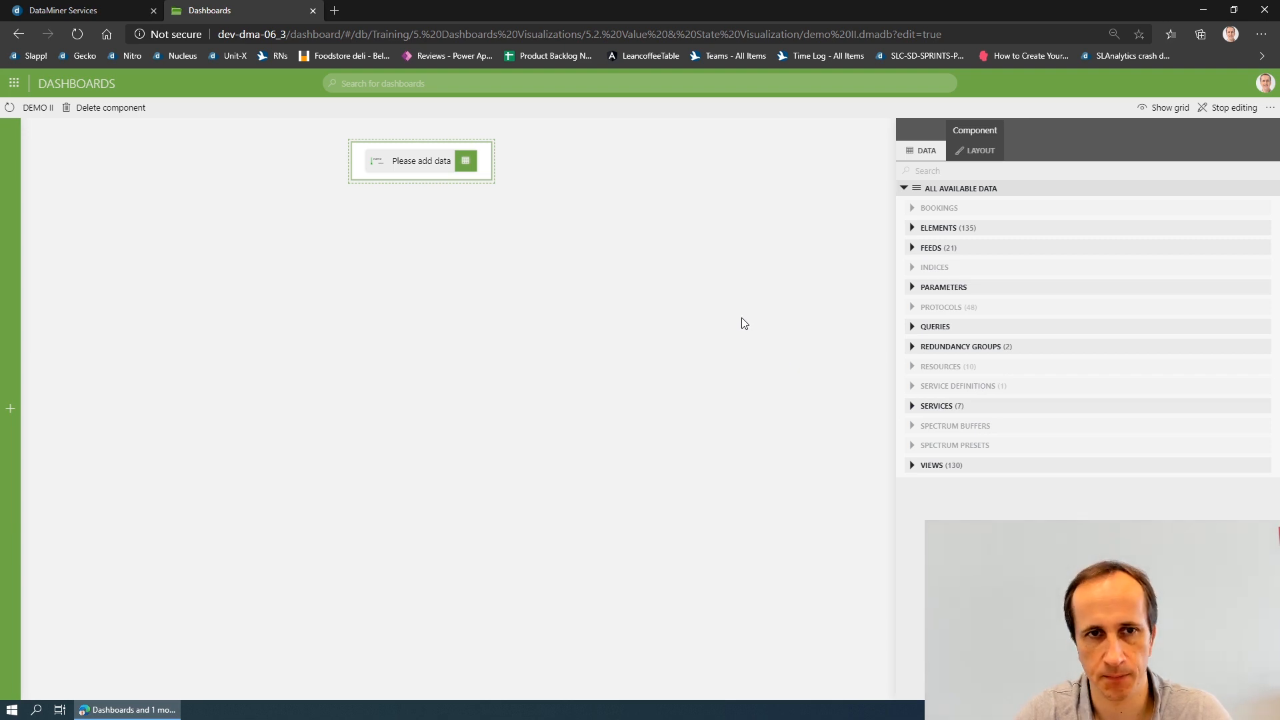
{"action": "left_click", "coordinate": [912, 229]}
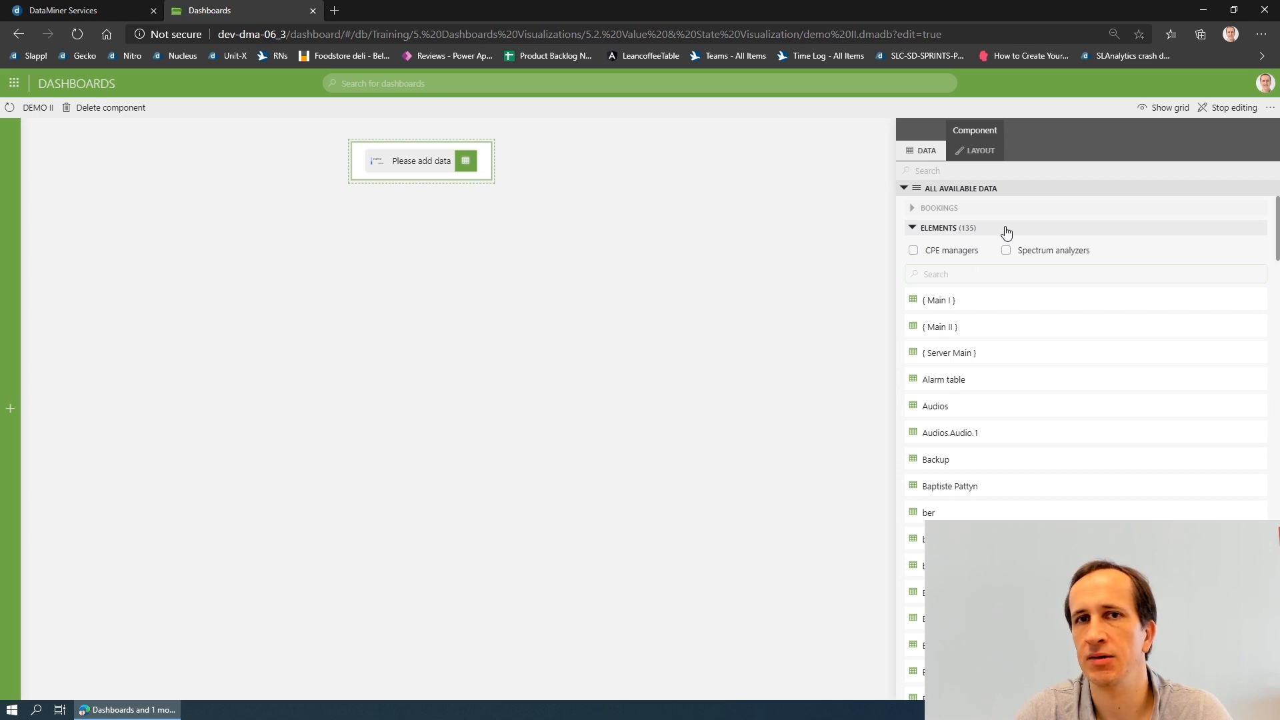
{"action": "left_click", "coordinate": [962, 274]}
{"action": "type", "text": "serv"}
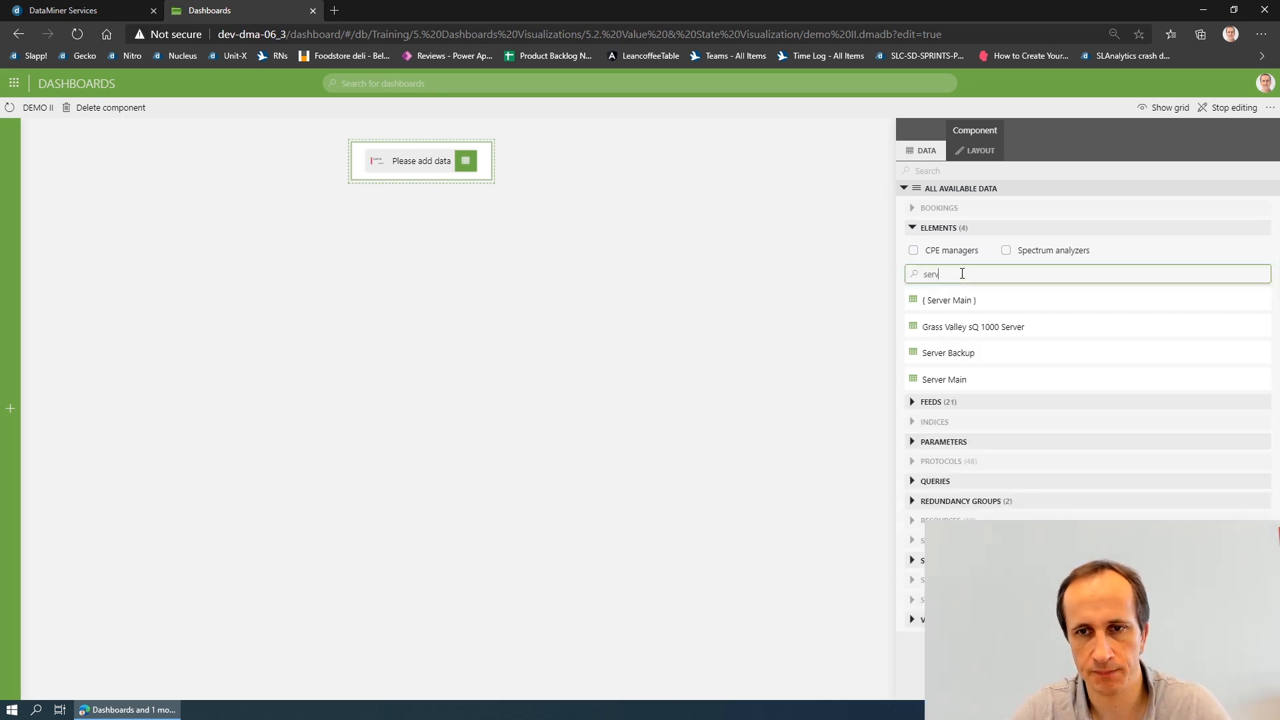
{"action": "left_click_drag", "start_coordinate": [963, 372], "coordinate": [440, 165]}
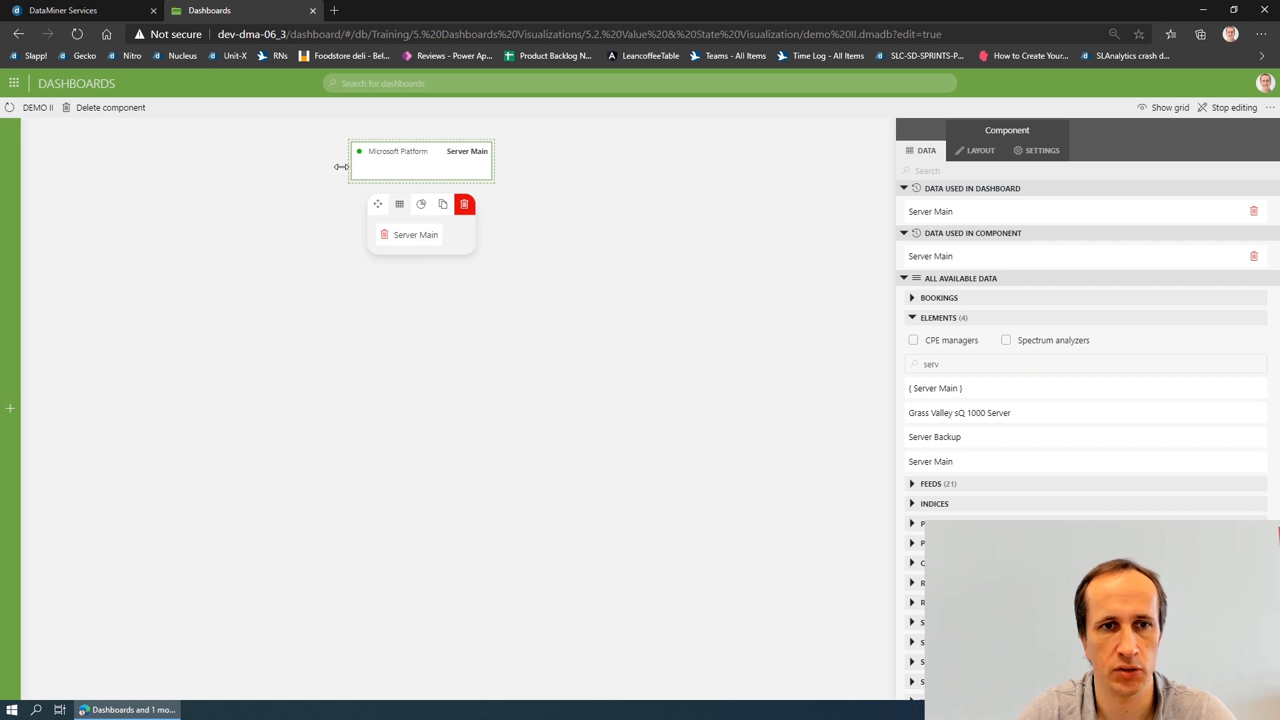
Place a second State visualization beside the Server Main component
{"action": "mouse_move", "coordinate": [10, 214]}
{"action": "left_click_drag", "start_coordinate": [39, 275], "coordinate": [560, 195]}
{"action": "left_click_drag", "start_coordinate": [539, 146], "coordinate": [539, 147]}
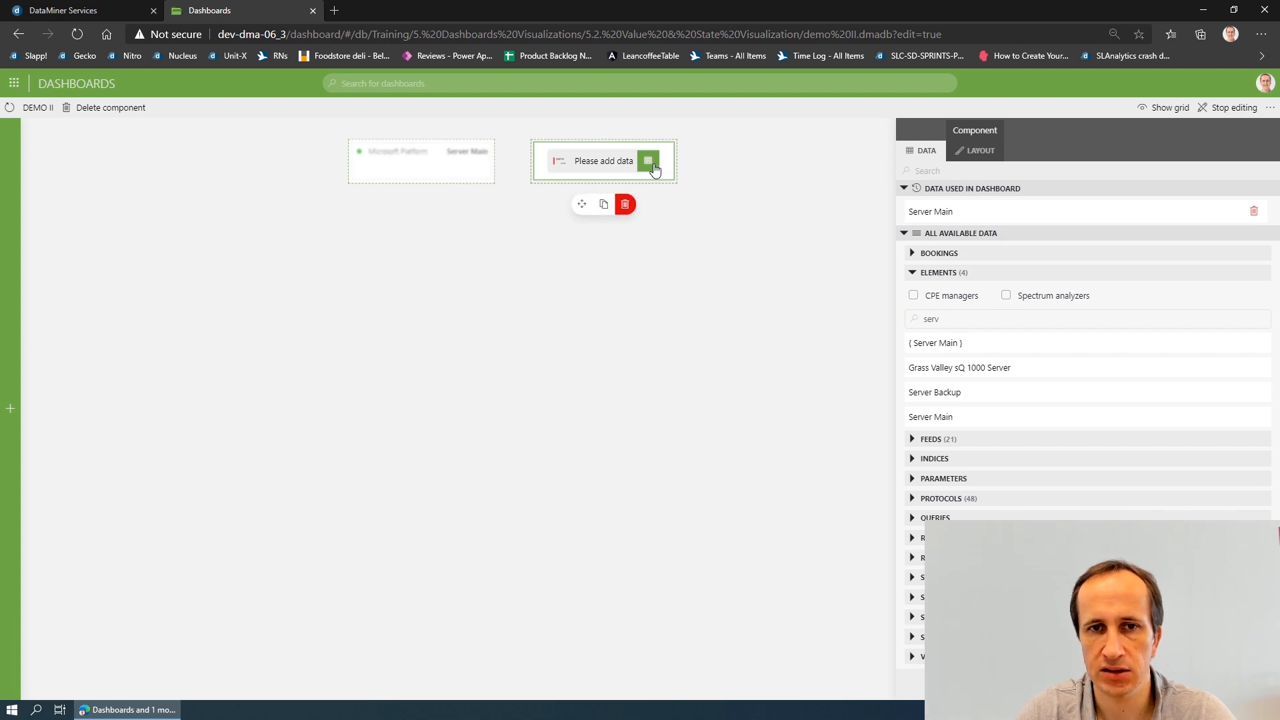
Assign the Total Processor Load parameter of the Server Main element to the second State component
{"action": "left_click", "coordinate": [913, 273]}
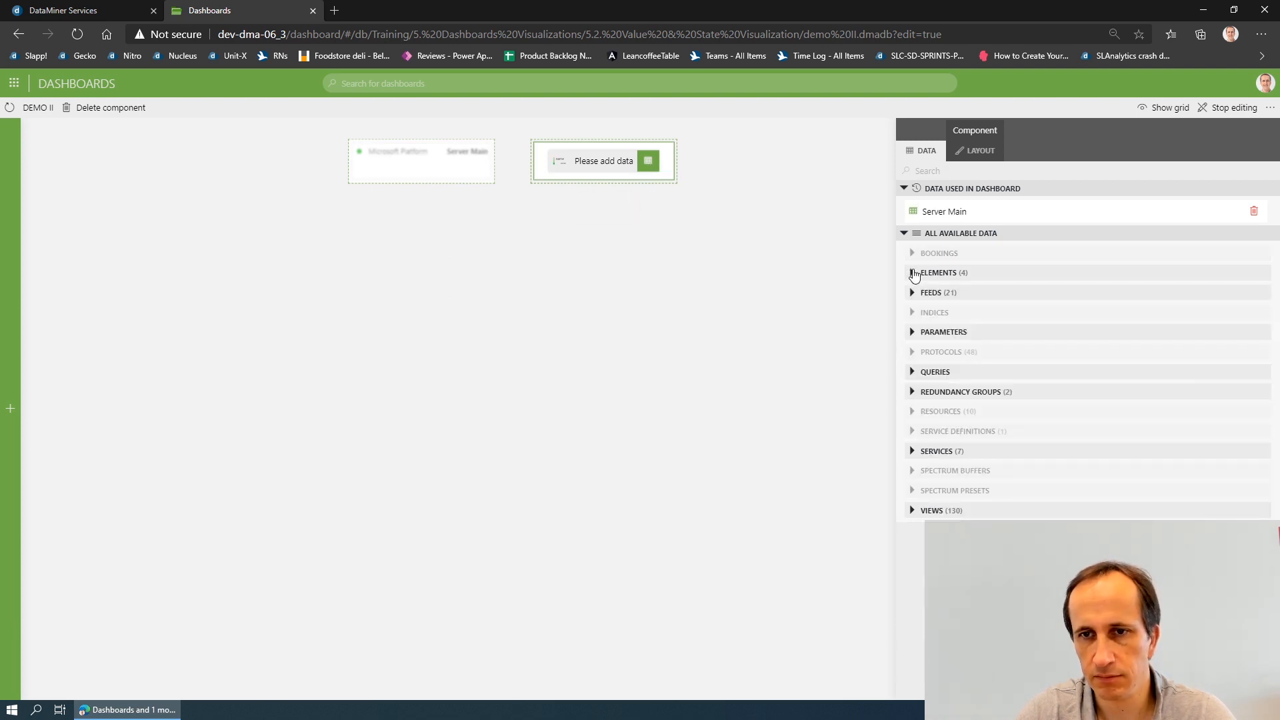
{"action": "left_click", "coordinate": [912, 333]}
{"action": "left_click", "coordinate": [1171, 353]}
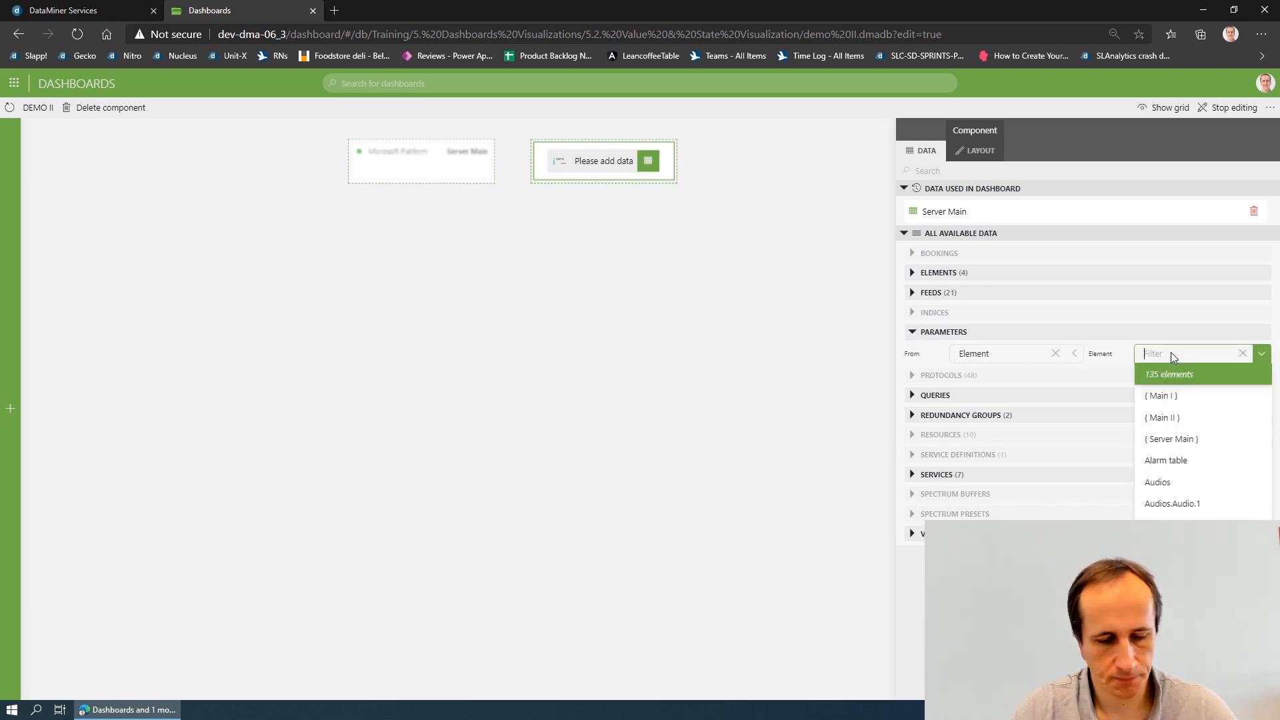
{"action": "type", "text": "server"}
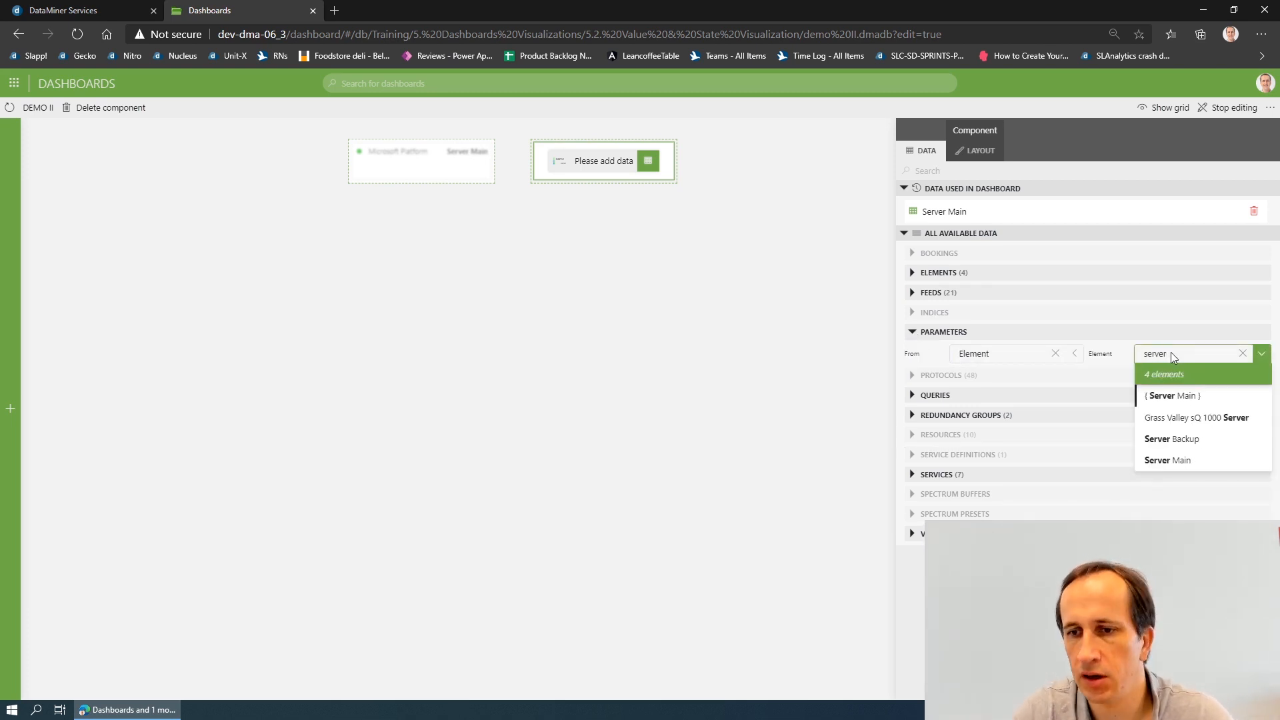
{"action": "left_click", "coordinate": [1200, 460]}
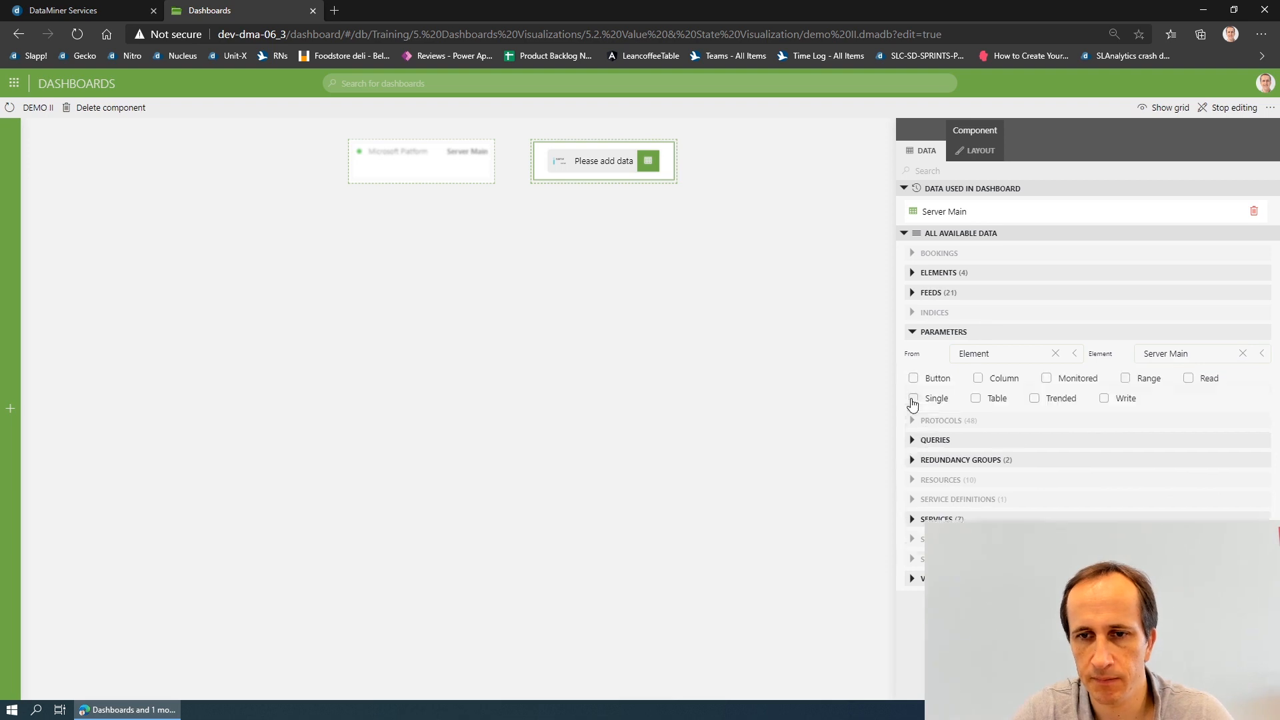
{"action": "left_click", "coordinate": [912, 448]}
{"action": "scroll", "coordinate": [929, 452], "scroll_direction": "down", "scroll_amount": 3}
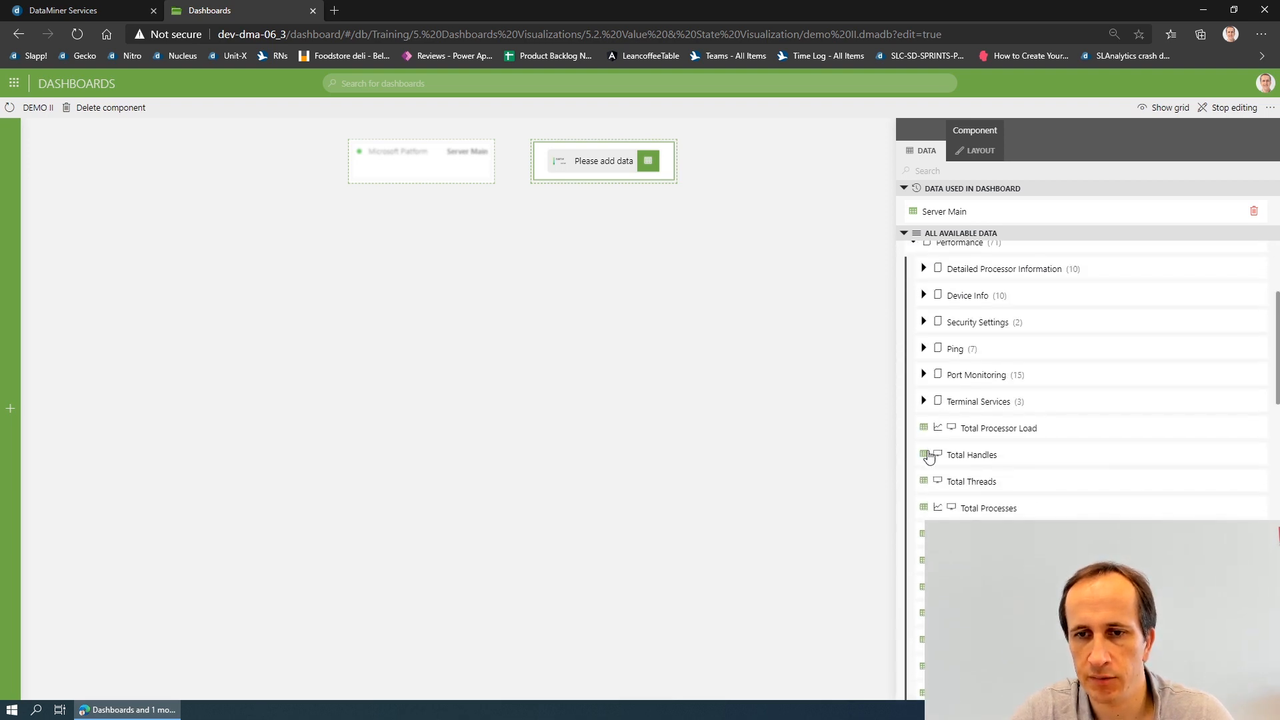
{"action": "left_click_drag", "start_coordinate": [1001, 429], "coordinate": [604, 163]}
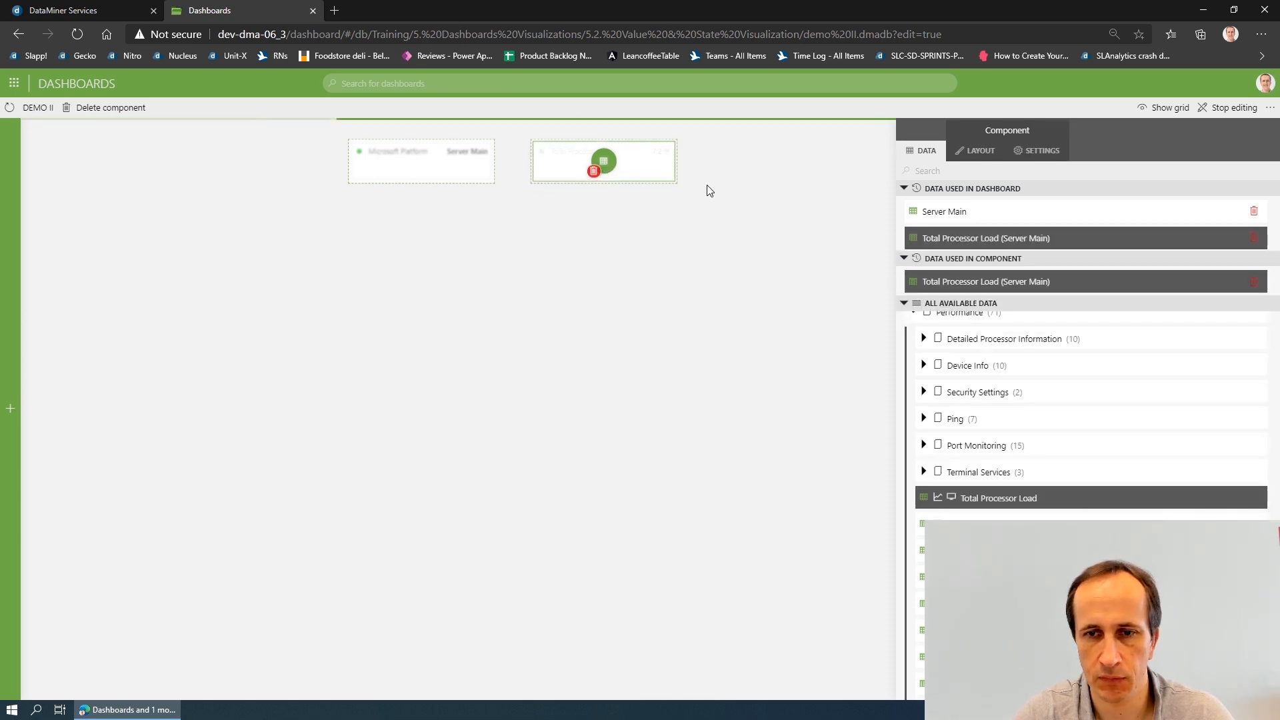
{"action": "left_click", "coordinate": [430, 189]}
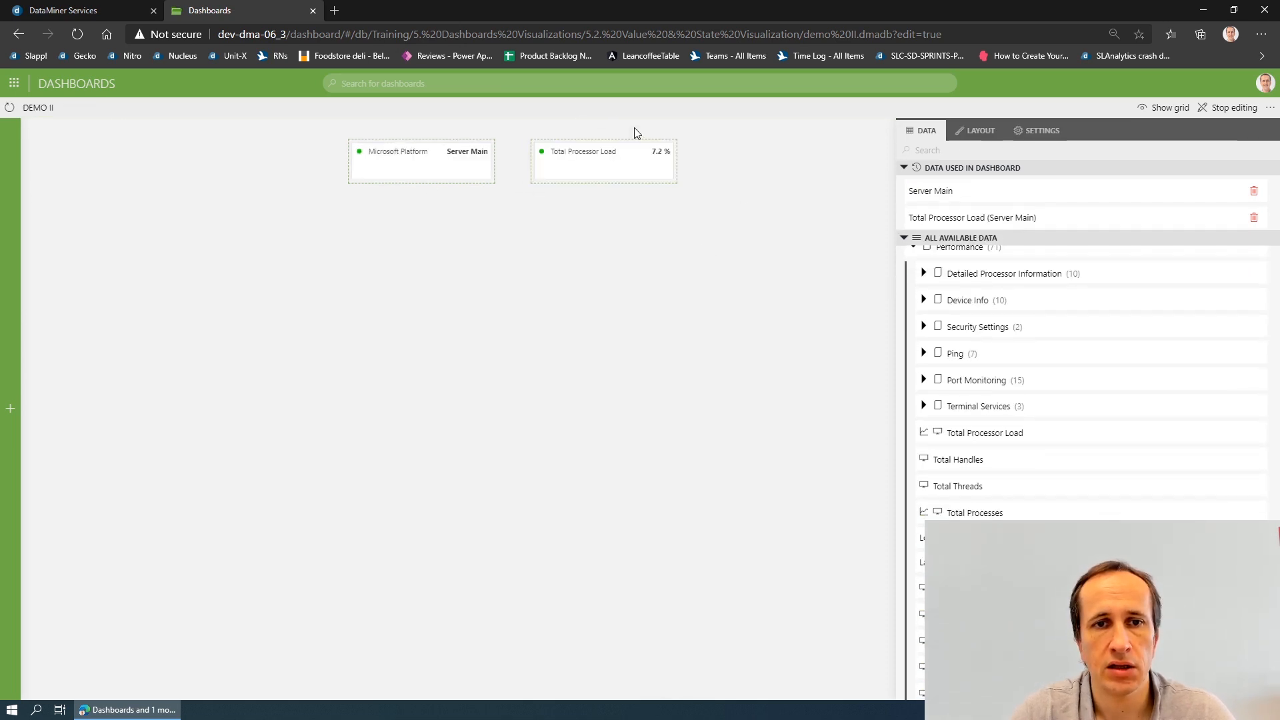
Add a third State visualization below the Server Main component and feed it the redundancy group RG
{"action": "mouse_move", "coordinate": [543, 148]}
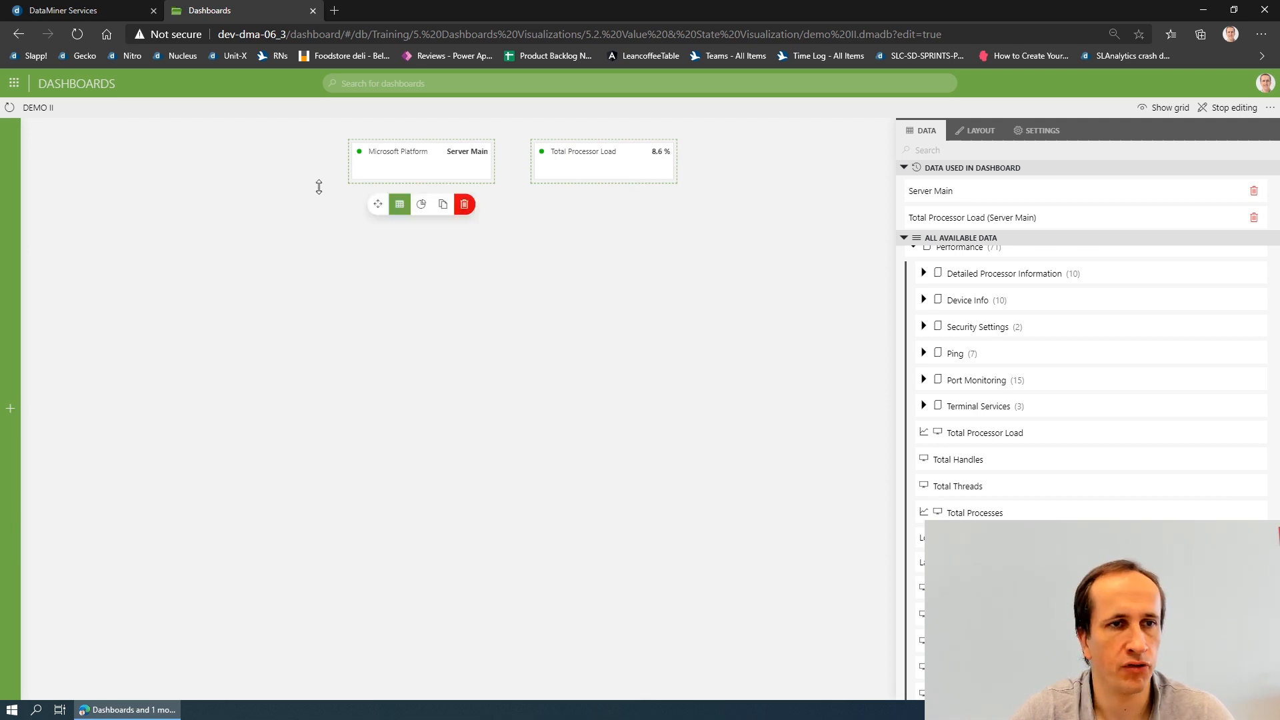
{"action": "mouse_move", "coordinate": [17, 241]}
{"action": "left_click_drag", "start_coordinate": [32, 267], "coordinate": [384, 221]}
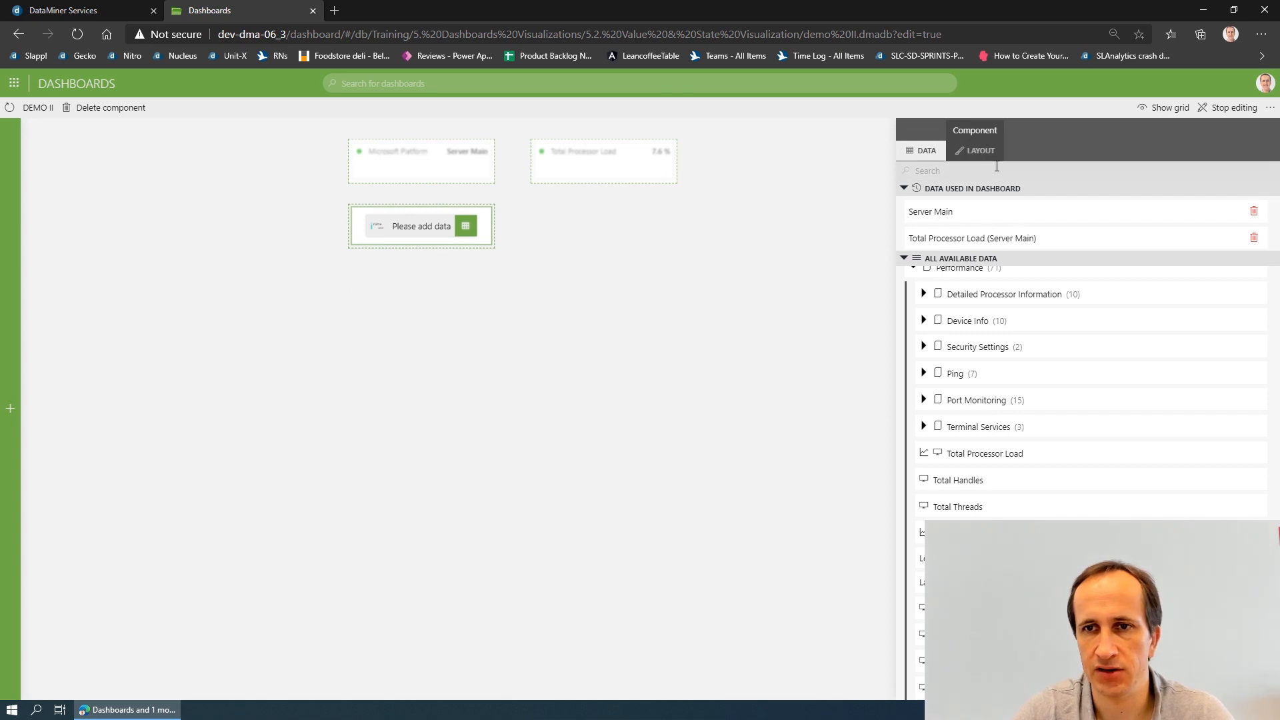
{"action": "scroll", "coordinate": [963, 320], "scroll_direction": "up", "scroll_amount": 2}
{"action": "scroll", "coordinate": [961, 335], "scroll_direction": "up", "scroll_amount": 1}
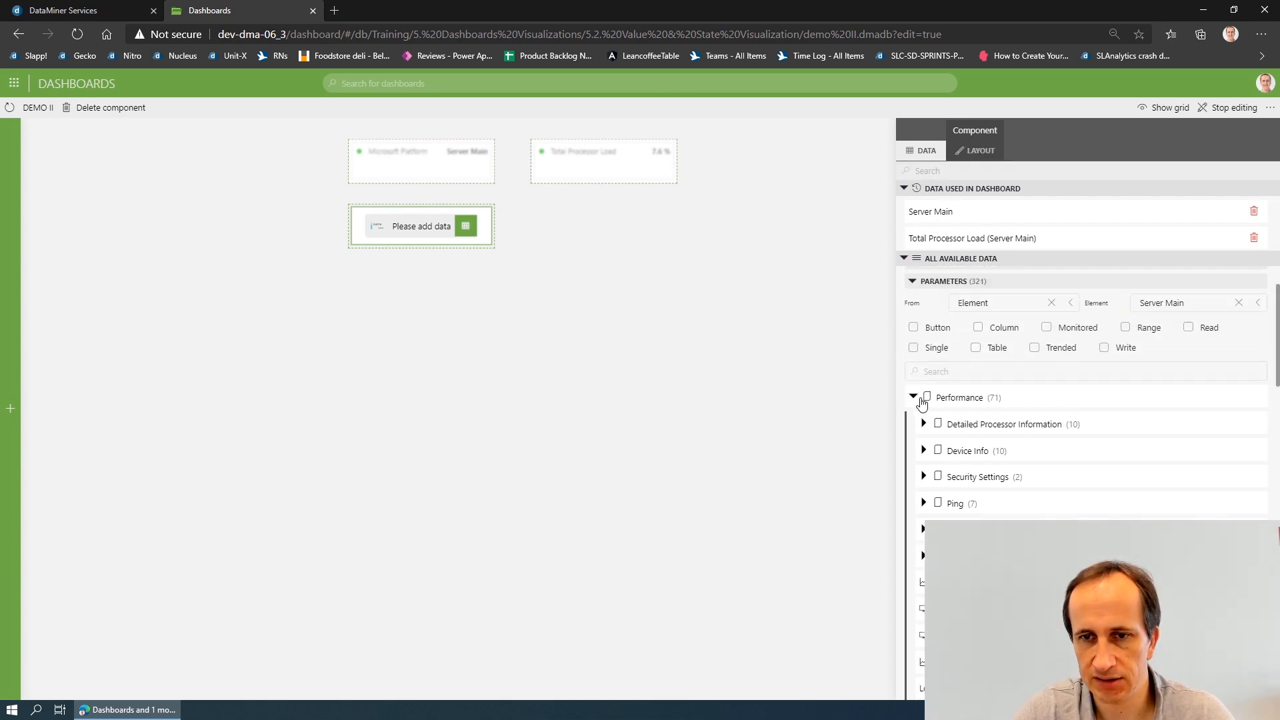
{"action": "left_click", "coordinate": [913, 398]}
{"action": "left_click", "coordinate": [913, 282]}
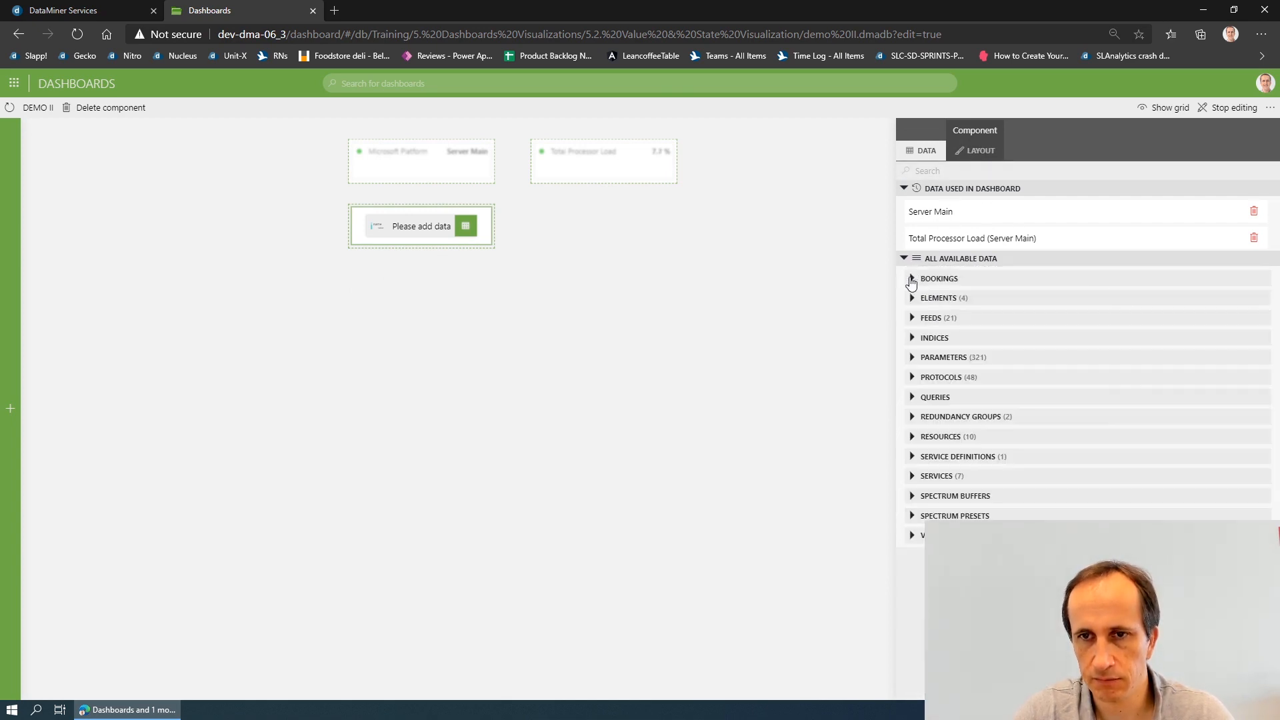
{"action": "left_click", "coordinate": [468, 231]}
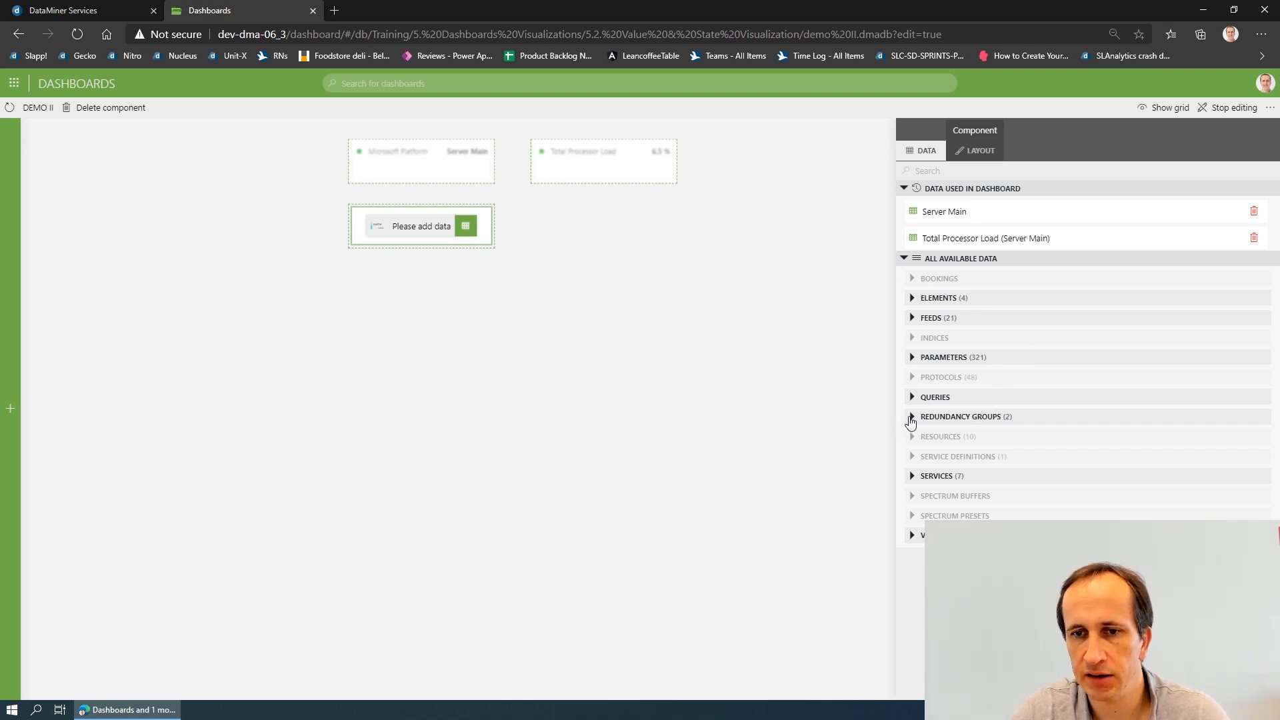
{"action": "left_click", "coordinate": [912, 418]}
{"action": "left_click_drag", "start_coordinate": [950, 472], "coordinate": [427, 227]}
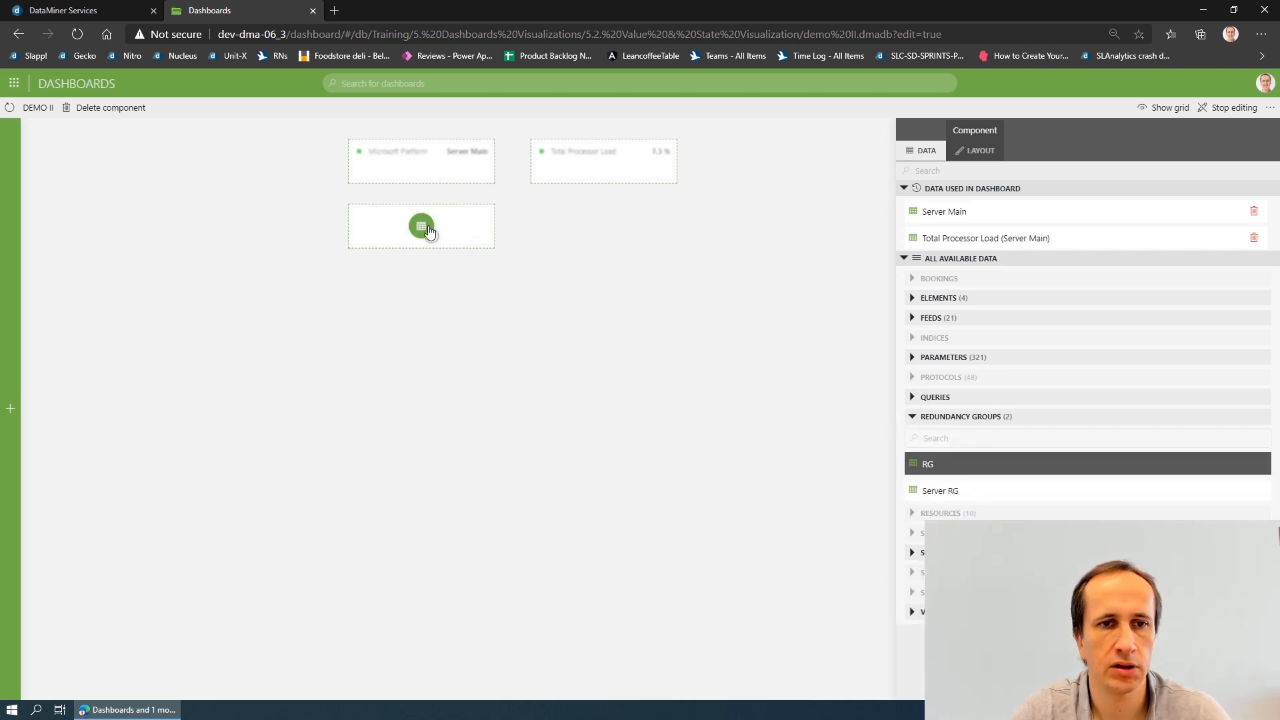
{"action": "left_click", "coordinate": [451, 290]}
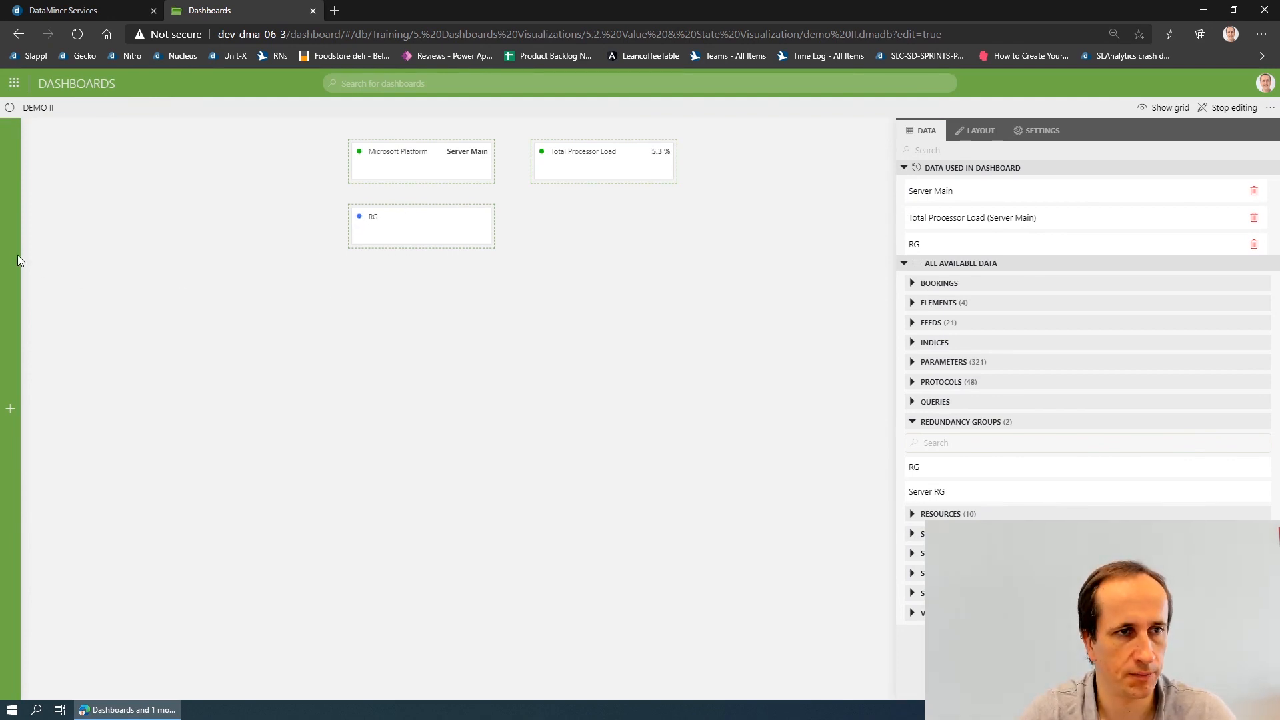
Add a fourth State visualization below Total Processor Load and assign the London operational service to it
{"action": "mouse_move", "coordinate": [18, 260]}
{"action": "left_click_drag", "start_coordinate": [27, 260], "coordinate": [578, 214]}
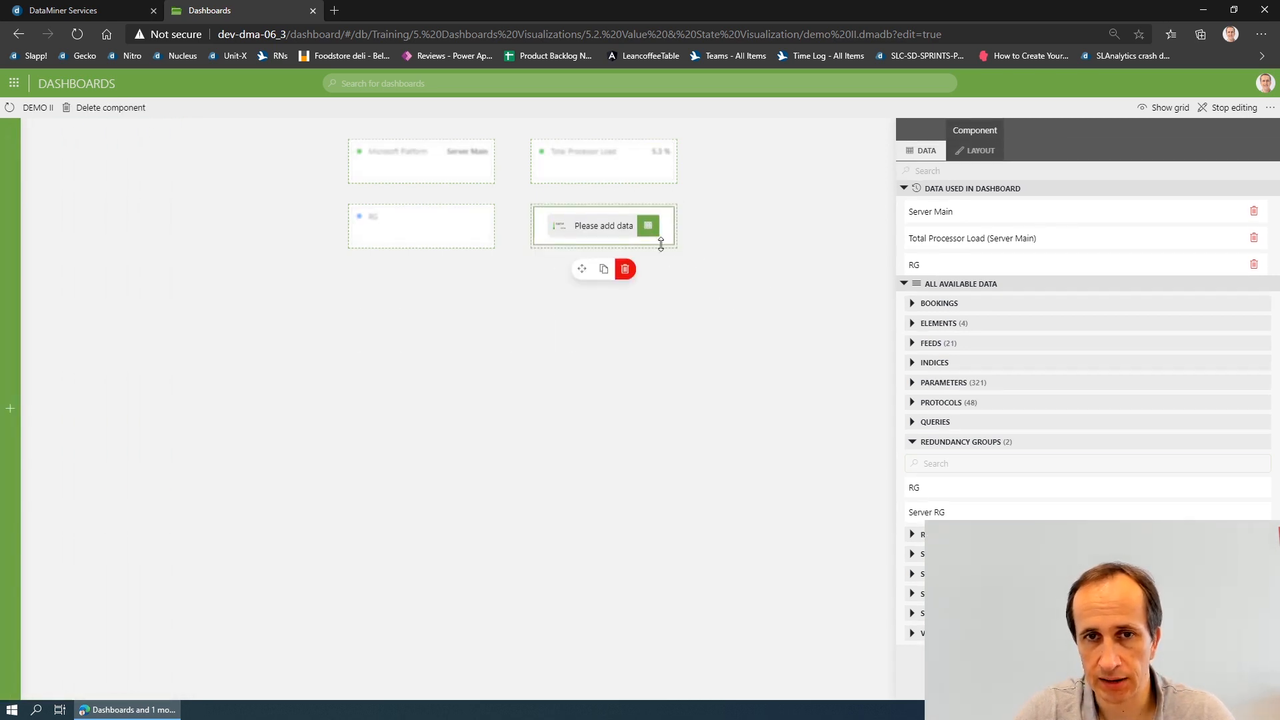
{"action": "left_click", "coordinate": [913, 442]}
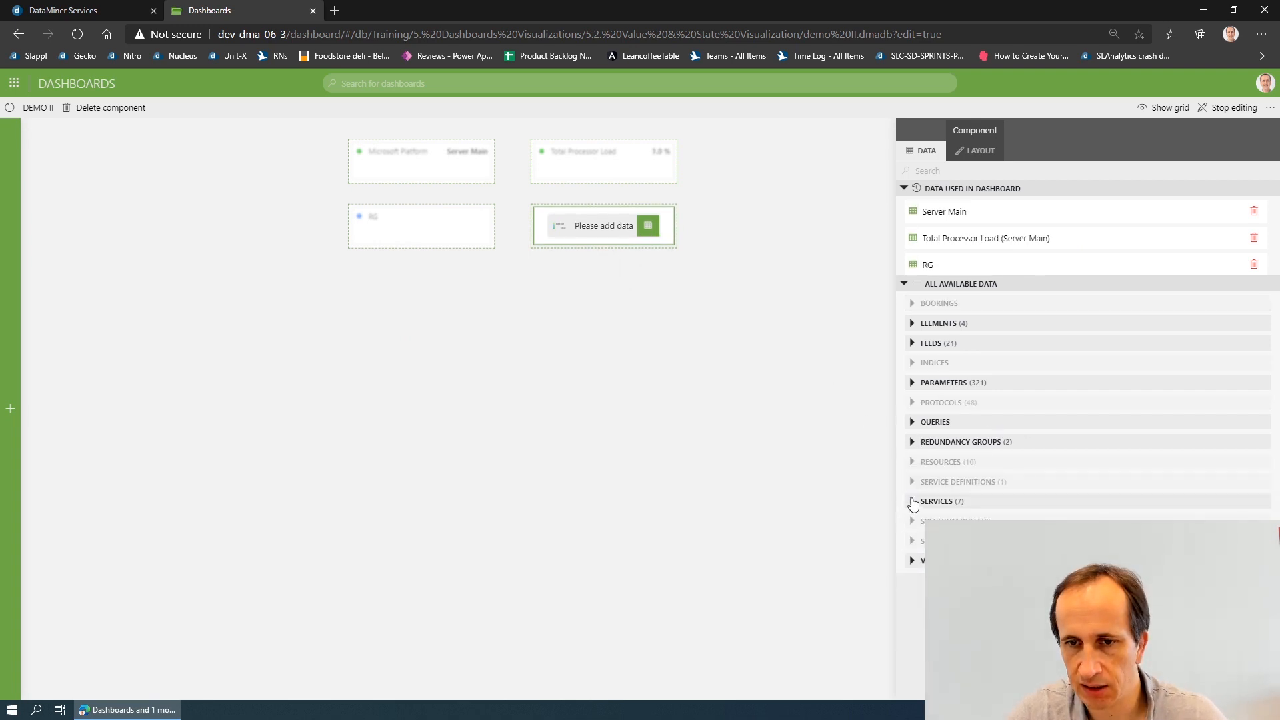
{"action": "left_click", "coordinate": [913, 500]}
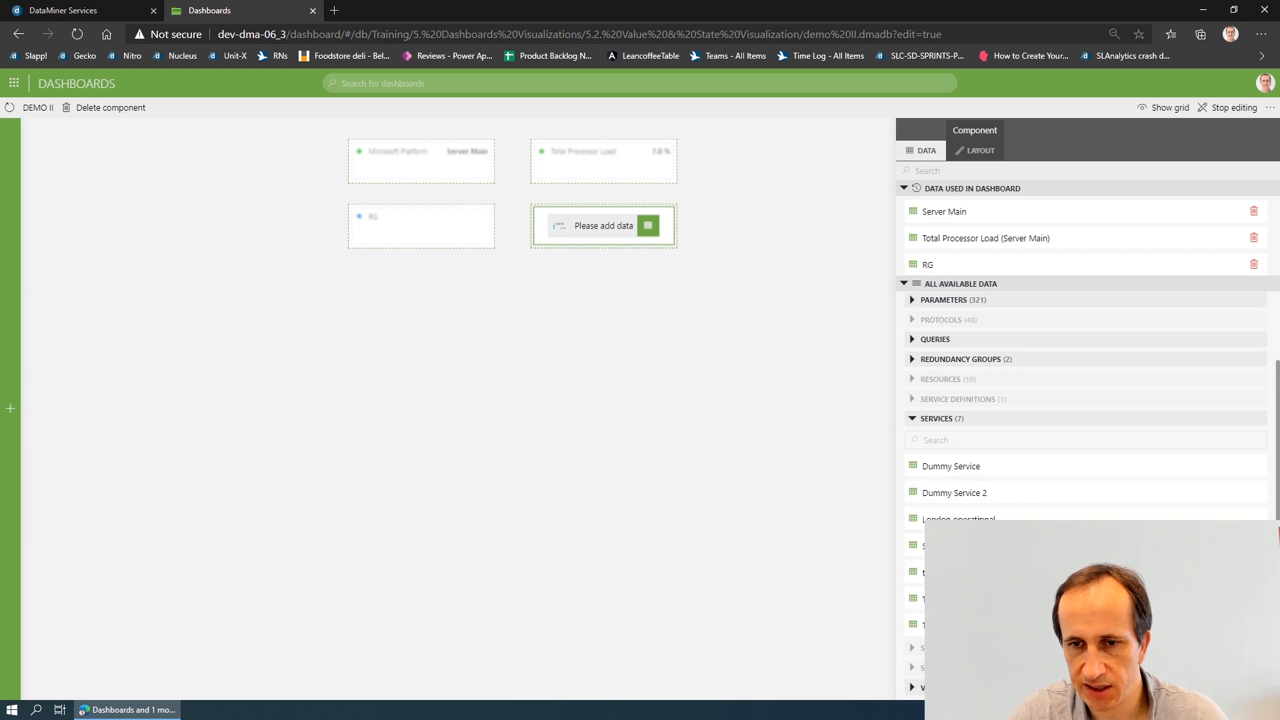
{"action": "left_click_drag", "start_coordinate": [960, 519], "coordinate": [609, 226]}
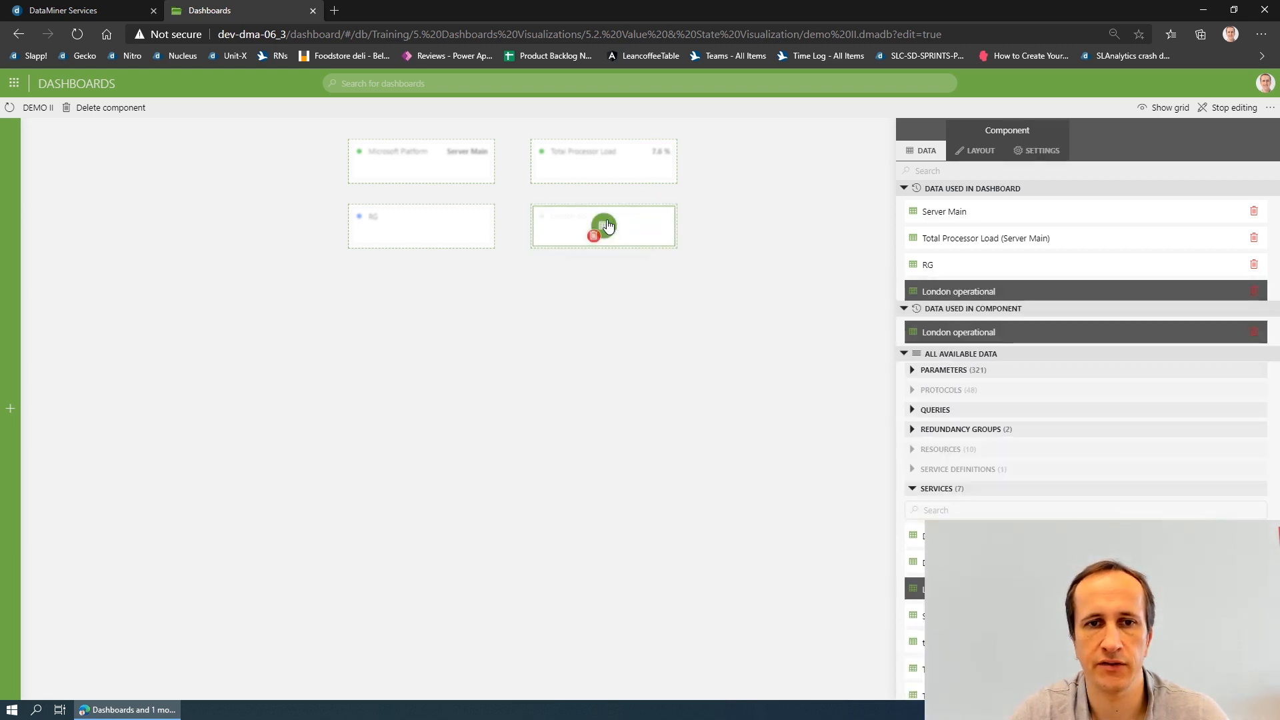
{"action": "left_click", "coordinate": [584, 296]}
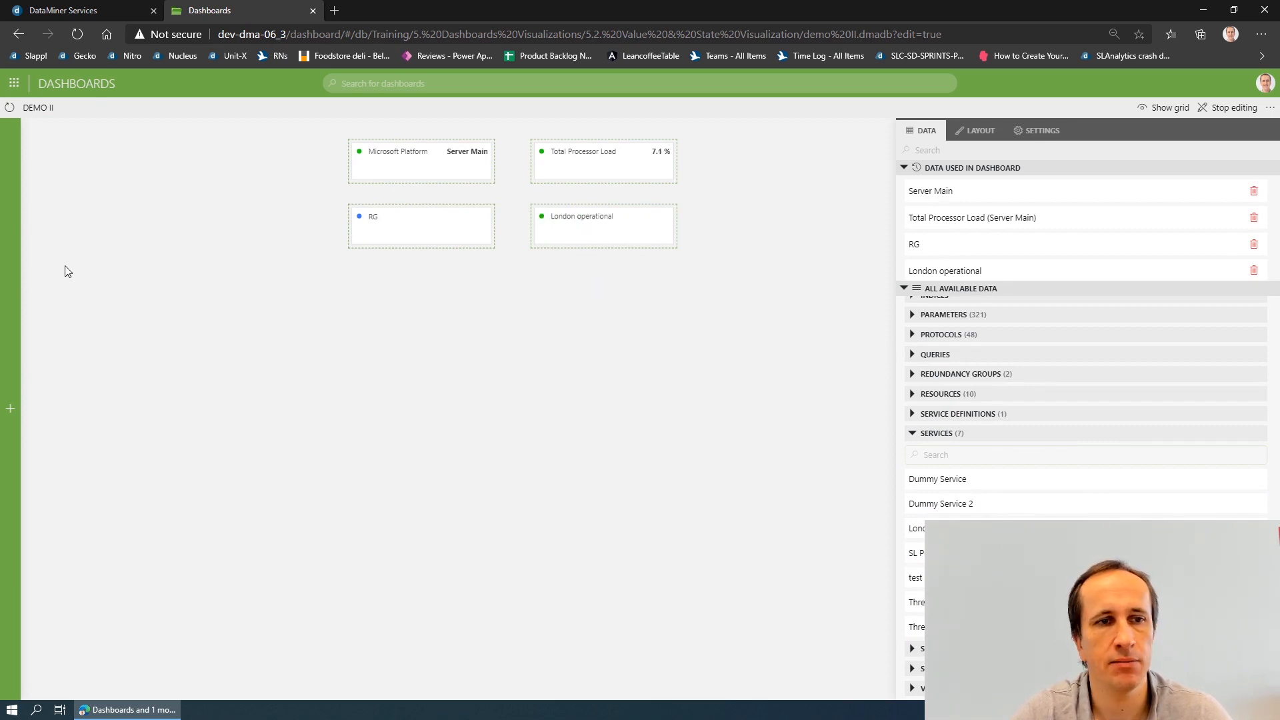
Add a fifth State visualization below the RG component and assign the Operational view to it
{"action": "mouse_move", "coordinate": [17, 266]}
{"action": "left_click_drag", "start_coordinate": [26, 274], "coordinate": [410, 314]}
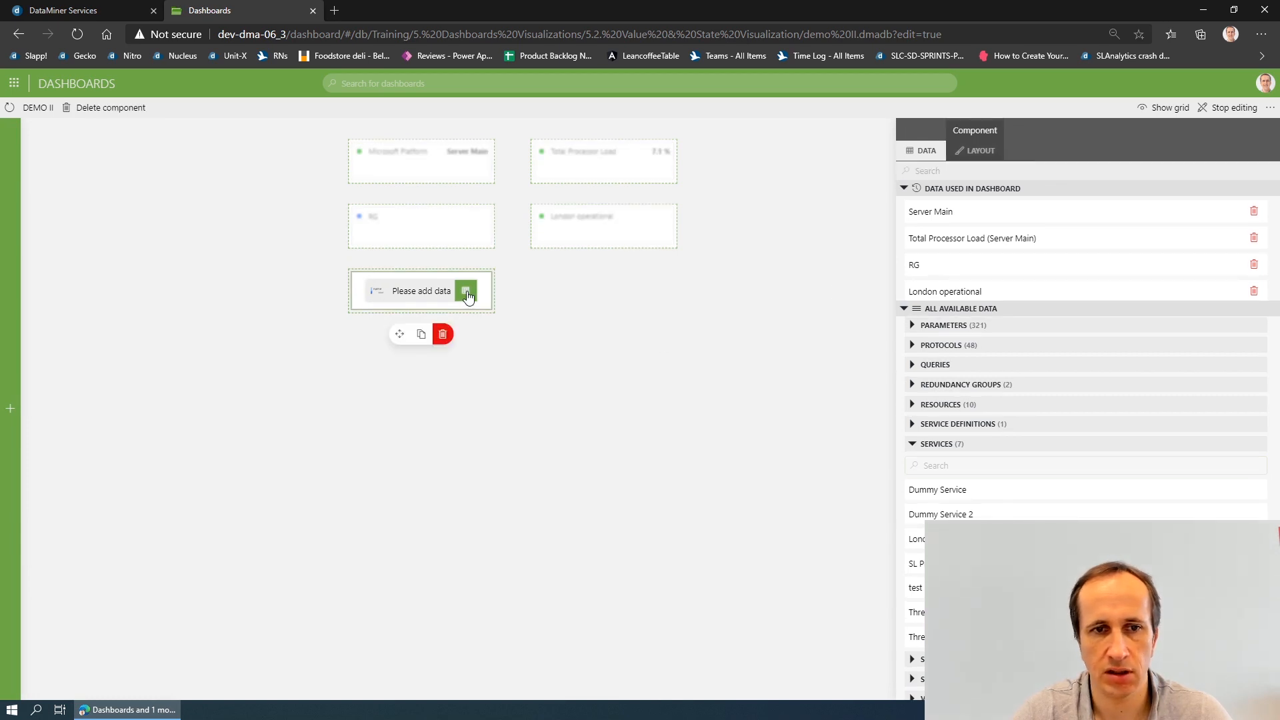
{"action": "left_click", "coordinate": [912, 443]}
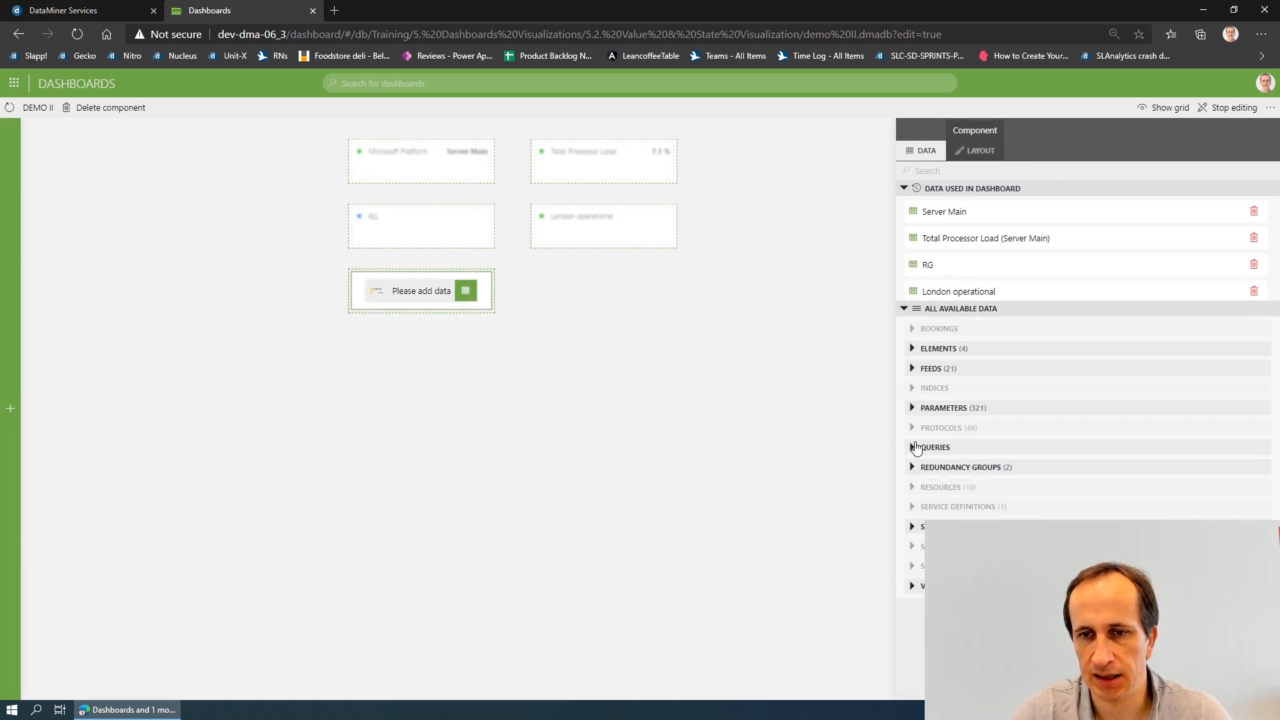
{"action": "left_click", "coordinate": [912, 586]}
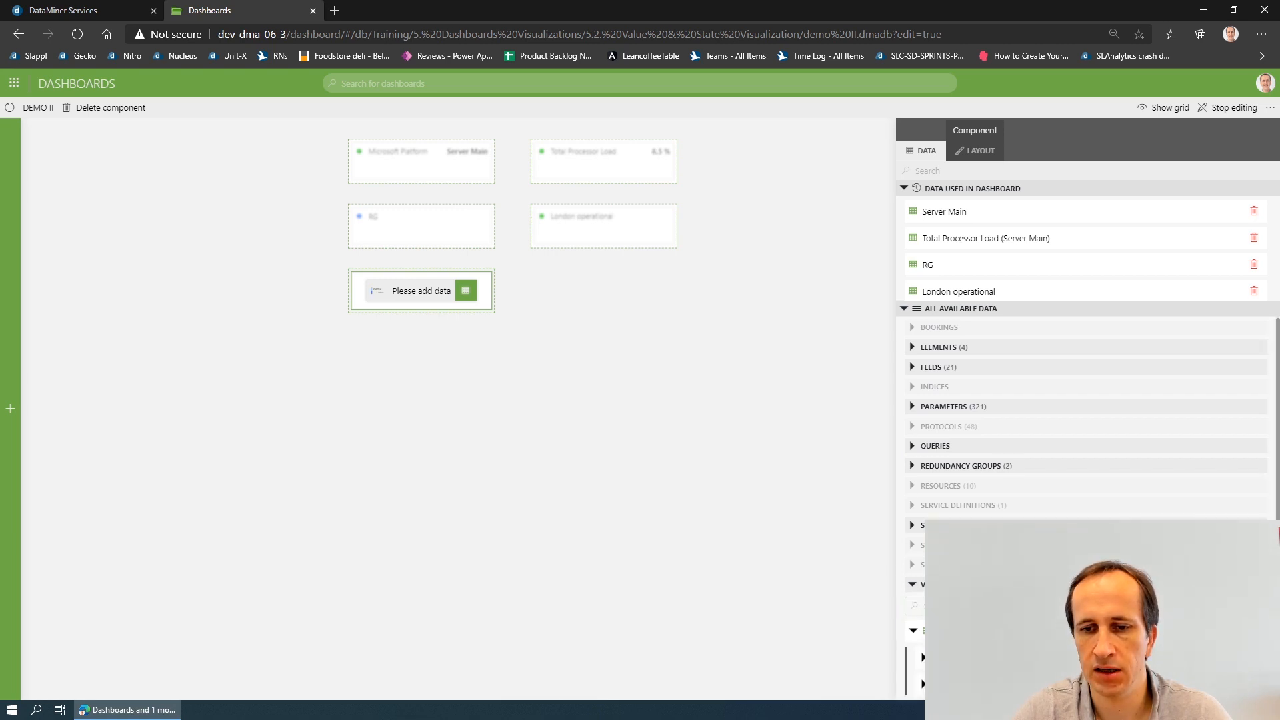
{"action": "left_click_drag", "start_coordinate": [922, 657], "coordinate": [424, 294]}
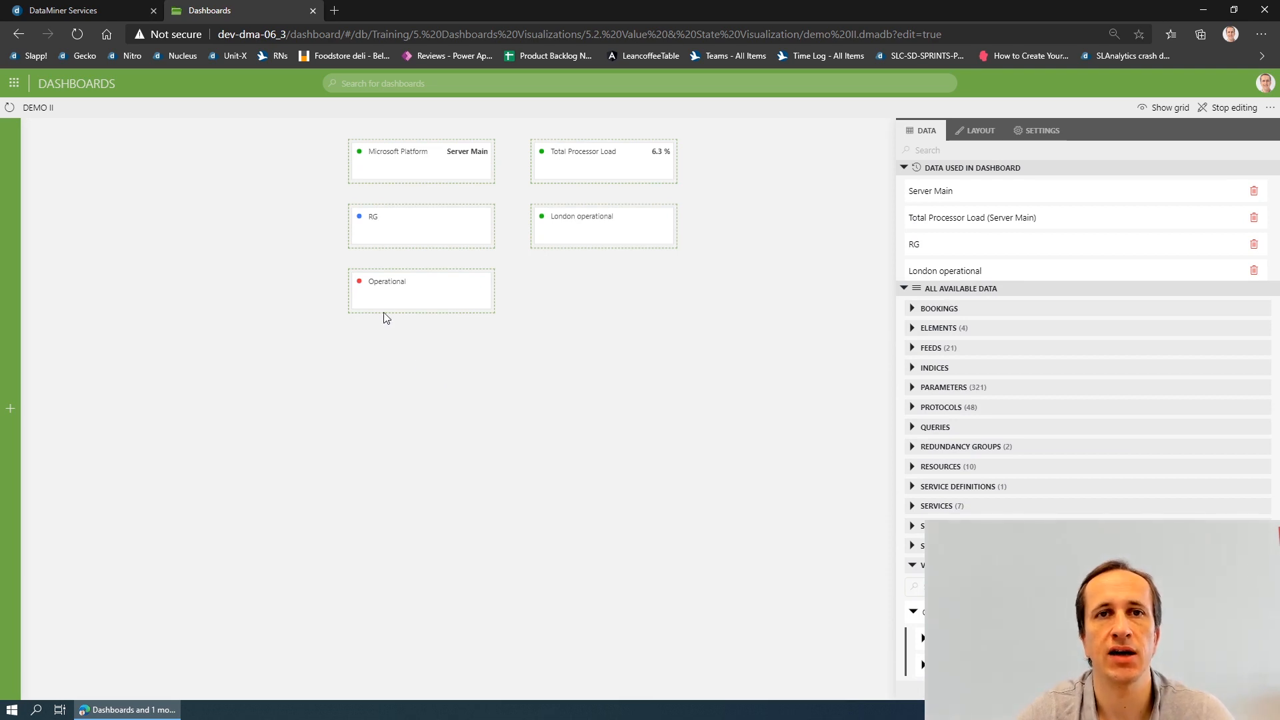
{"action": "mouse_move", "coordinate": [393, 305]}
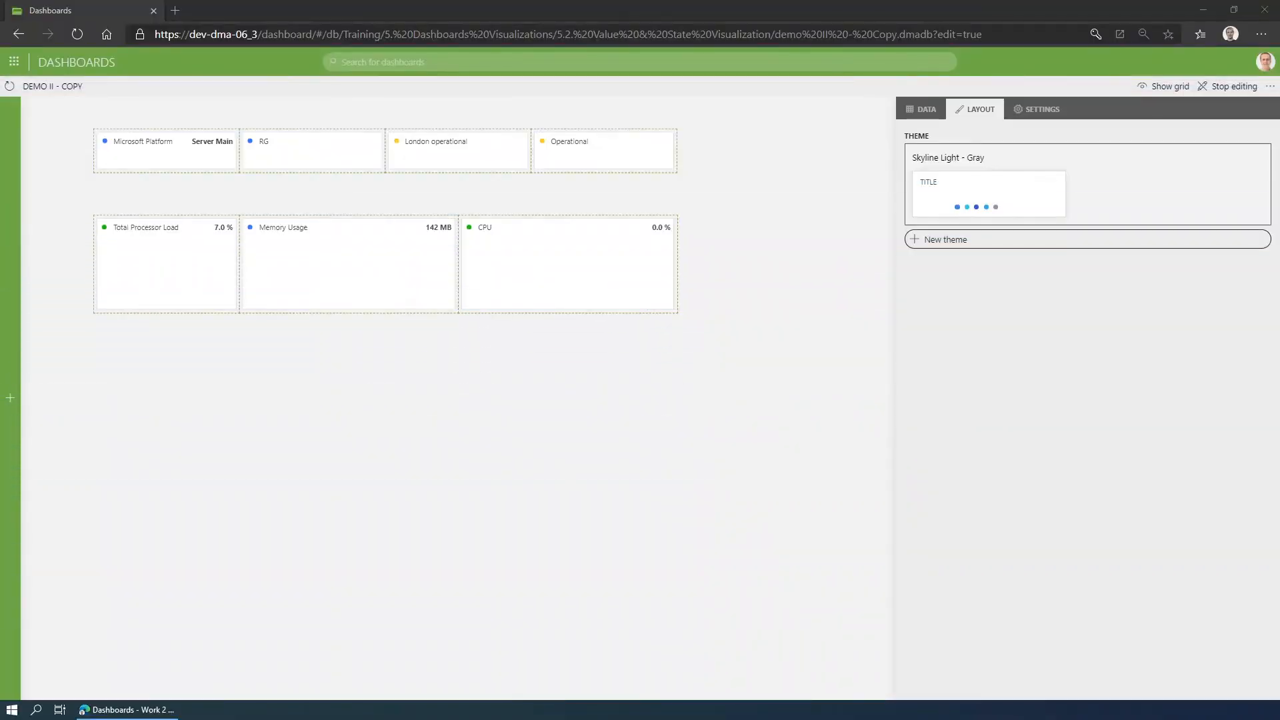
Set the design of the Total Processor Load component to Large in the DEMO II - COPY dashboard
{"action": "mouse_move", "coordinate": [289, 260]}
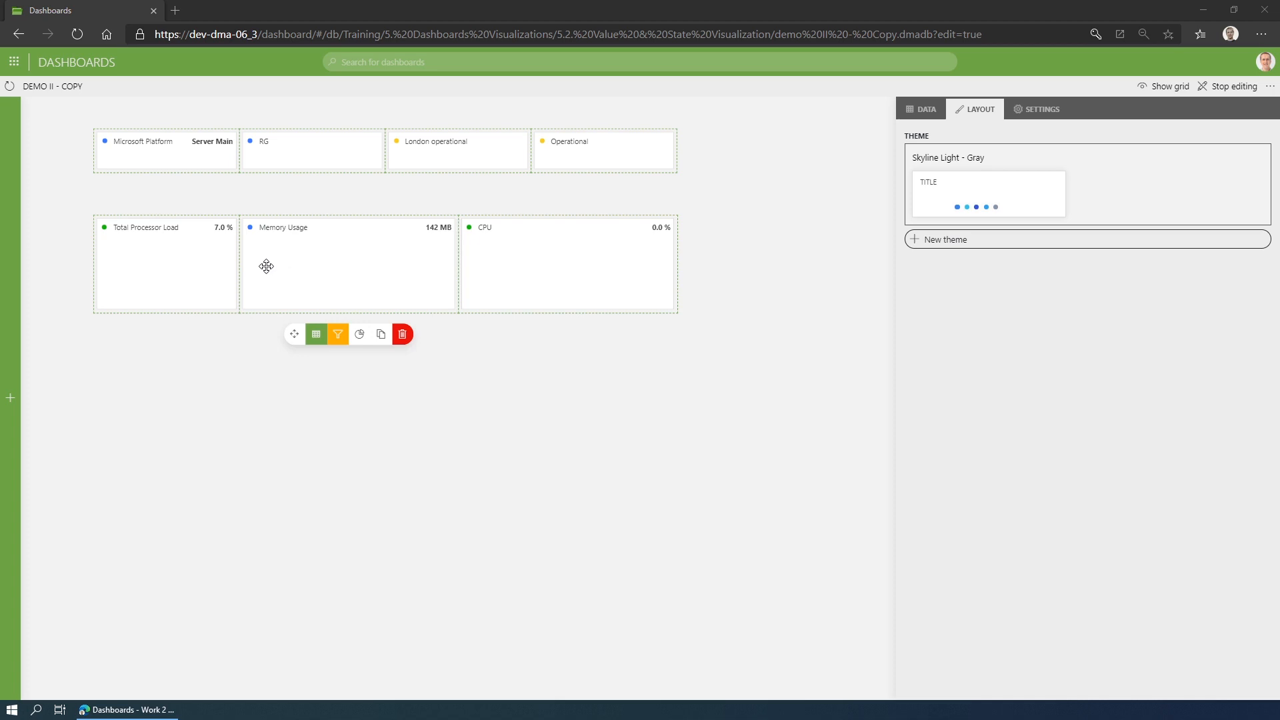
{"action": "mouse_move", "coordinate": [186, 259]}
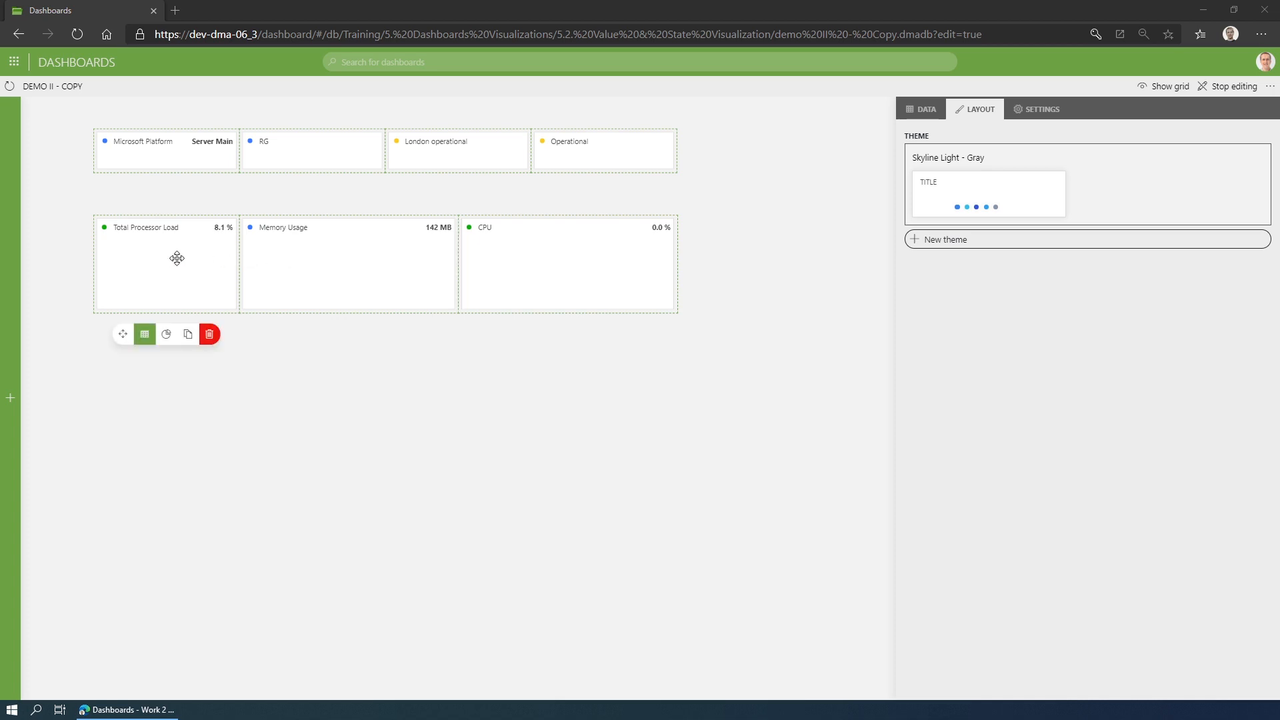
{"action": "left_click", "coordinate": [177, 258]}
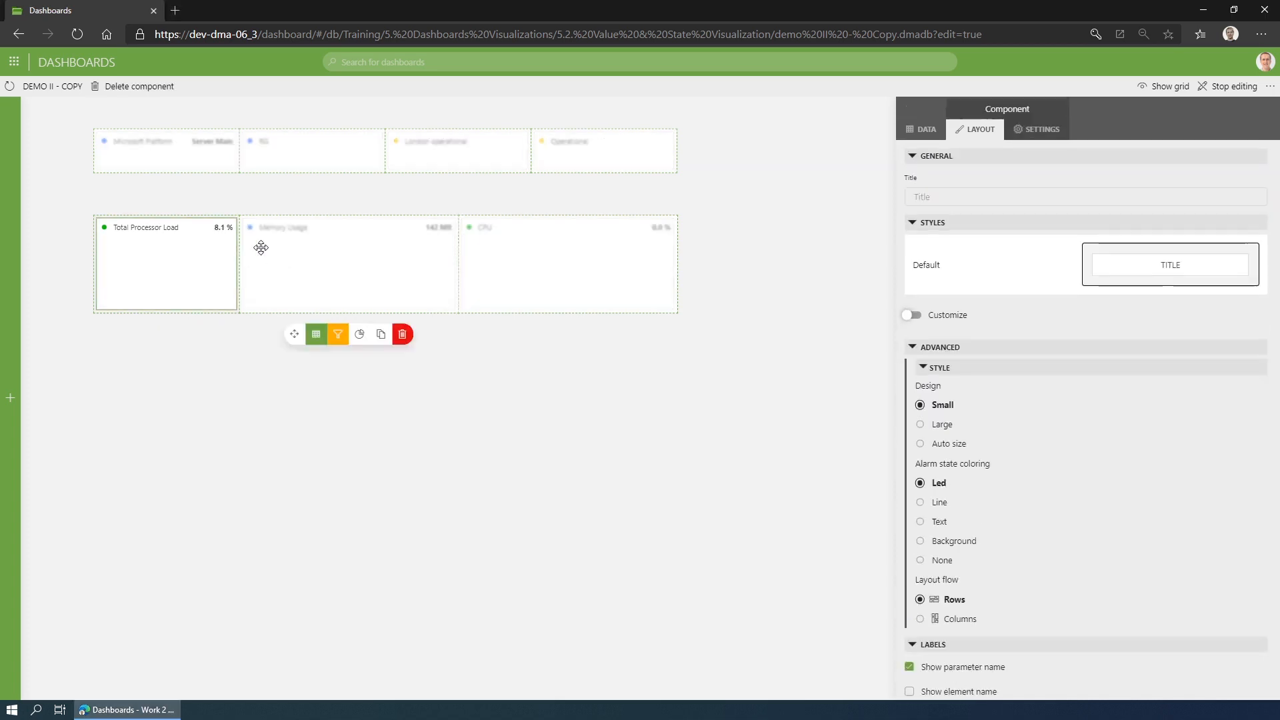
{"action": "left_click", "coordinate": [942, 427]}
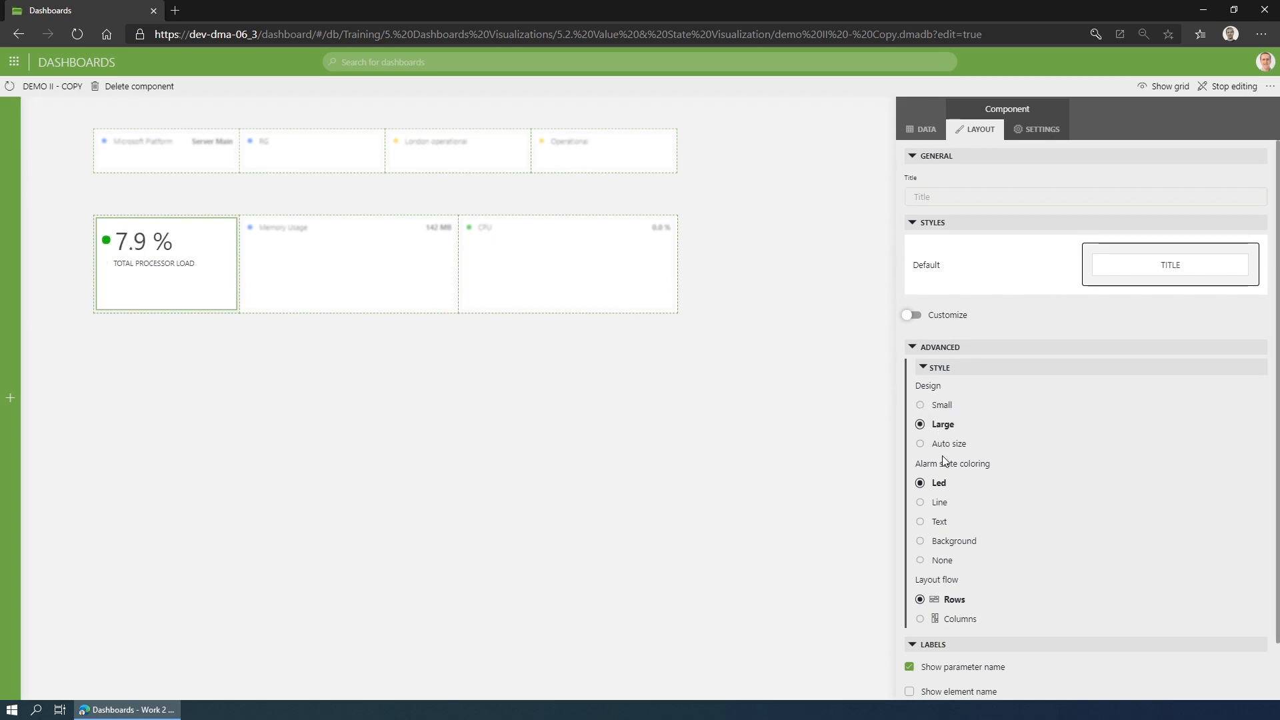
Preview the Auto size design and the Line, Text and Background alarm state colorings with automatic text color adjustment on Total Processor Load
{"action": "left_click", "coordinate": [947, 443]}
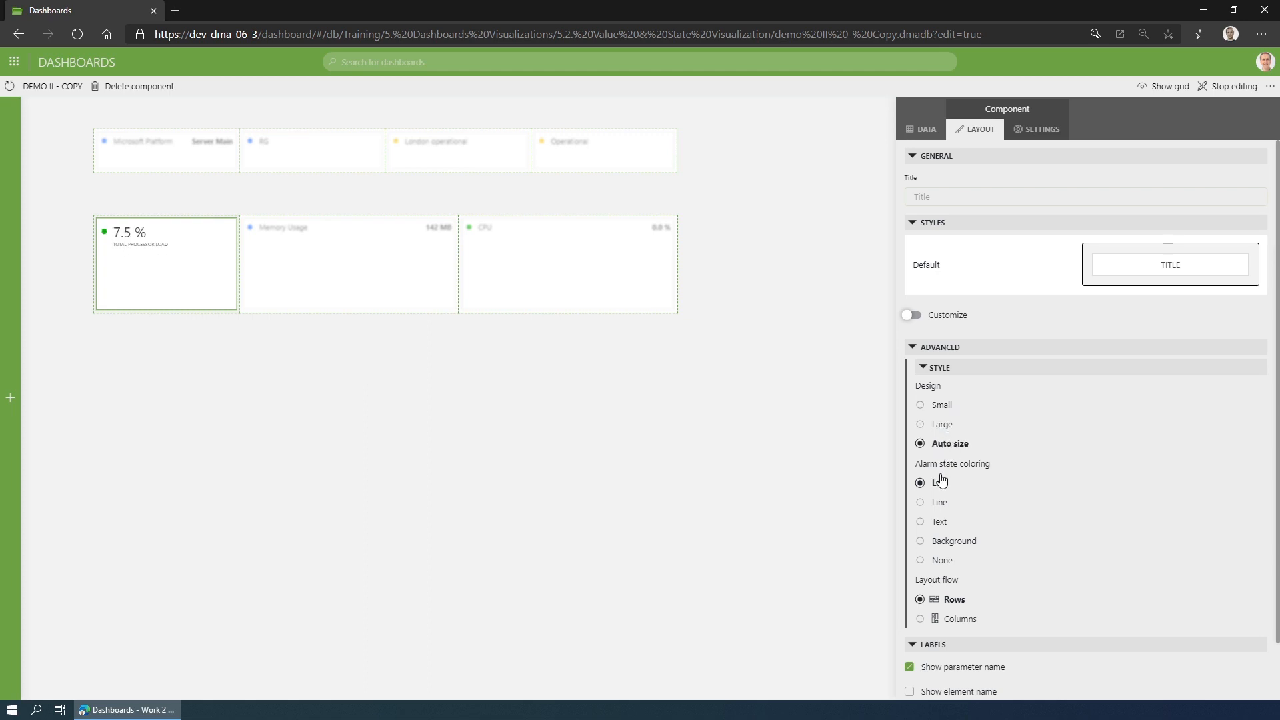
{"action": "left_click", "coordinate": [942, 424]}
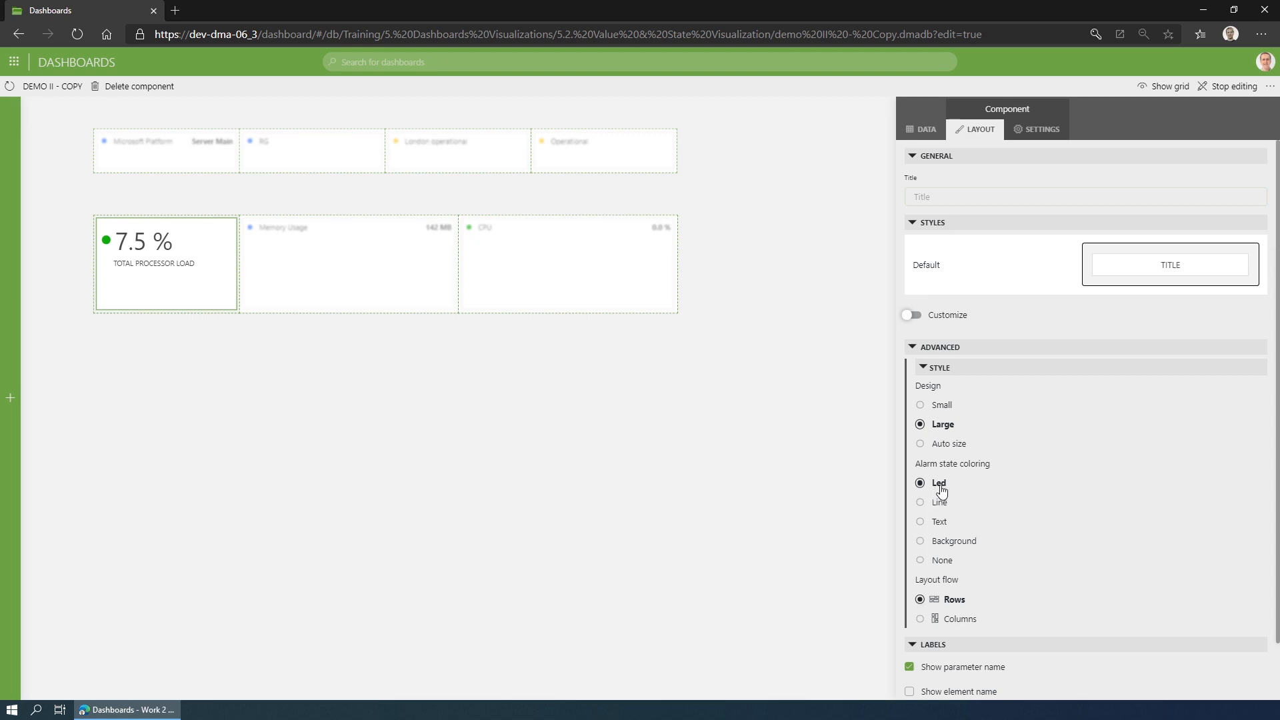
{"action": "left_click", "coordinate": [941, 509]}
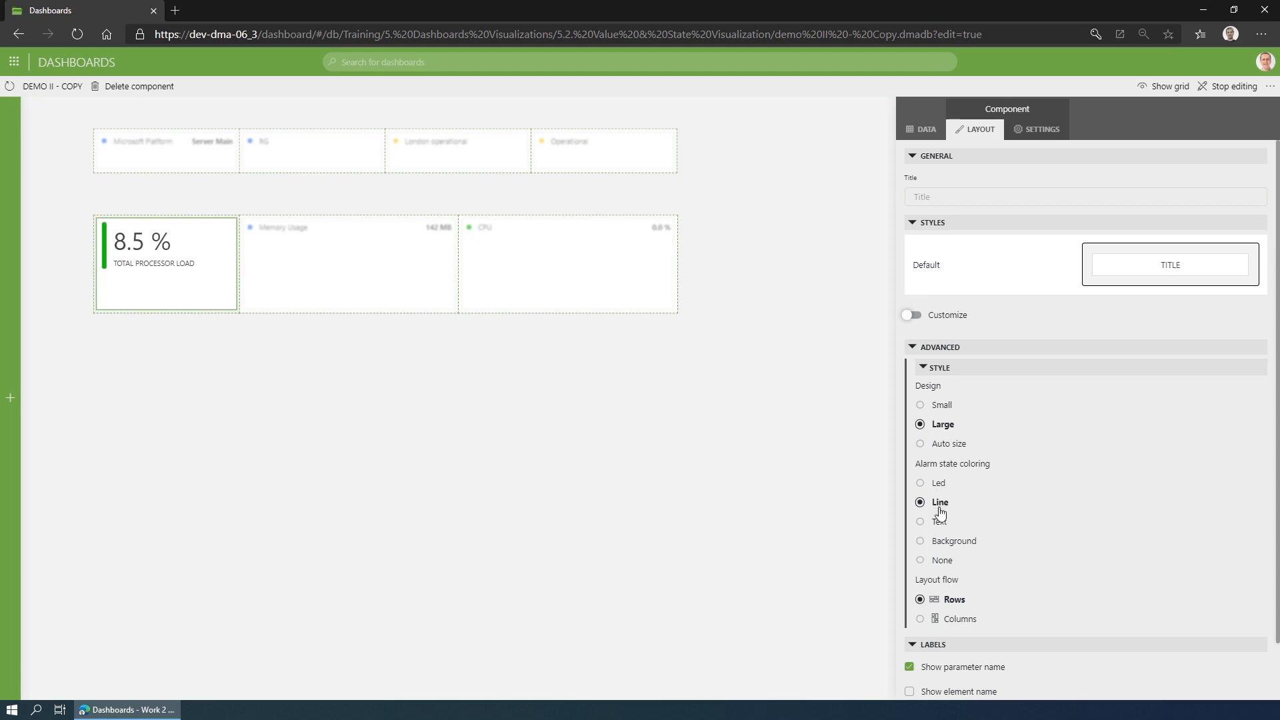
{"action": "left_click", "coordinate": [941, 525]}
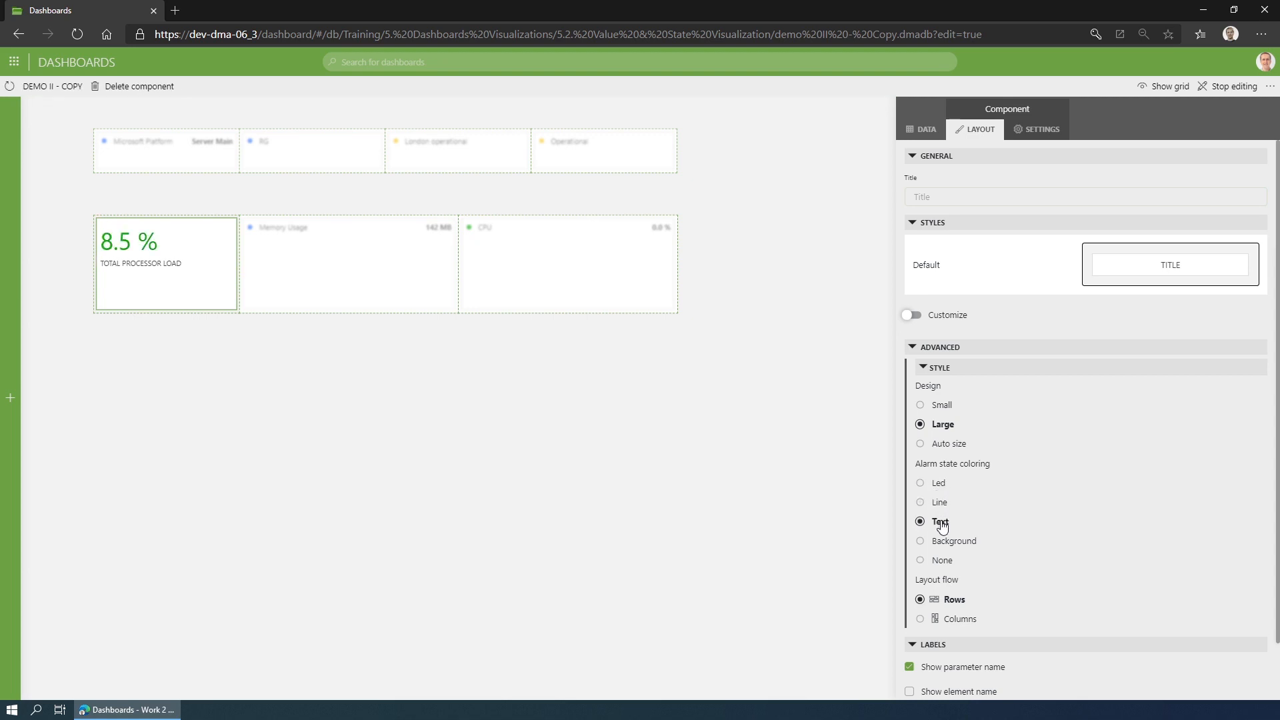
{"action": "left_click", "coordinate": [948, 543]}
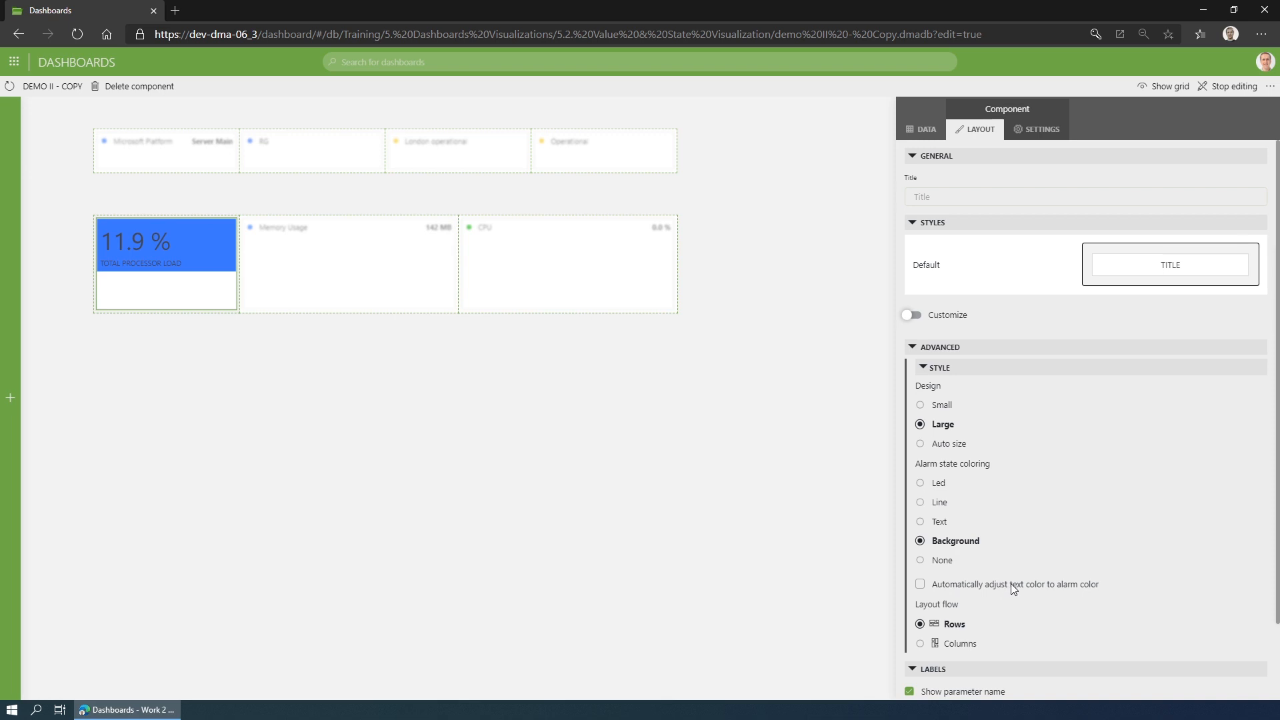
{"action": "left_click", "coordinate": [963, 586]}
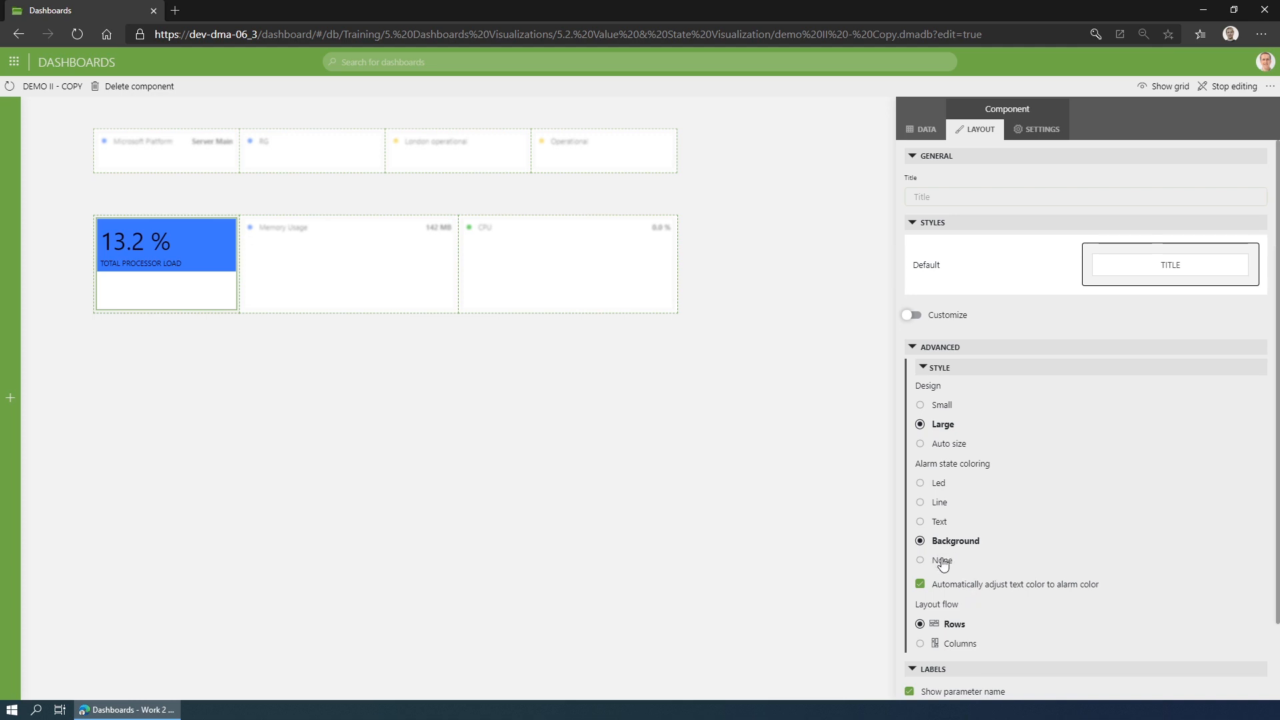
Set the alarm state coloring of the Total Processor Load component to None and show its element name
{"action": "left_click", "coordinate": [943, 561]}
{"action": "scroll", "coordinate": [983, 614], "scroll_direction": "down", "scroll_amount": 1}
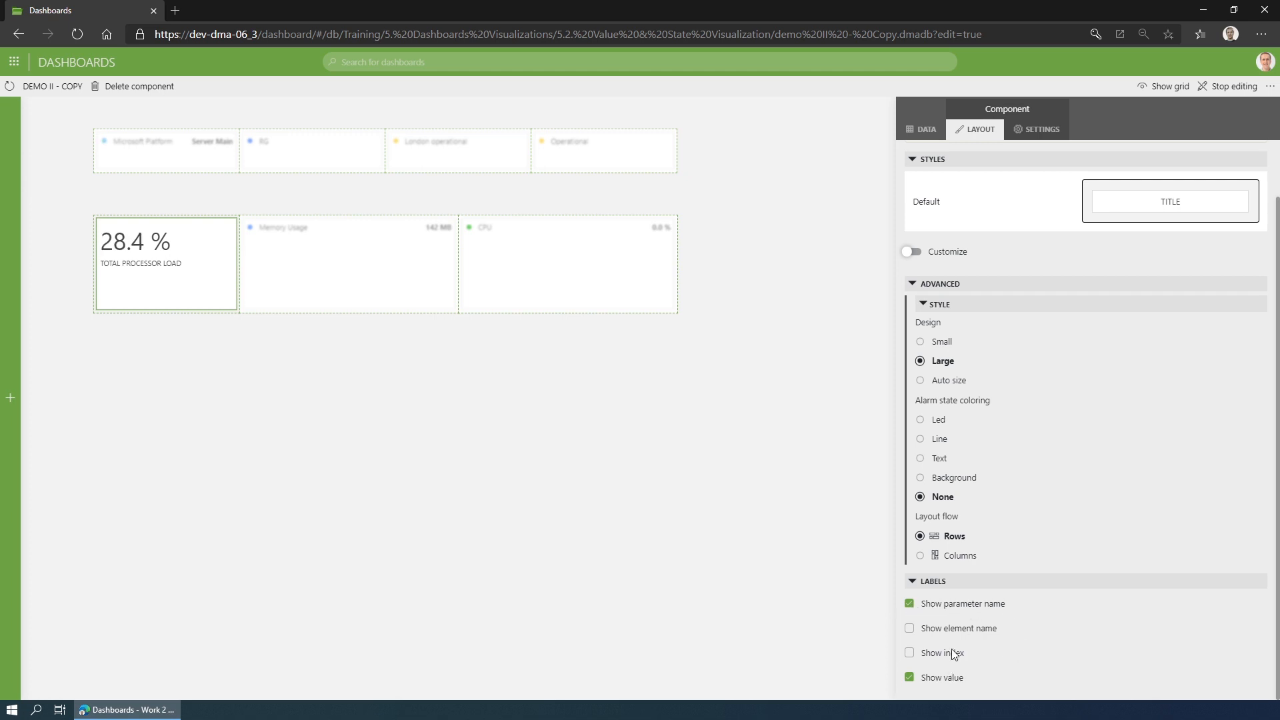
{"action": "left_click", "coordinate": [946, 631]}
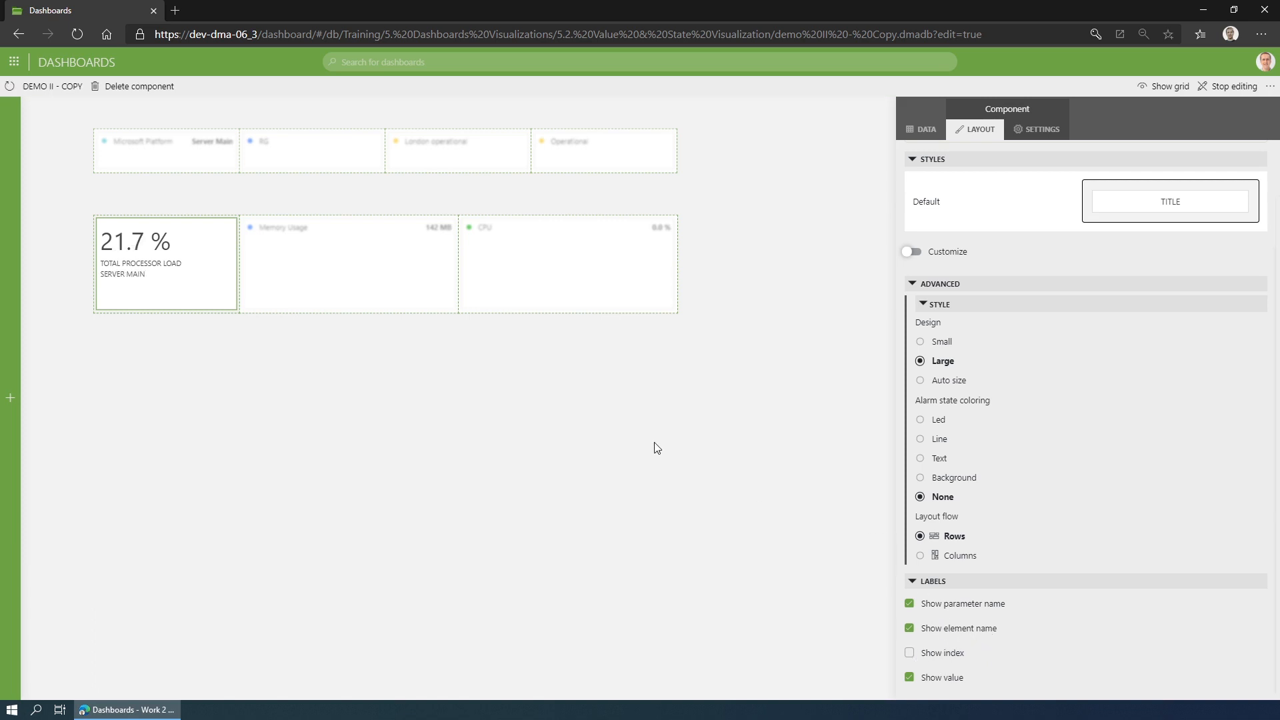
Show the index and the element name in the labels of the CPU component
{"action": "left_click", "coordinate": [567, 276]}
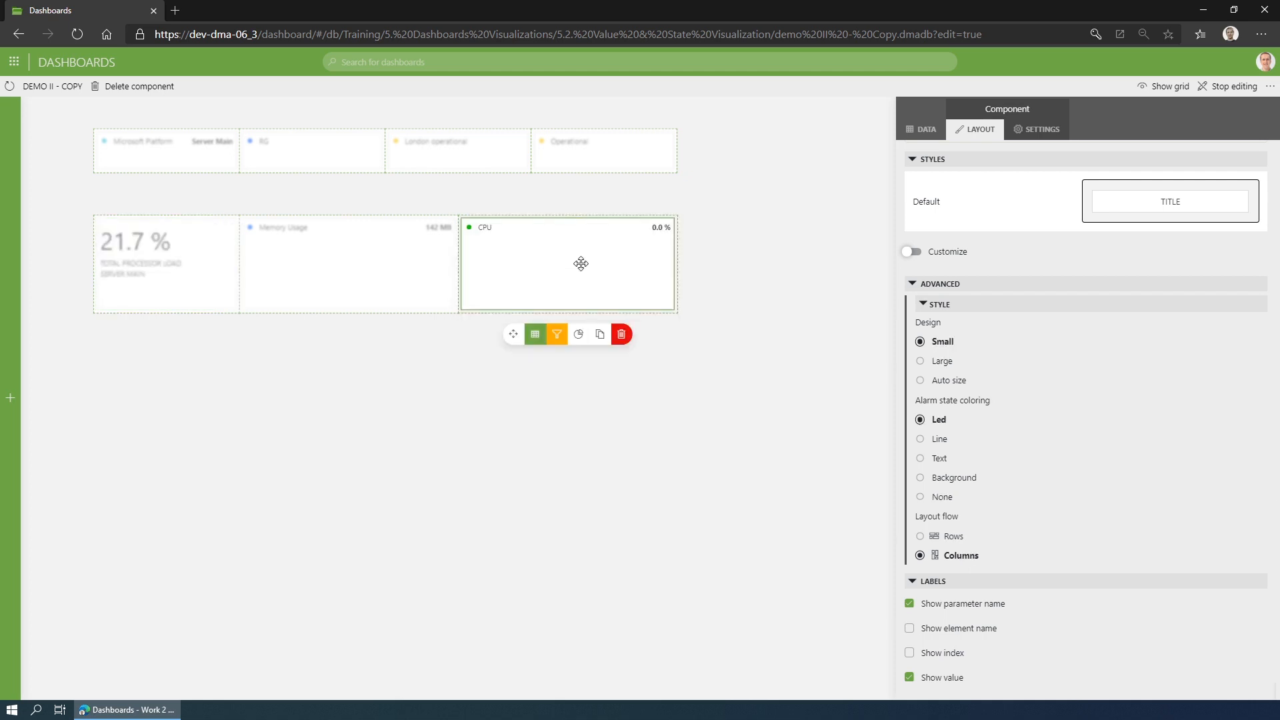
{"action": "left_click", "coordinate": [946, 644]}
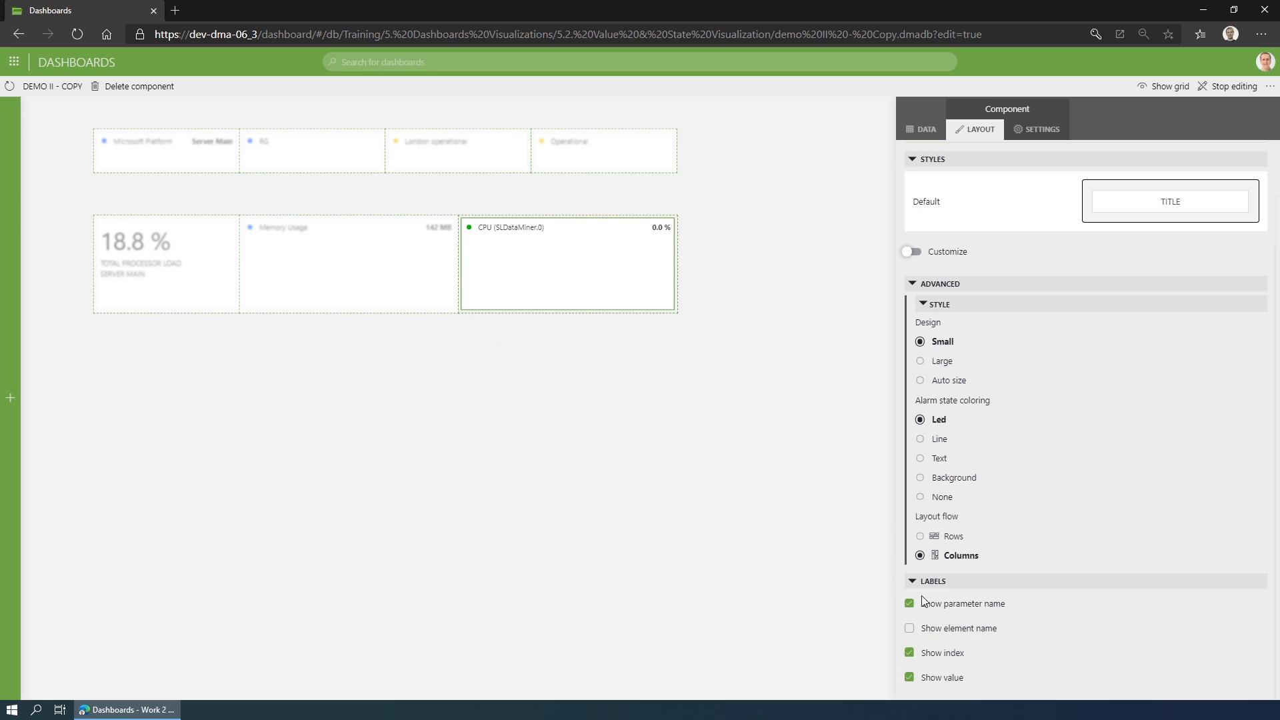
{"action": "left_click", "coordinate": [959, 631]}
{"action": "mouse_move", "coordinate": [526, 243]}
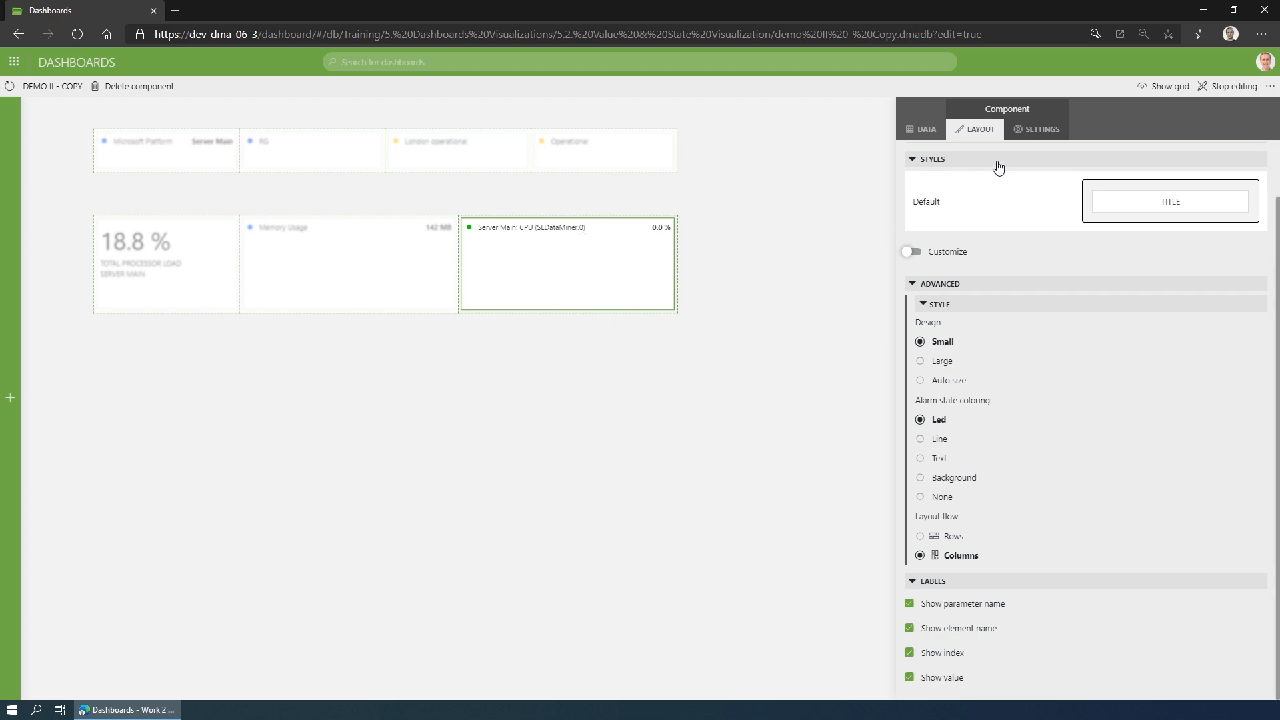
Review the unit and grouping settings of the CPU and Memory Usage components and the dashboard-wide dynamic units option
{"action": "left_click", "coordinate": [1039, 130]}
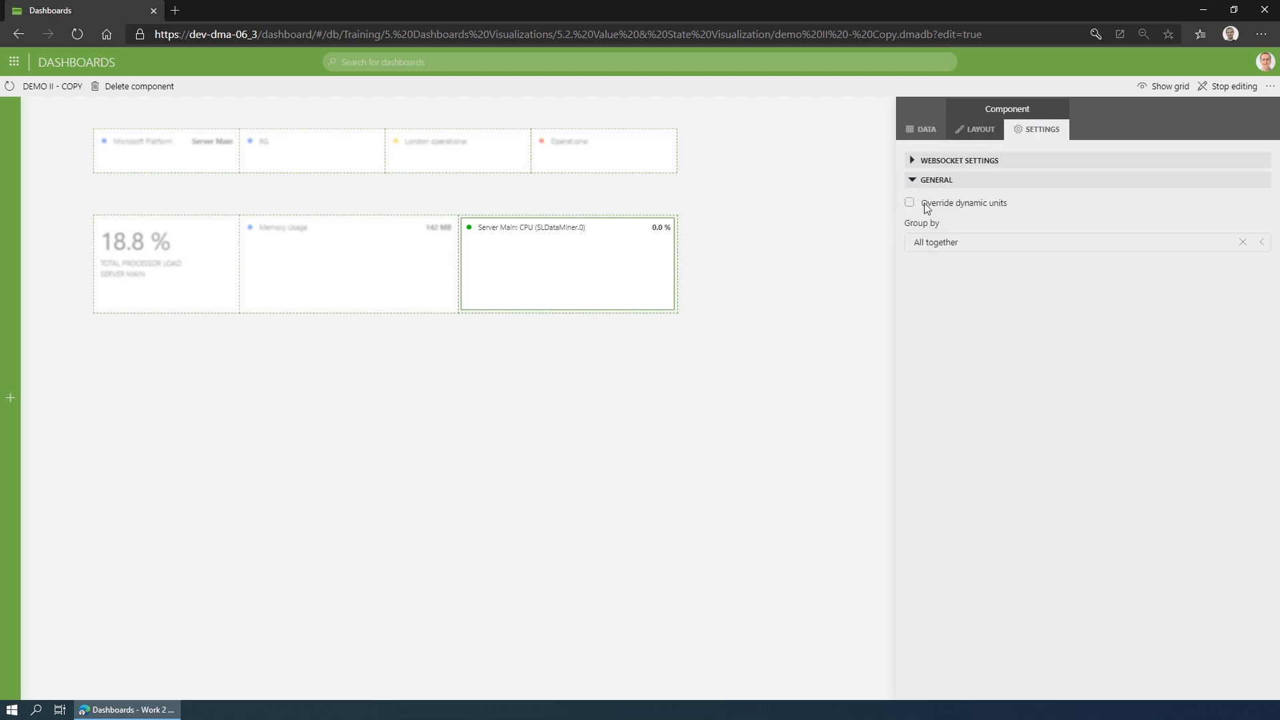
{"action": "left_click", "coordinate": [368, 262]}
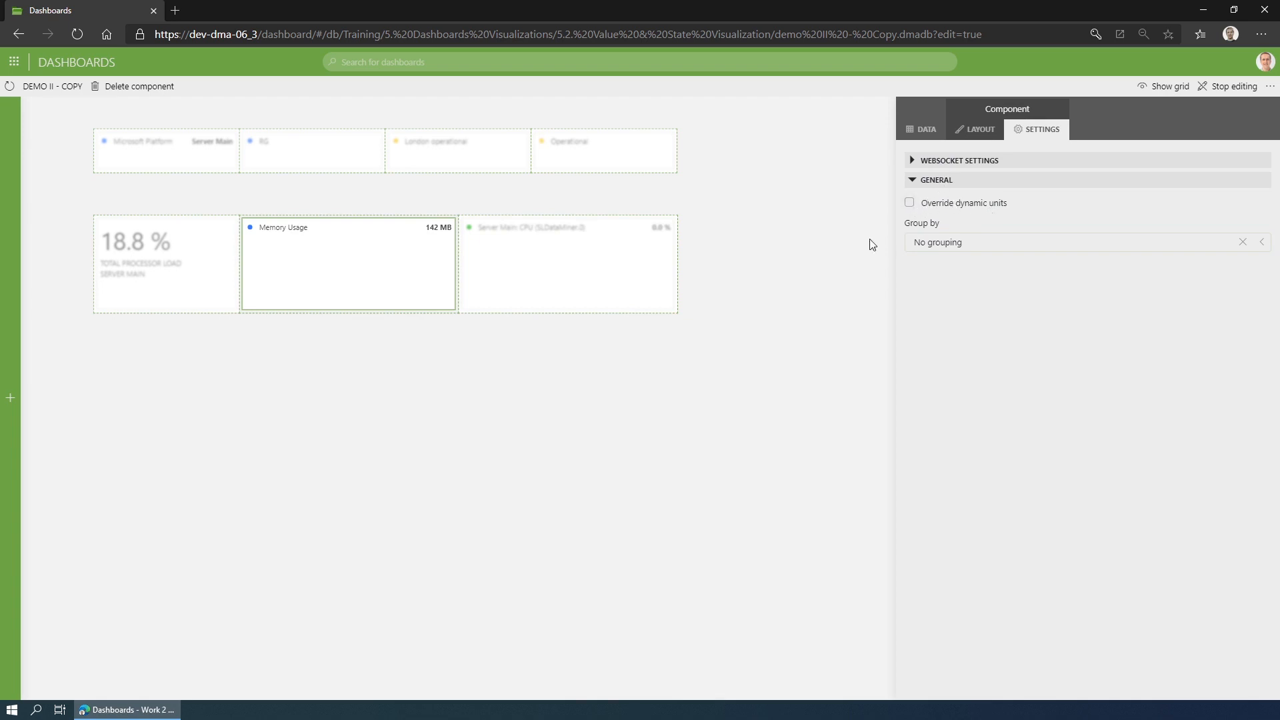
{"action": "left_click", "coordinate": [772, 250]}
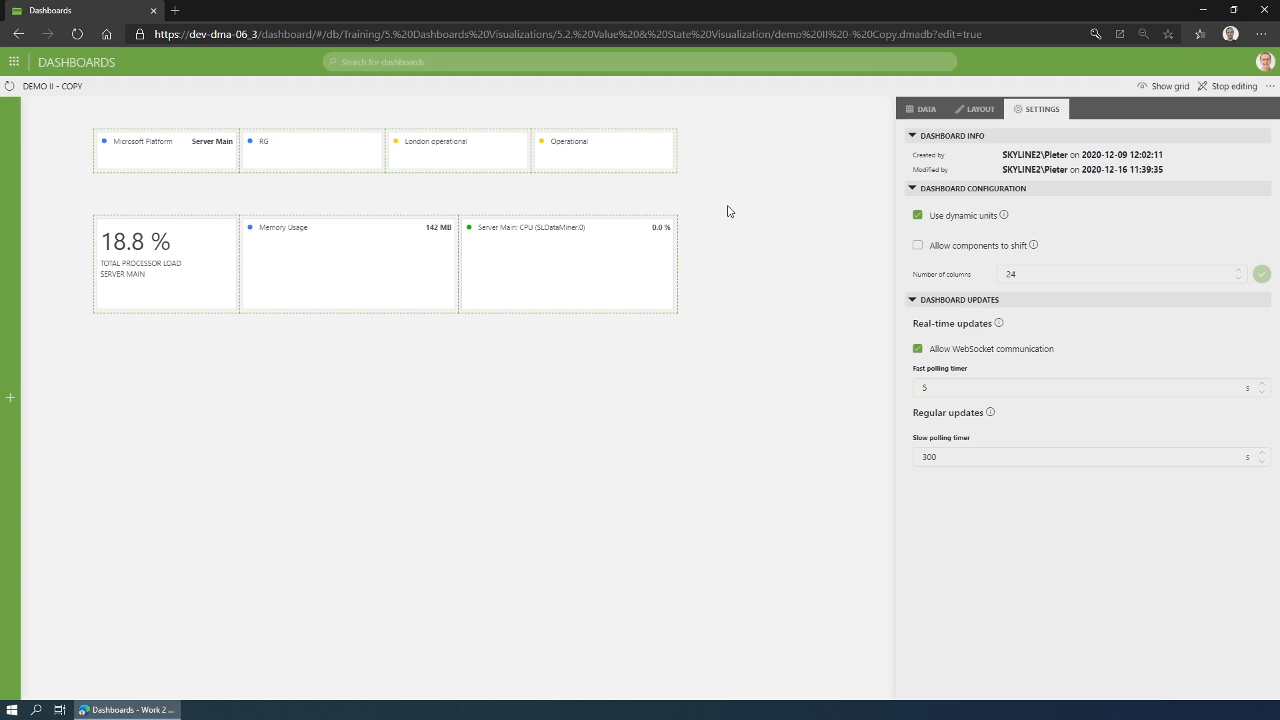
Override dynamic units for the Memory Usage component, switching its Use dynamic units option off and back on
{"action": "left_click", "coordinate": [414, 258]}
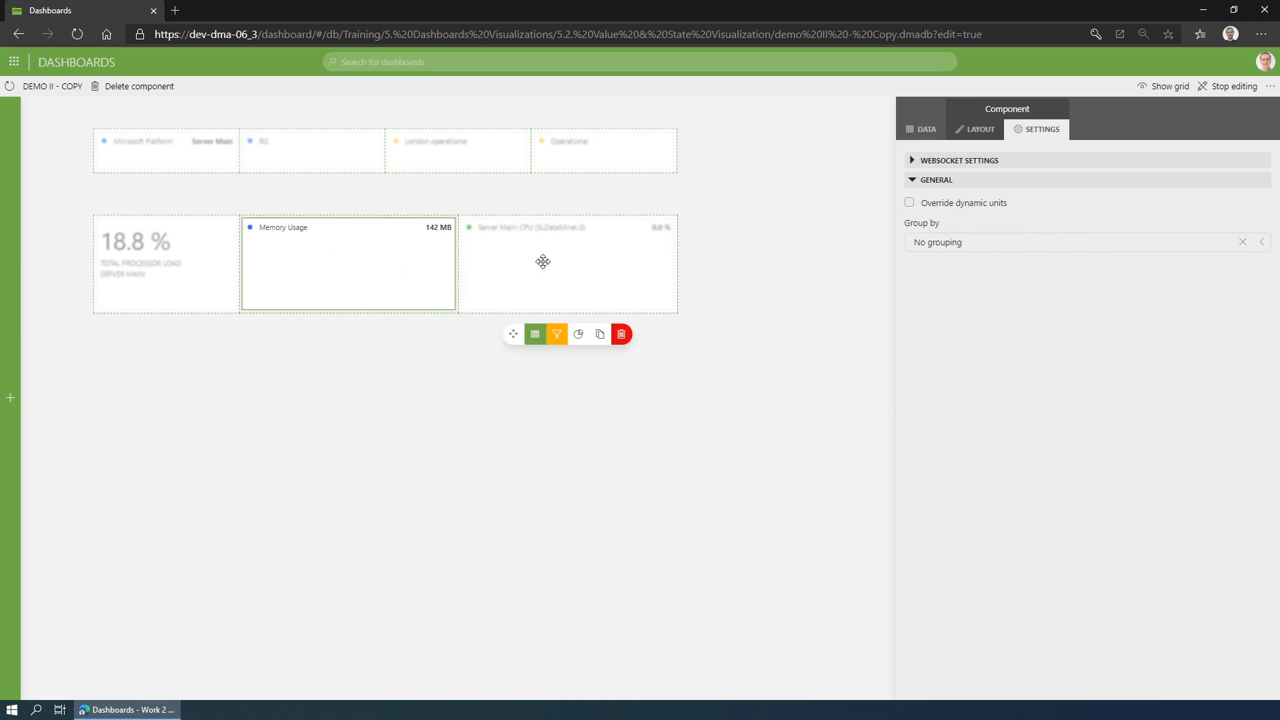
{"action": "left_click", "coordinate": [934, 210]}
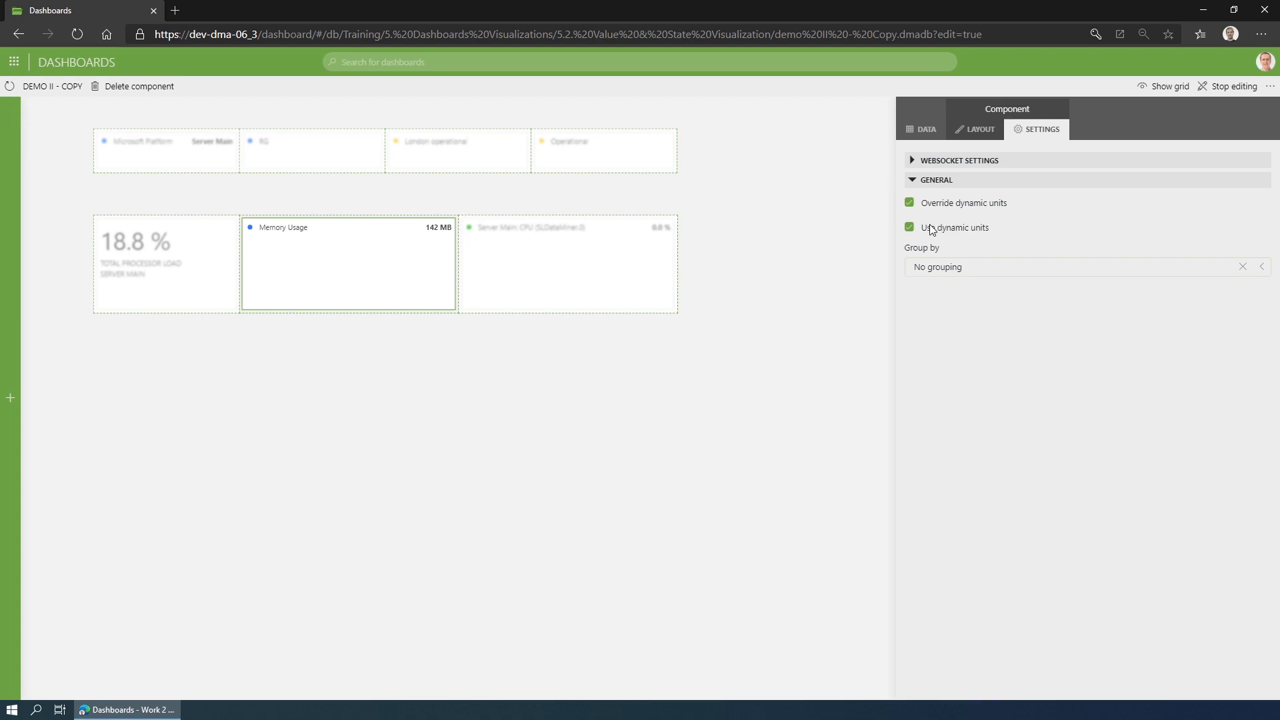
{"action": "left_click", "coordinate": [933, 228]}
{"action": "mouse_move", "coordinate": [443, 227]}
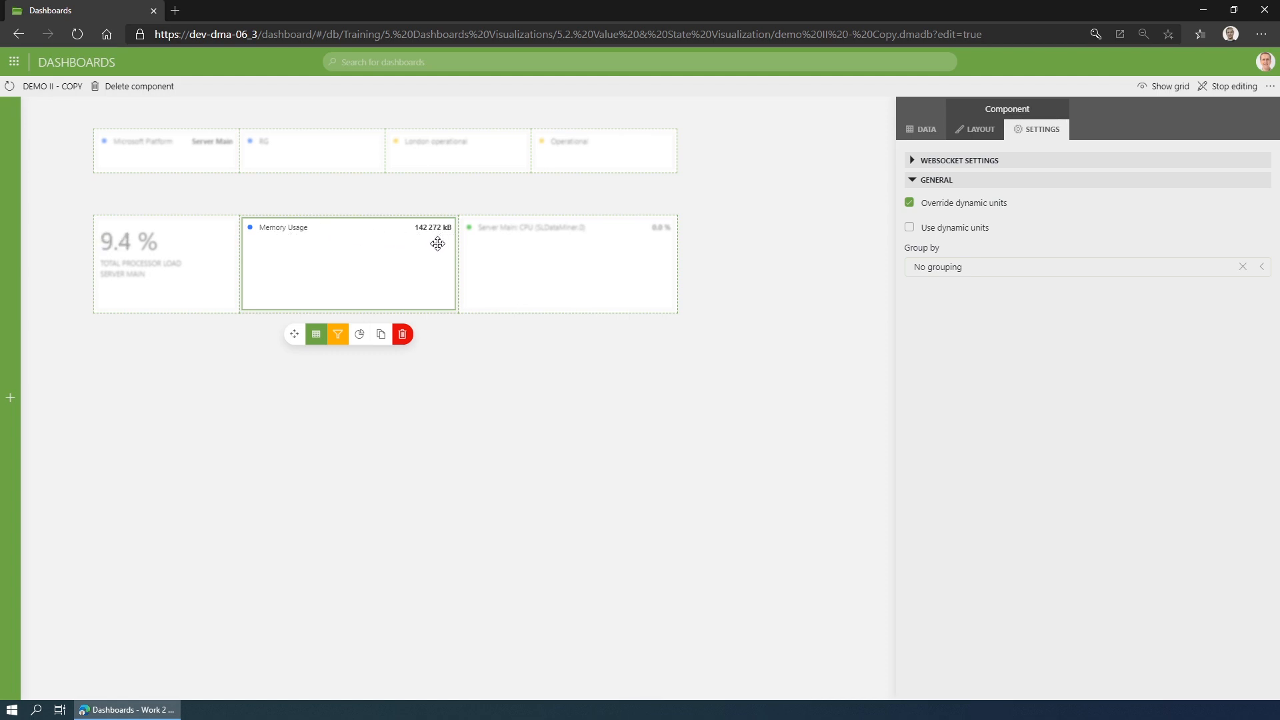
{"action": "left_click", "coordinate": [947, 230]}
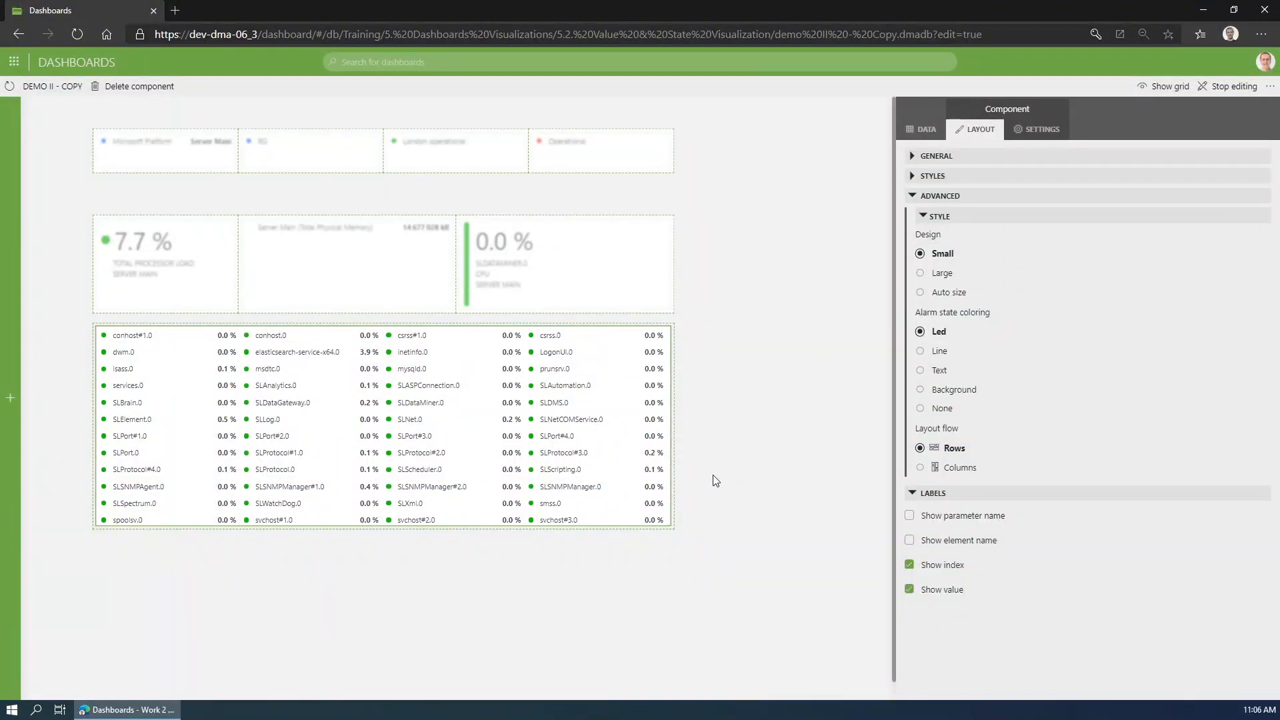
Increase the height of the component that lists the process CPU states below the parameter components
{"action": "mouse_move", "coordinate": [597, 424]}
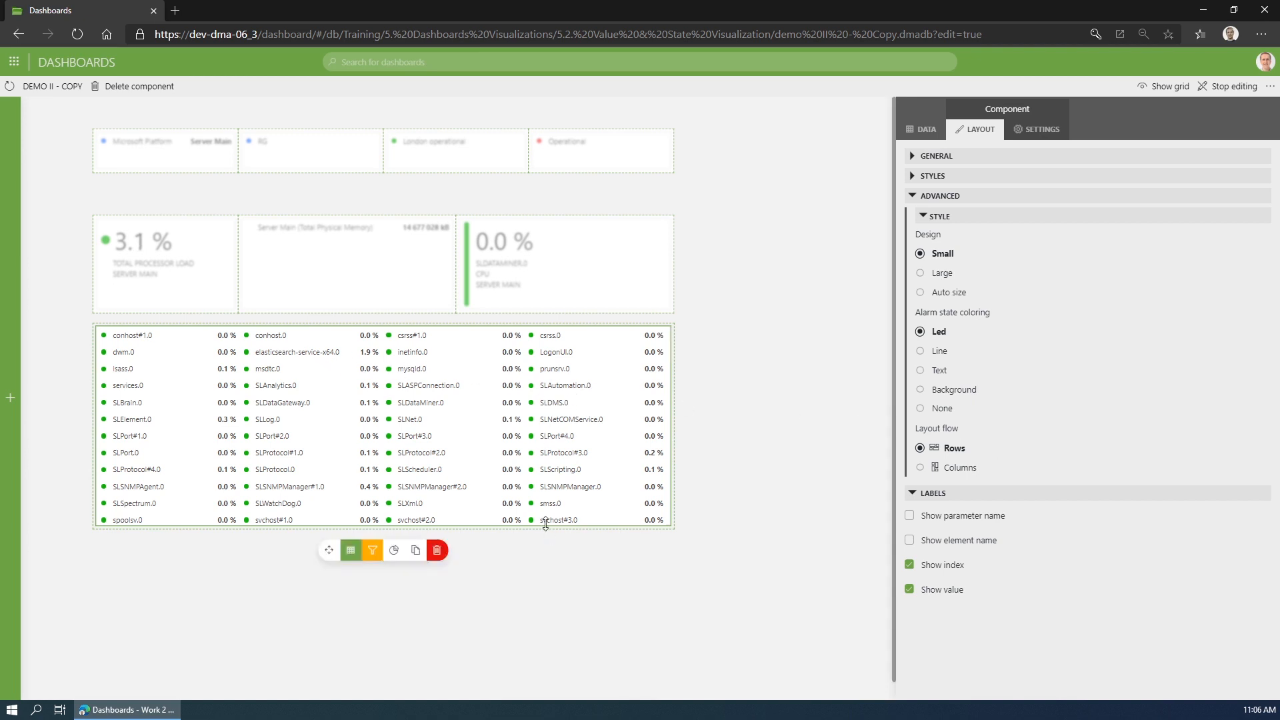
{"action": "left_click_drag", "start_coordinate": [545, 522], "coordinate": [554, 559]}
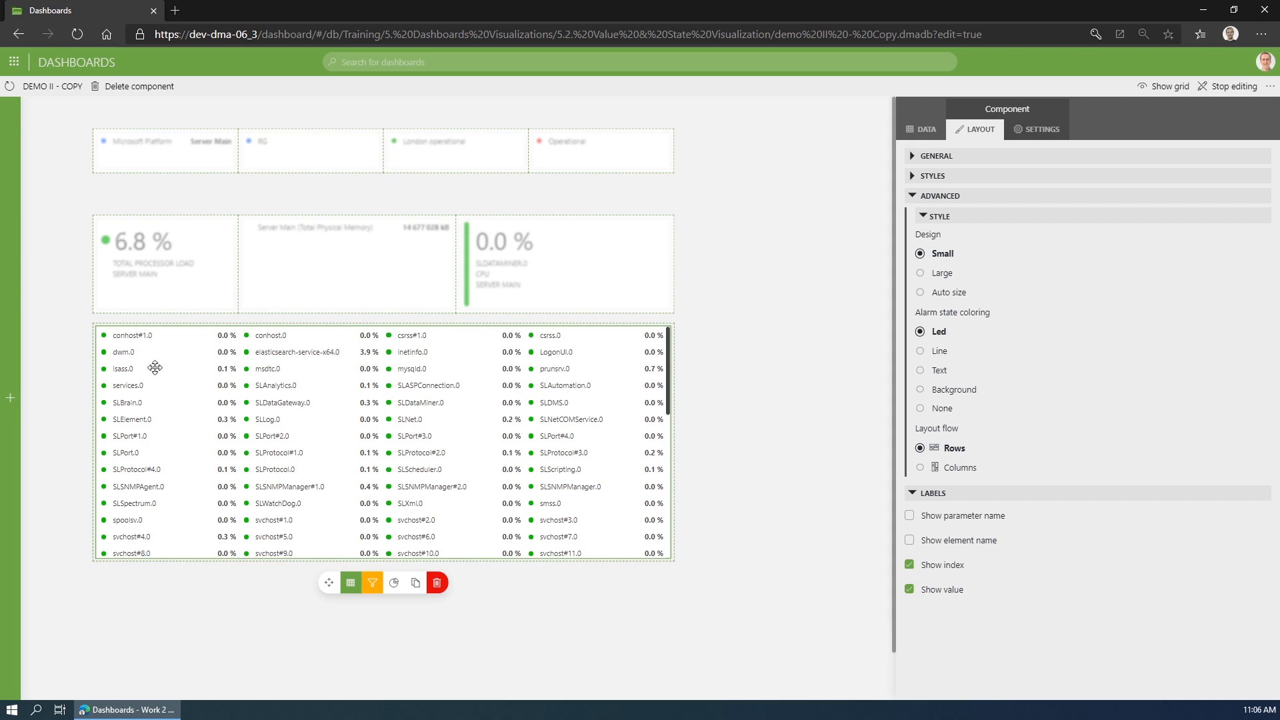
{"action": "mouse_move", "coordinate": [672, 390]}
{"action": "left_mouse_down"}
{"action": "mouse_move", "coordinate": [454, 390]}
{"action": "mouse_move", "coordinate": [668, 393]}
{"action": "left_mouse_up"}
Try the Columns layout flow on the process list, make the component taller, and return the flow to Rows
{"action": "left_click", "coordinate": [969, 470]}
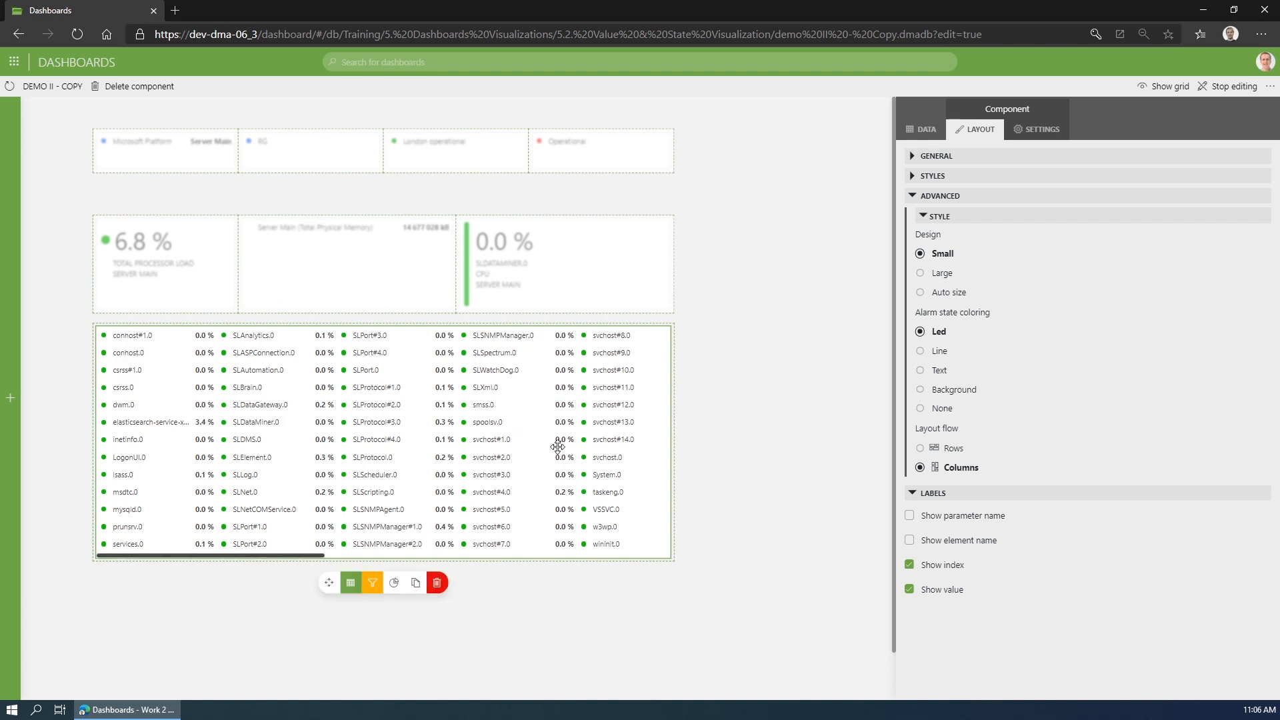
{"action": "mouse_move", "coordinate": [671, 455]}
{"action": "left_mouse_down"}
{"action": "mouse_move", "coordinate": [837, 440]}
{"action": "mouse_move", "coordinate": [666, 428]}
{"action": "mouse_move", "coordinate": [661, 448]}
{"action": "left_mouse_up"}
{"action": "left_click_drag", "start_coordinate": [612, 557], "coordinate": [613, 624]}
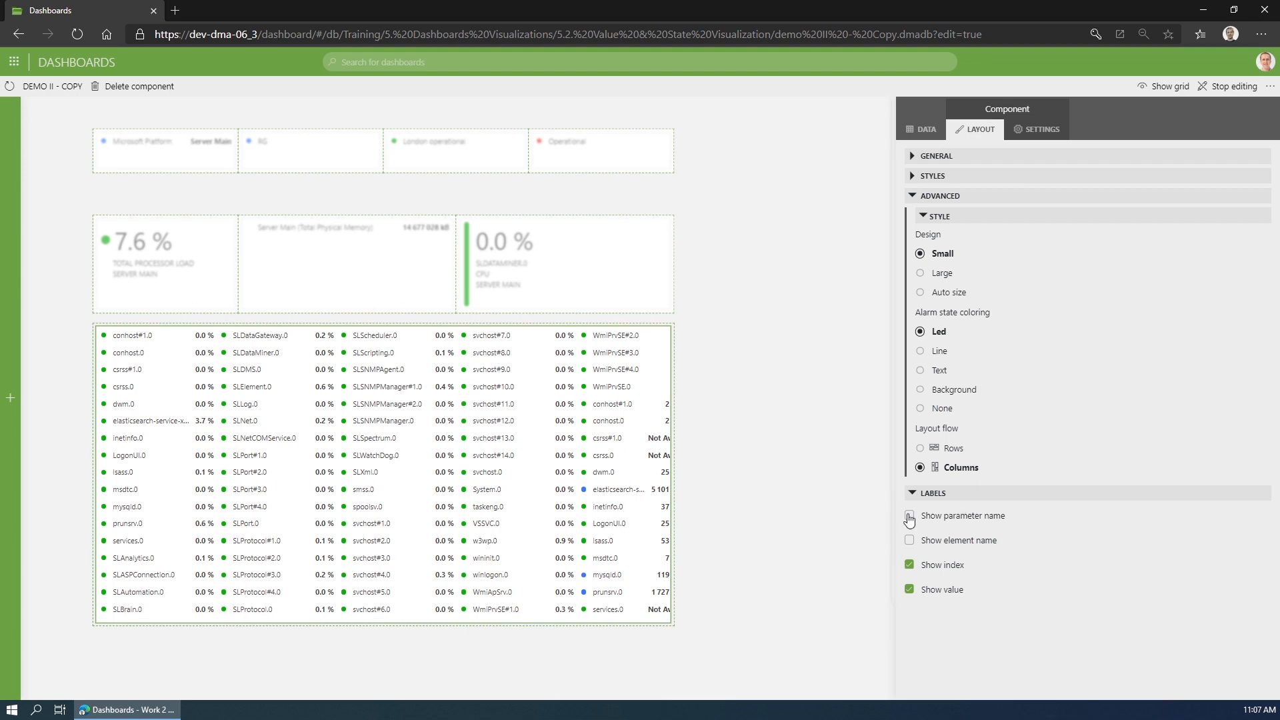
{"action": "left_click", "coordinate": [945, 450]}
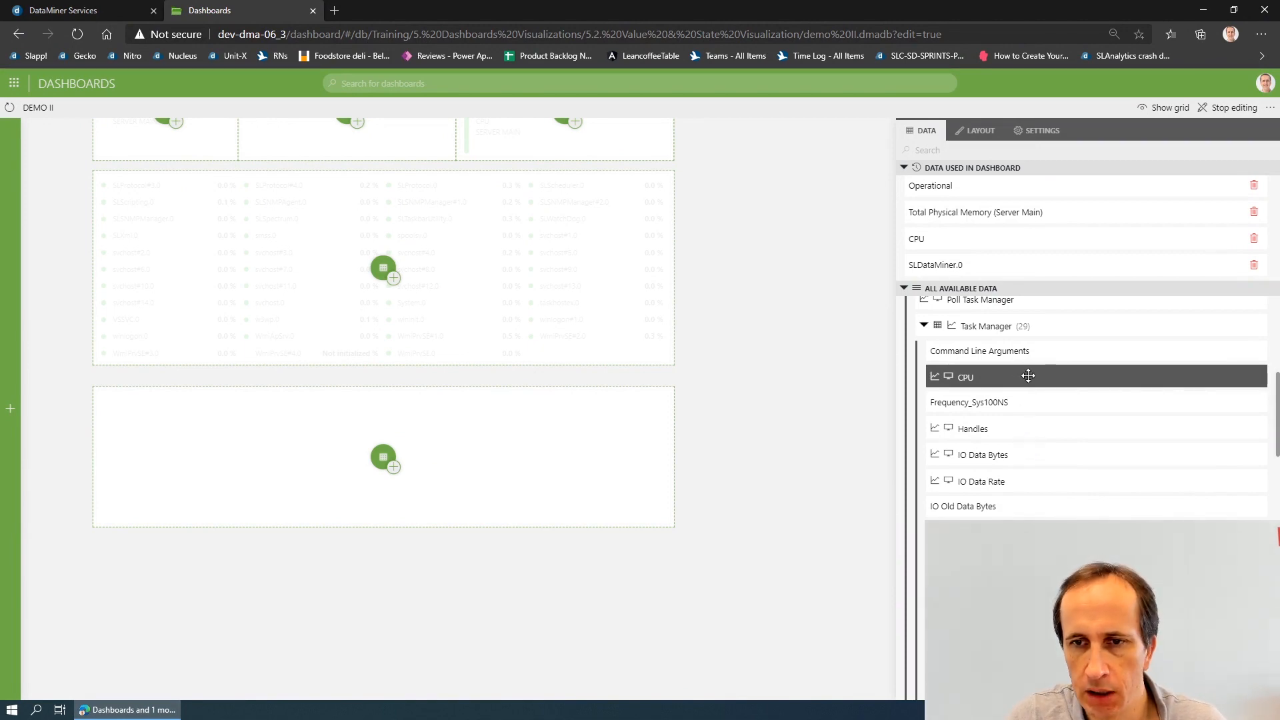
Feed the empty component at the end of the DEMO II dashboard with the CPU and Memory Usage parameters
{"action": "scroll", "coordinate": [1022, 392], "scroll_direction": "down", "scroll_amount": 1}
{"action": "scroll", "coordinate": [1024, 400], "scroll_direction": "up", "scroll_amount": 3}
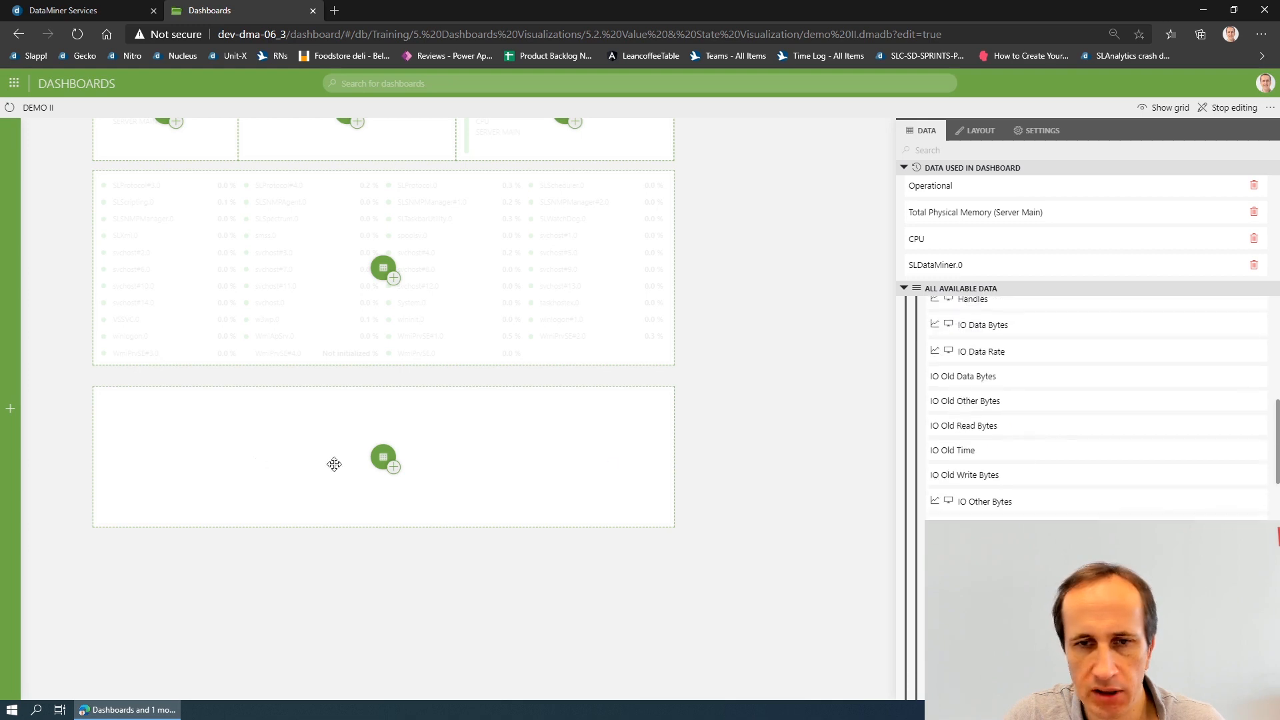
{"action": "left_click", "coordinate": [382, 467]}
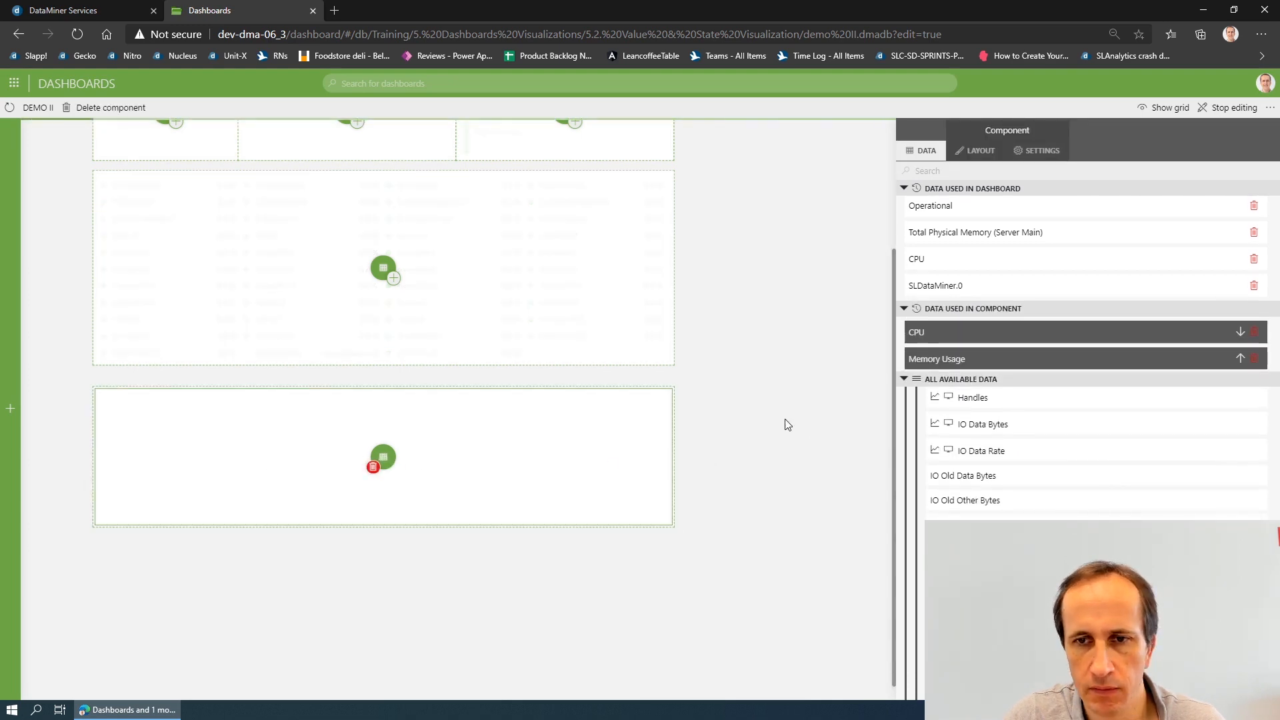
Filter the CPU and Memory Usage component on the Task Manager indices conhost#1.0 and conhost.0
{"action": "scroll", "coordinate": [952, 403], "scroll_direction": "up", "scroll_amount": 5}
{"action": "scroll", "coordinate": [952, 405], "scroll_direction": "up", "scroll_amount": 3}
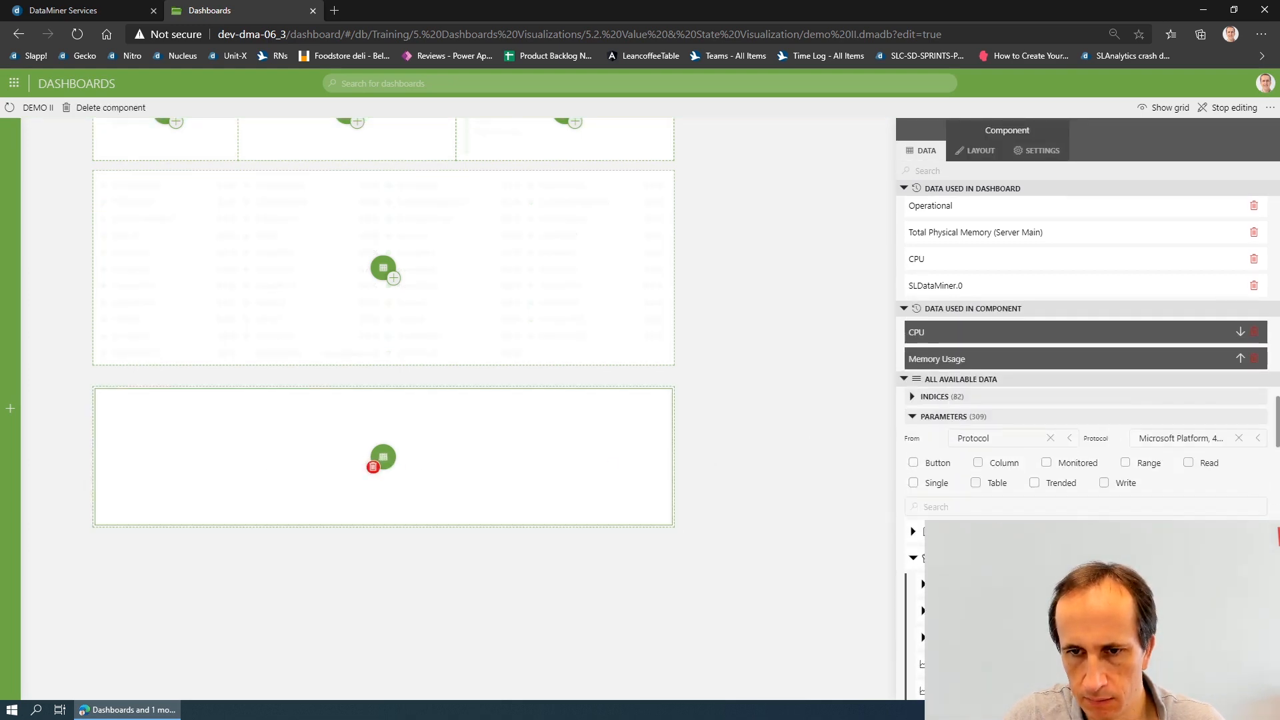
{"action": "left_click", "coordinate": [913, 418]}
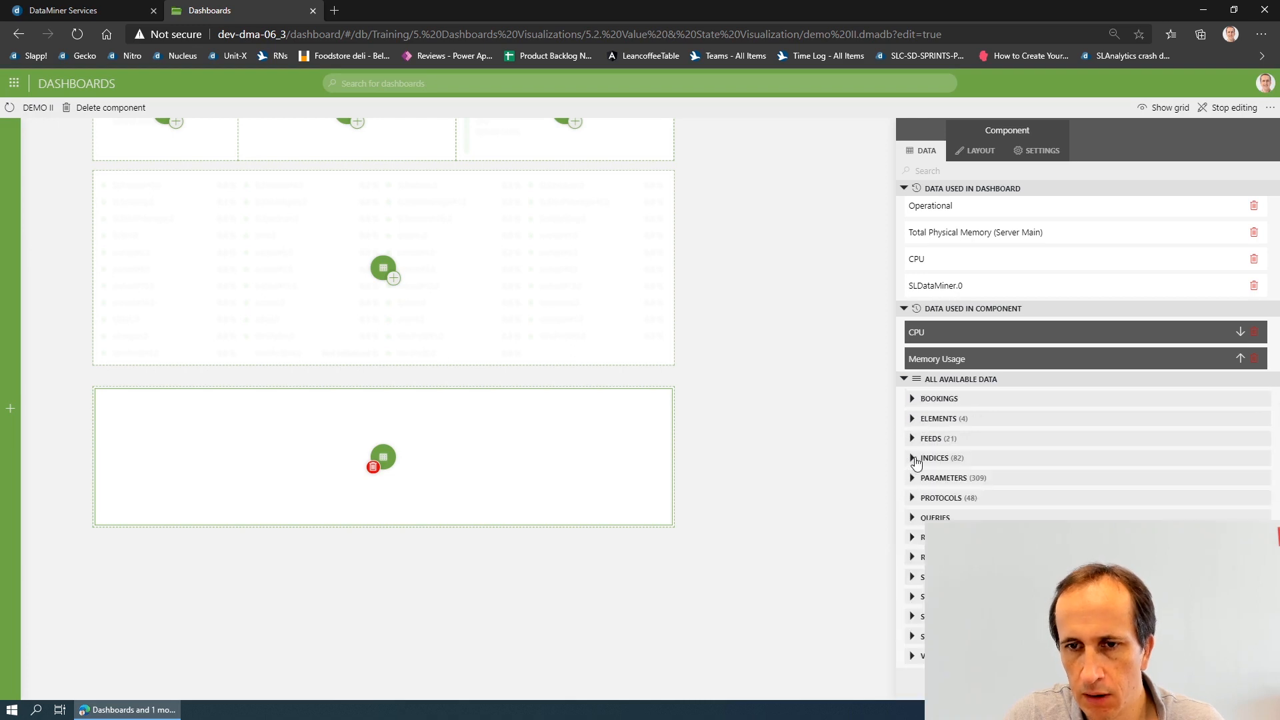
{"action": "left_click", "coordinate": [913, 460]}
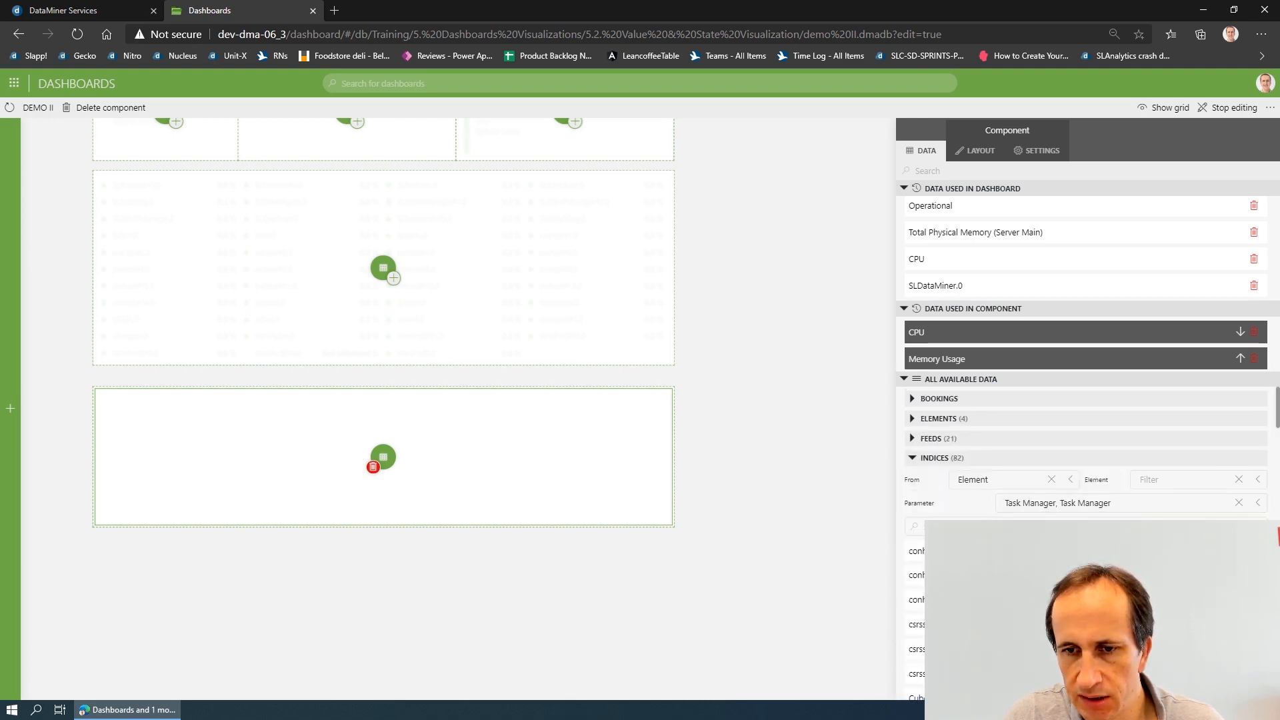
{"action": "left_click", "coordinate": [947, 551]}
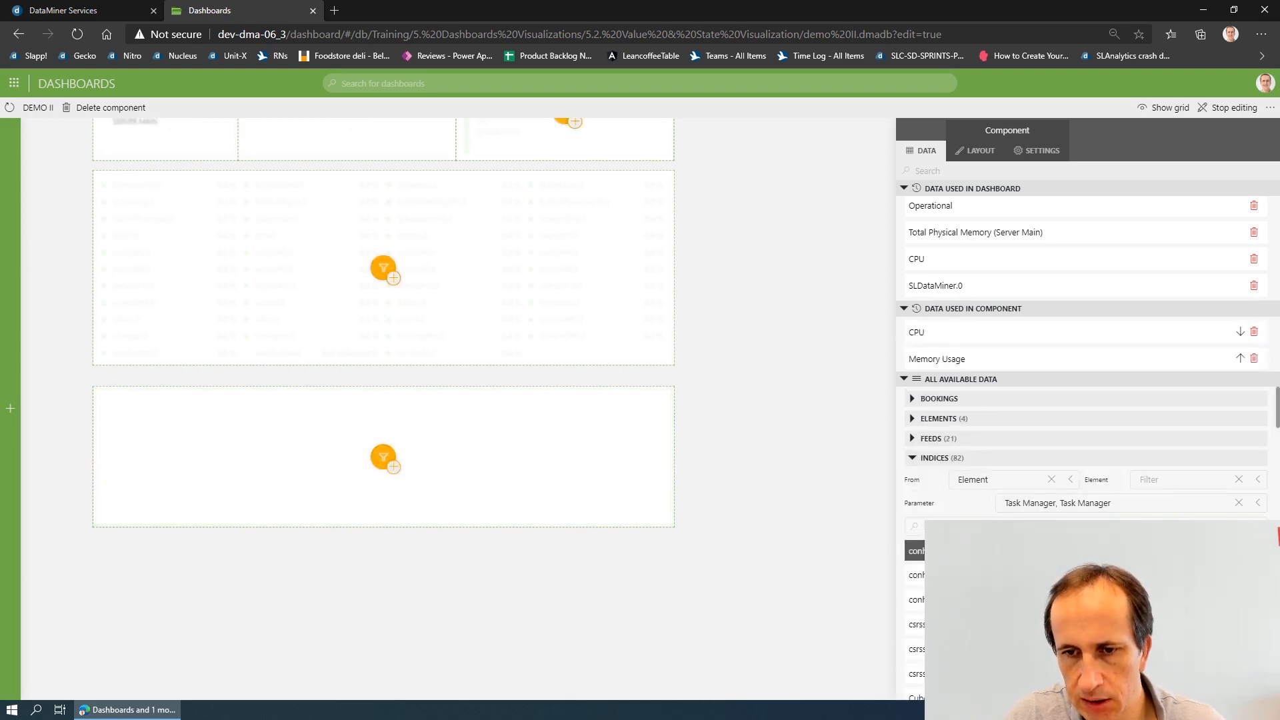
{"action": "left_click", "coordinate": [947, 600], "text": "ctrl"}
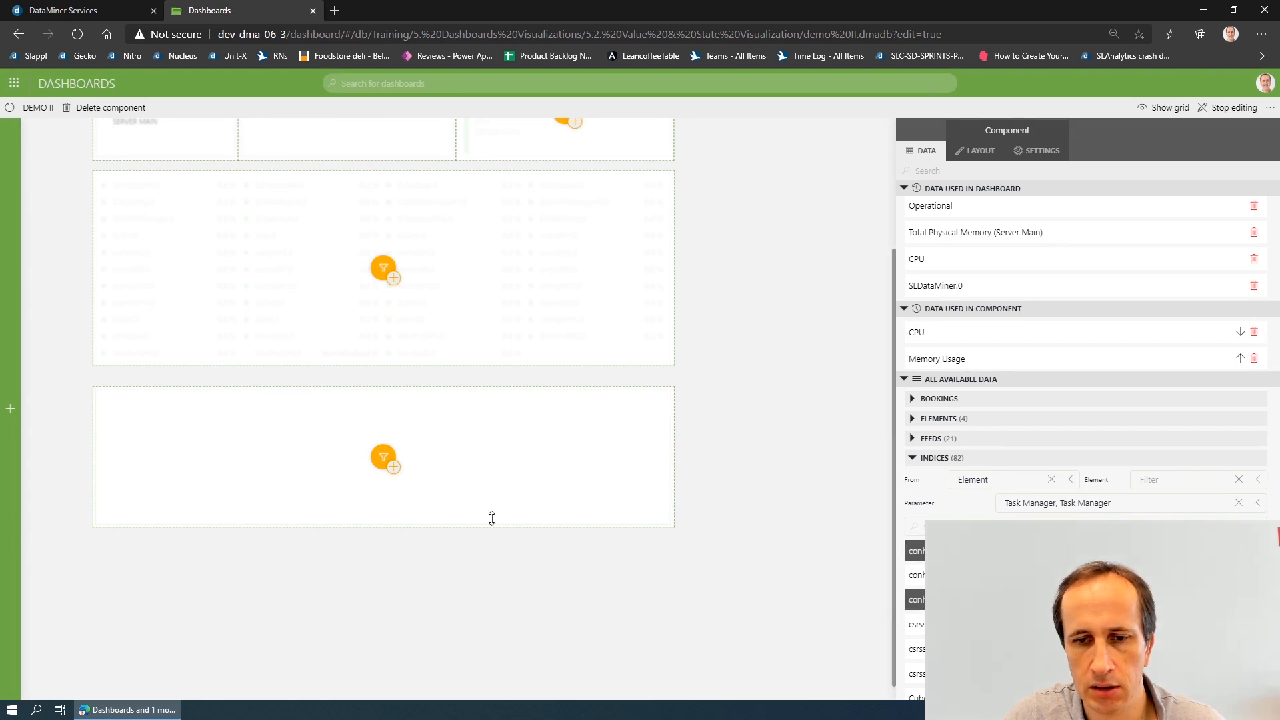
{"action": "left_click", "coordinate": [391, 466]}
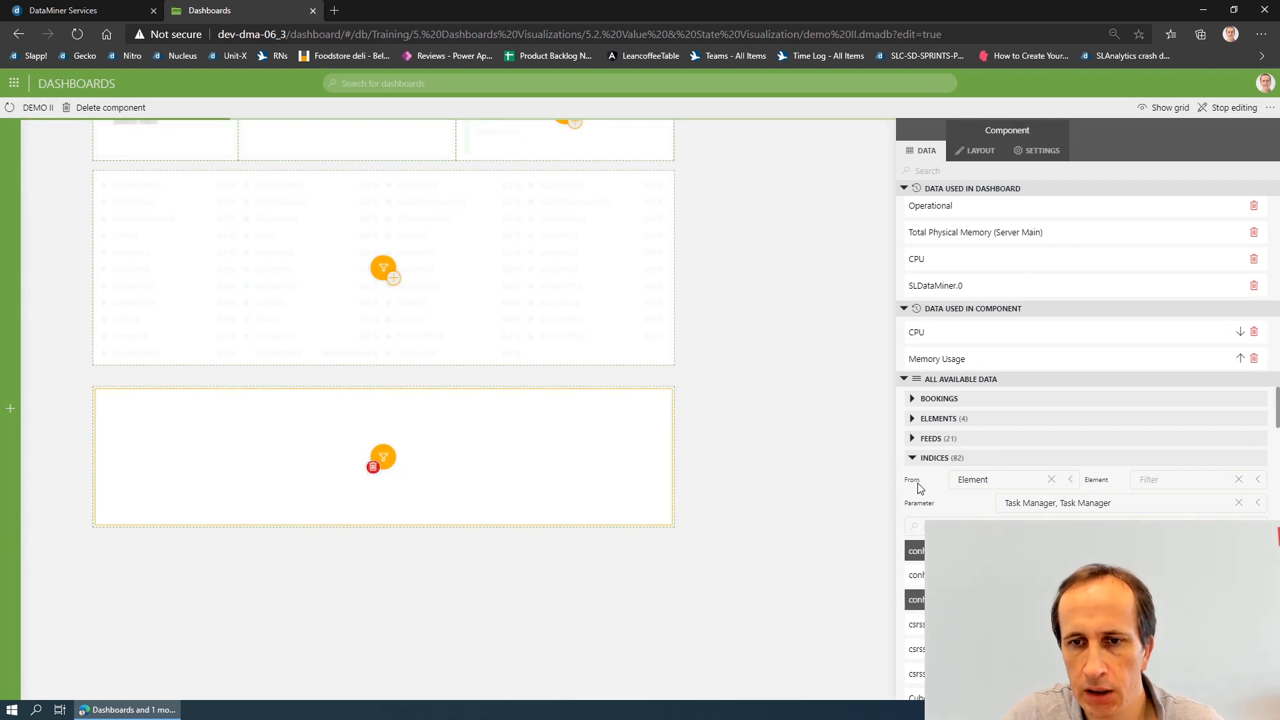
Filter the same component on the elements Server Backup and Server Main, and deselect it
{"action": "left_click", "coordinate": [914, 459]}
{"action": "left_click", "coordinate": [912, 419]}
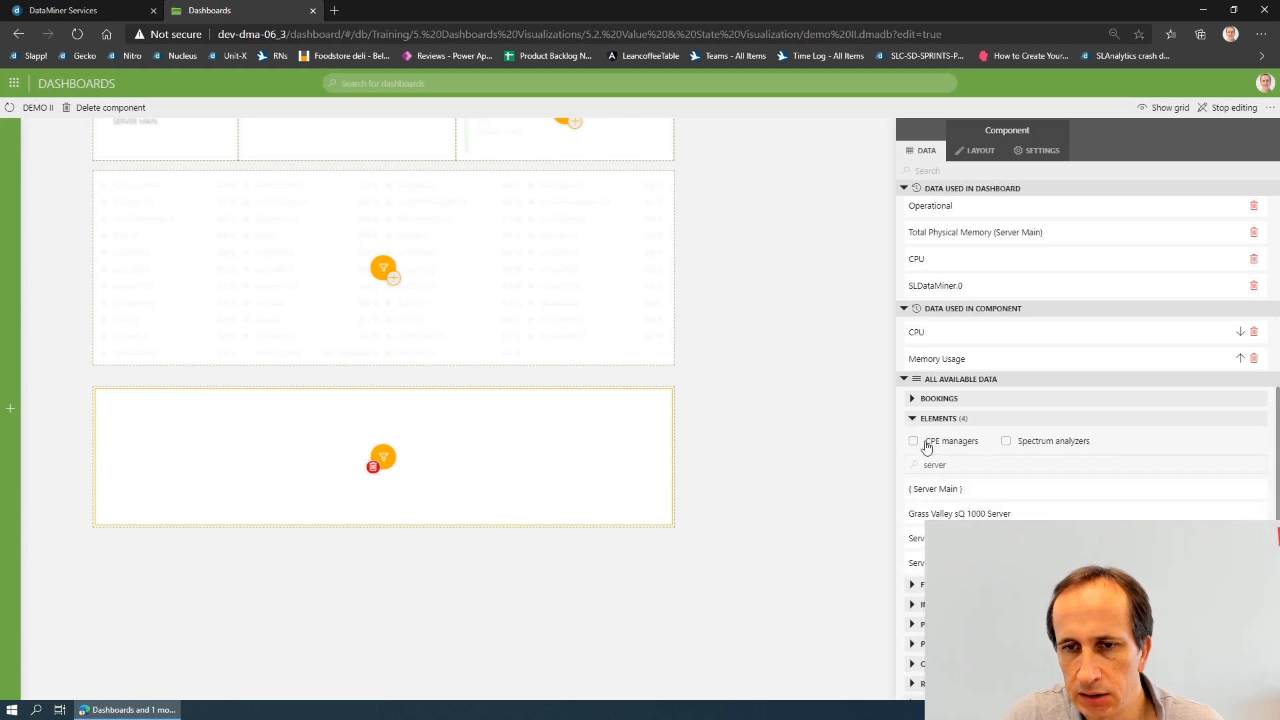
{"action": "left_click", "coordinate": [947, 538]}
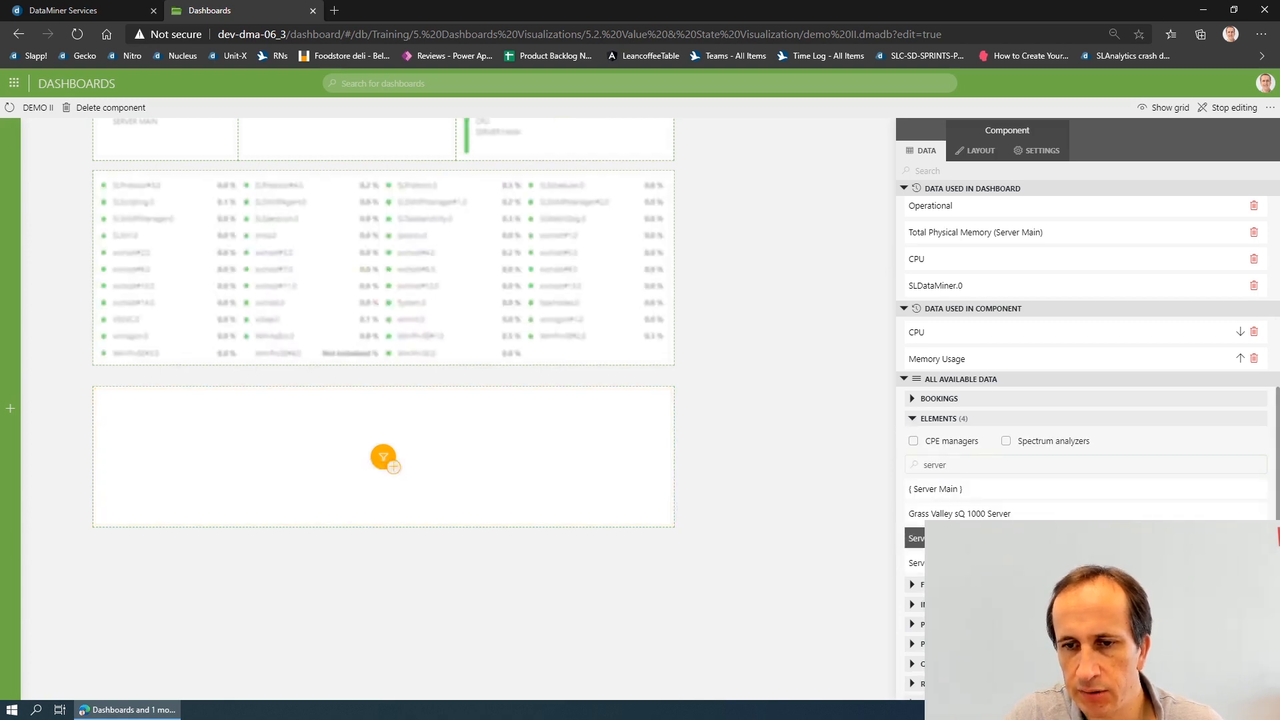
{"action": "left_click", "coordinate": [947, 563], "text": "ctrl"}
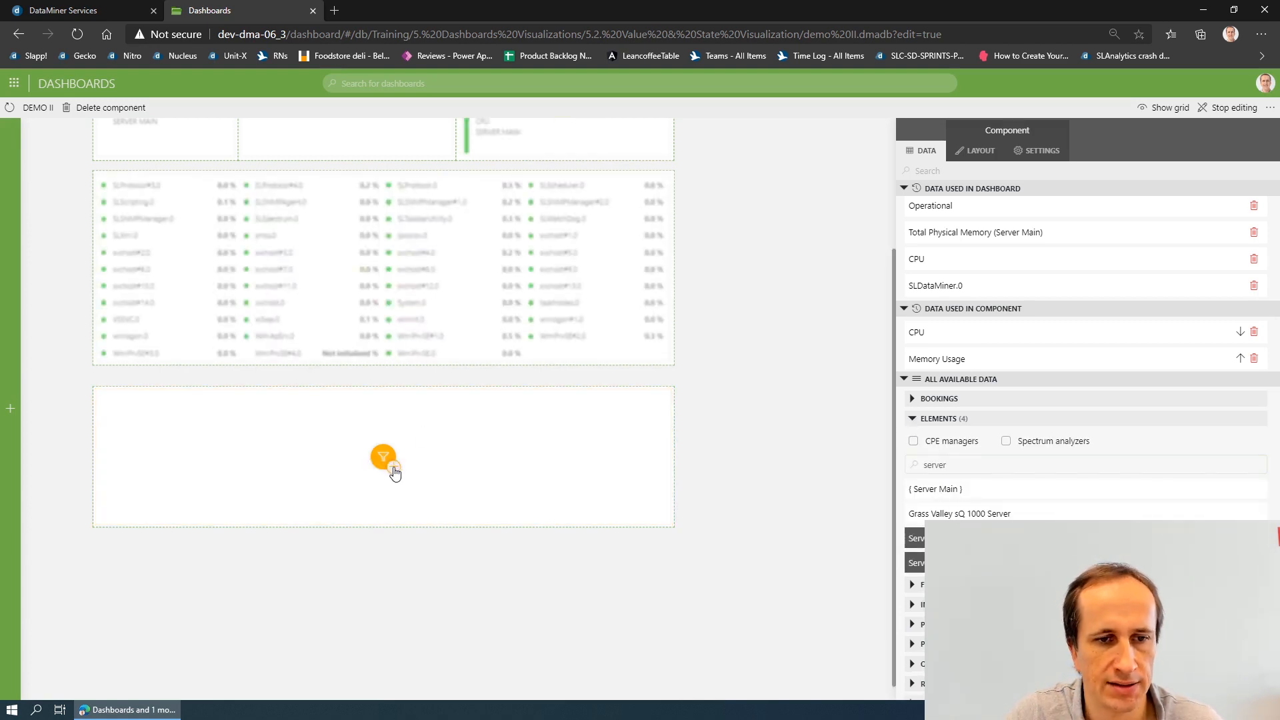
{"action": "left_click", "coordinate": [730, 452]}
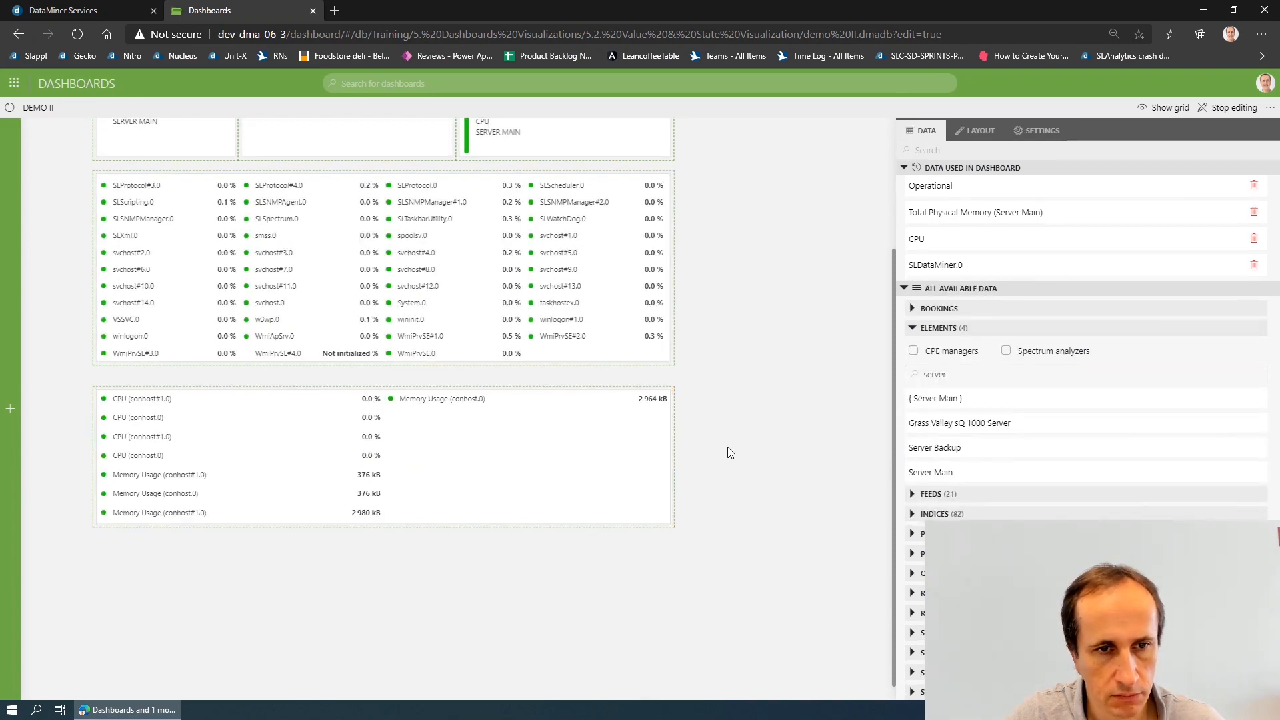
Show the element names in the labels of the CPU and Memory Usage component by enabling the two unchecked label options
{"action": "mouse_move", "coordinate": [594, 454]}
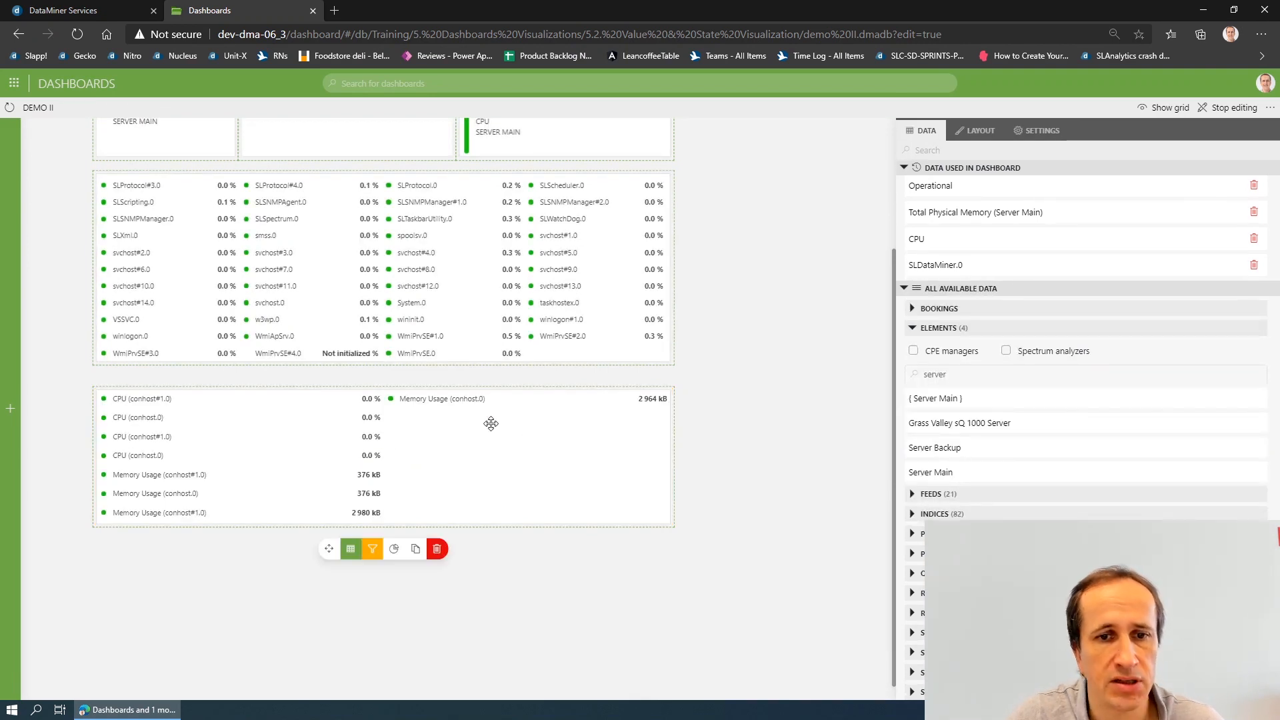
{"action": "left_click", "coordinate": [586, 449]}
{"action": "left_click", "coordinate": [978, 151]}
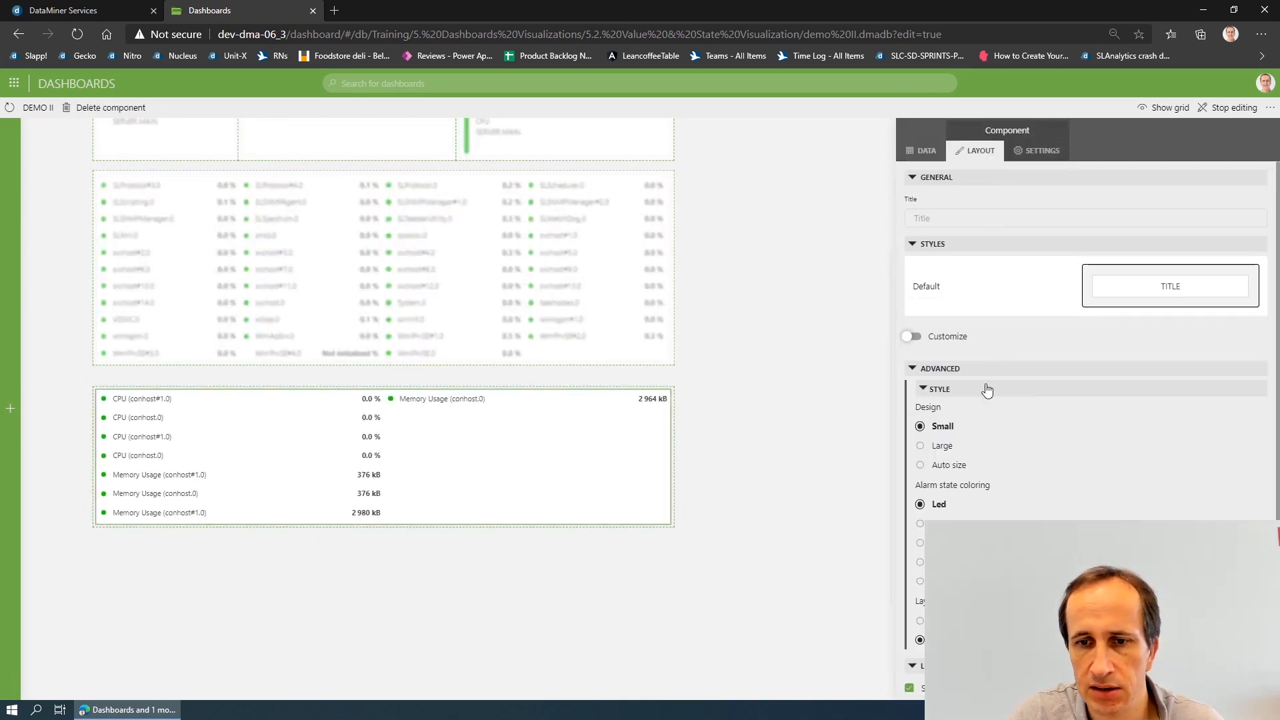
{"action": "scroll", "coordinate": [987, 390], "scroll_direction": "down", "scroll_amount": 1}
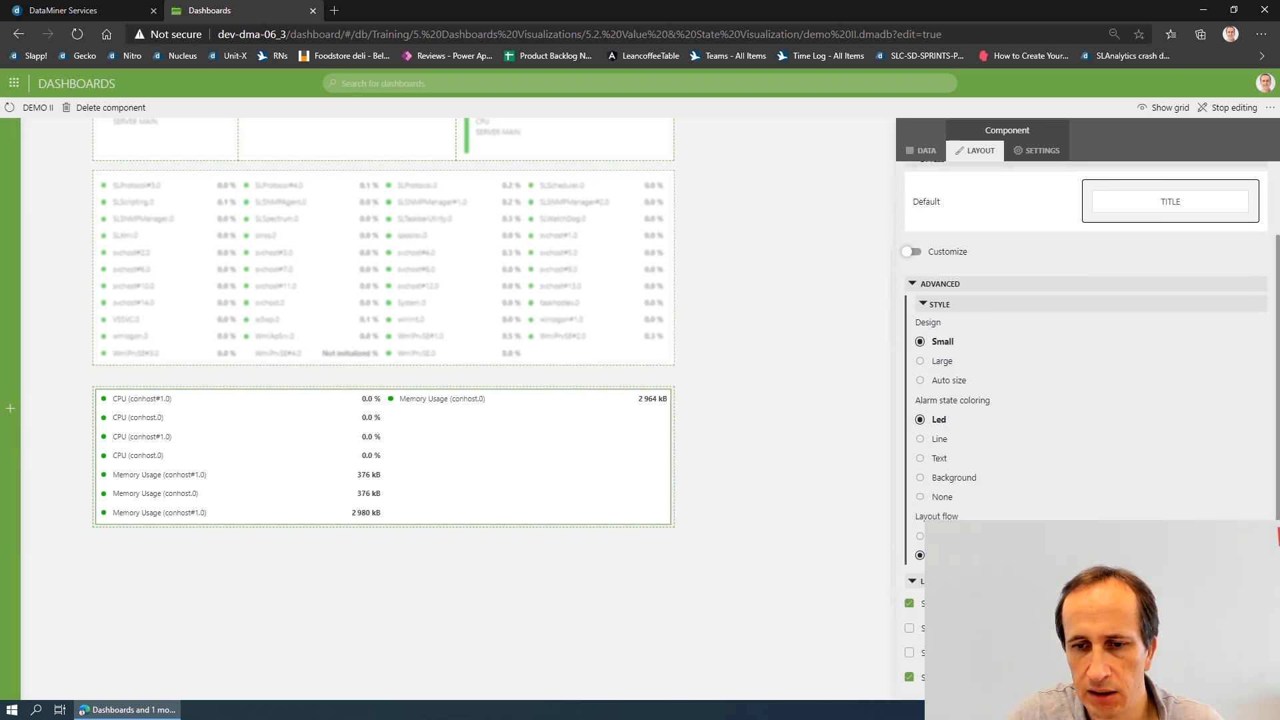
{"action": "left_click", "coordinate": [909, 628]}
{"action": "left_click", "coordinate": [910, 653]}
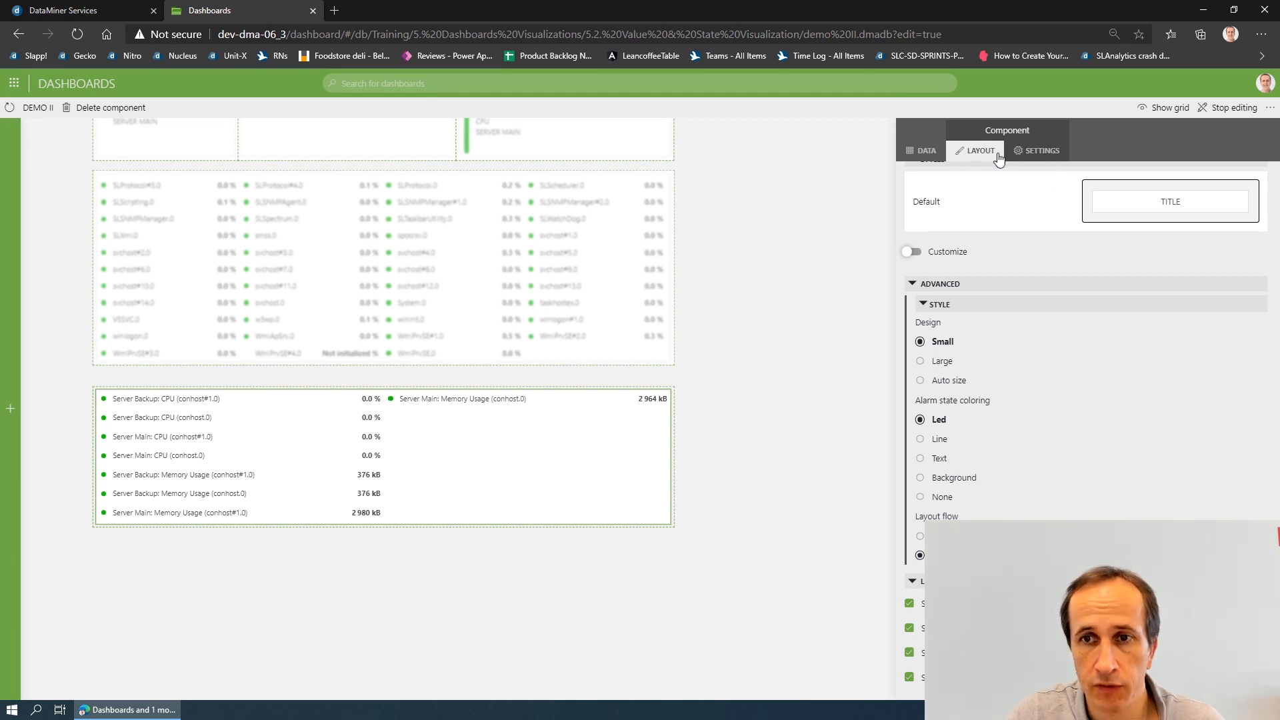
Try grouping the component's states by Parameter, Element and Table index, and set the grouping to All together
{"action": "left_click", "coordinate": [1039, 153]}
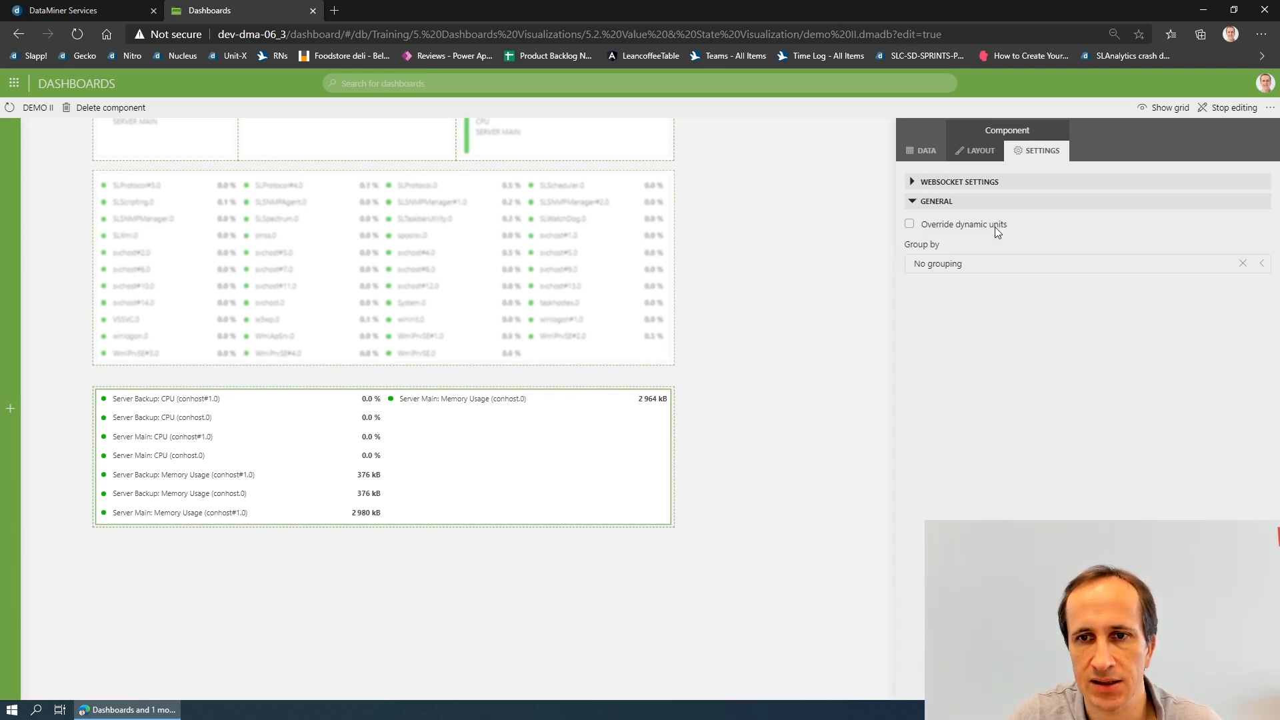
{"action": "left_click", "coordinate": [991, 264]}
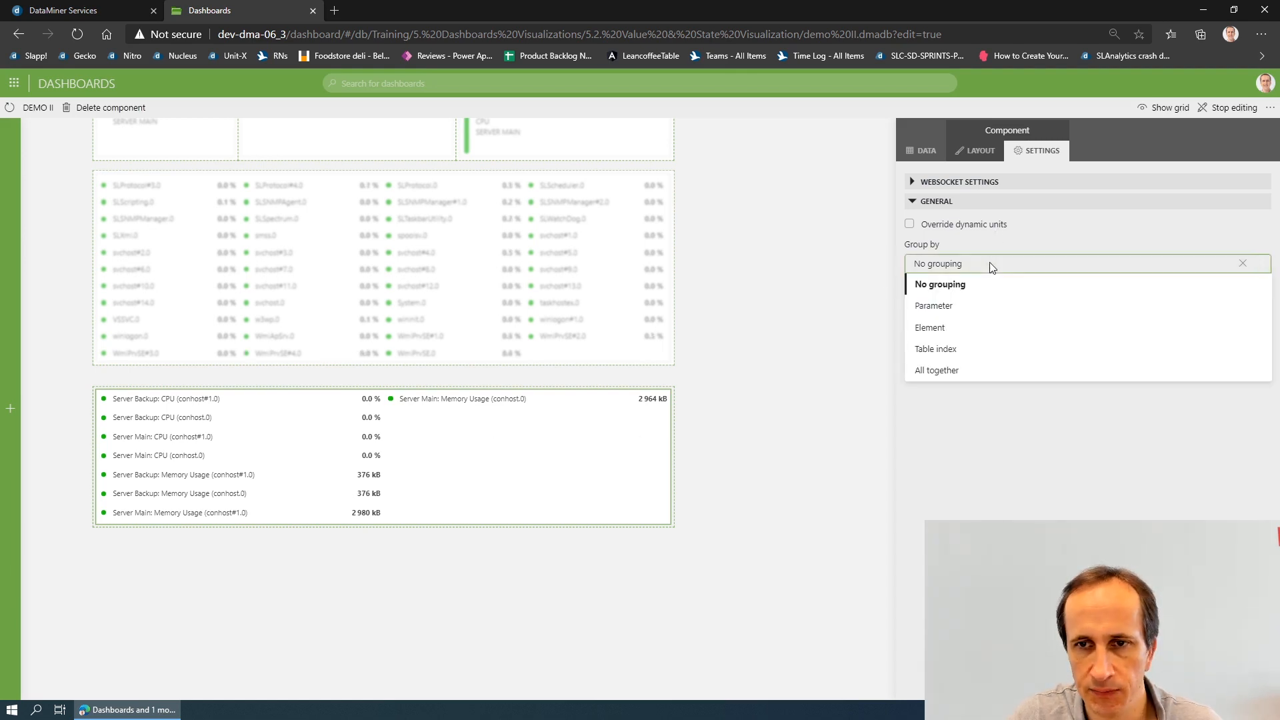
{"action": "left_click", "coordinate": [958, 306]}
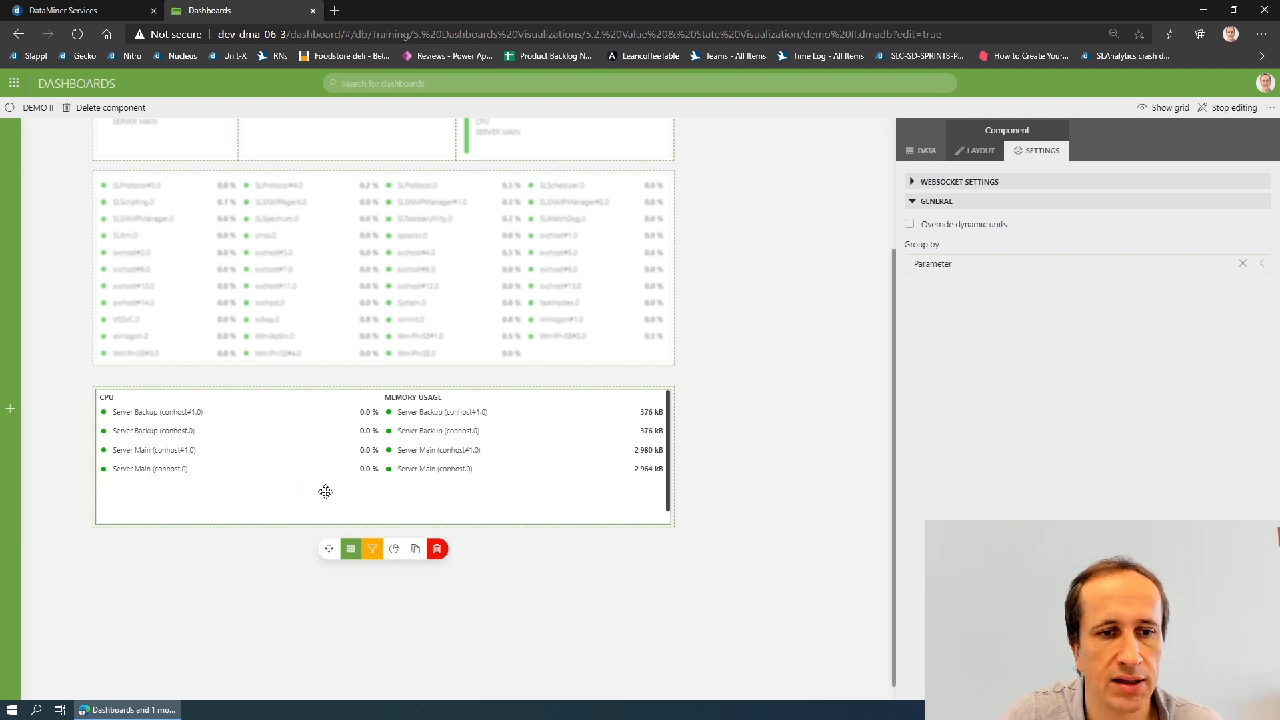
{"action": "left_click", "coordinate": [991, 263]}
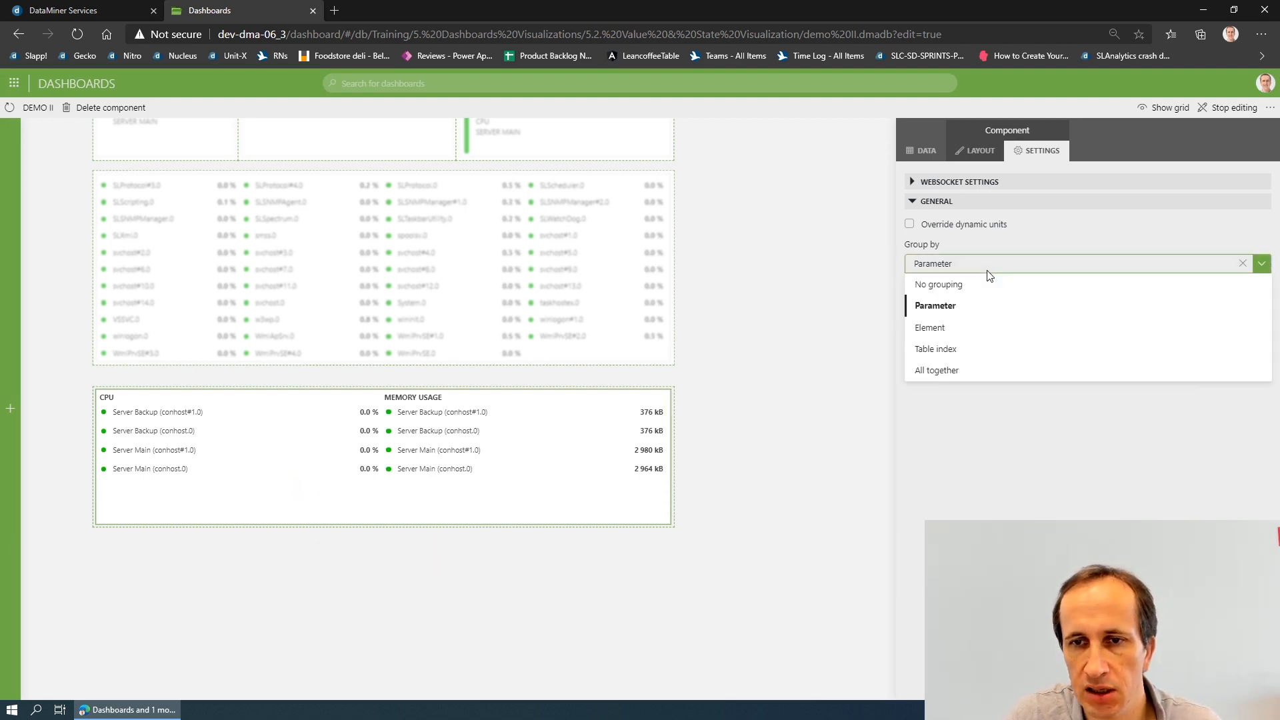
{"action": "left_click", "coordinate": [974, 327]}
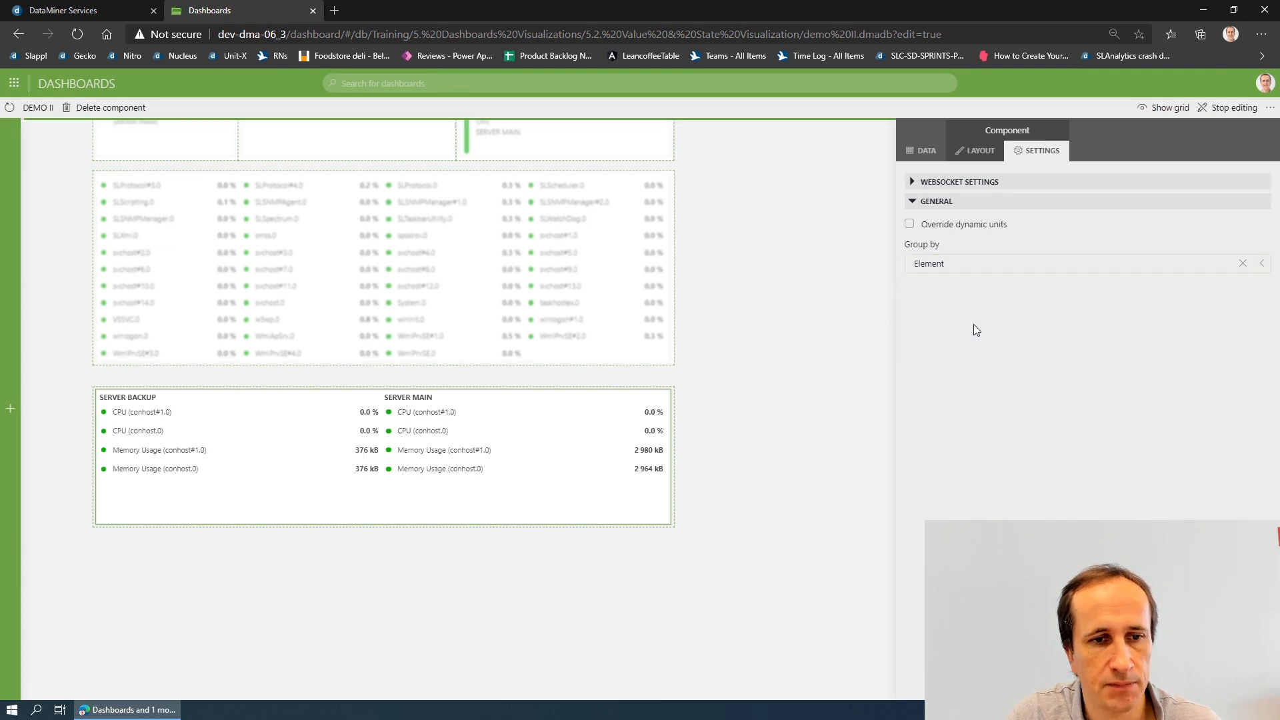
{"action": "left_click", "coordinate": [994, 266]}
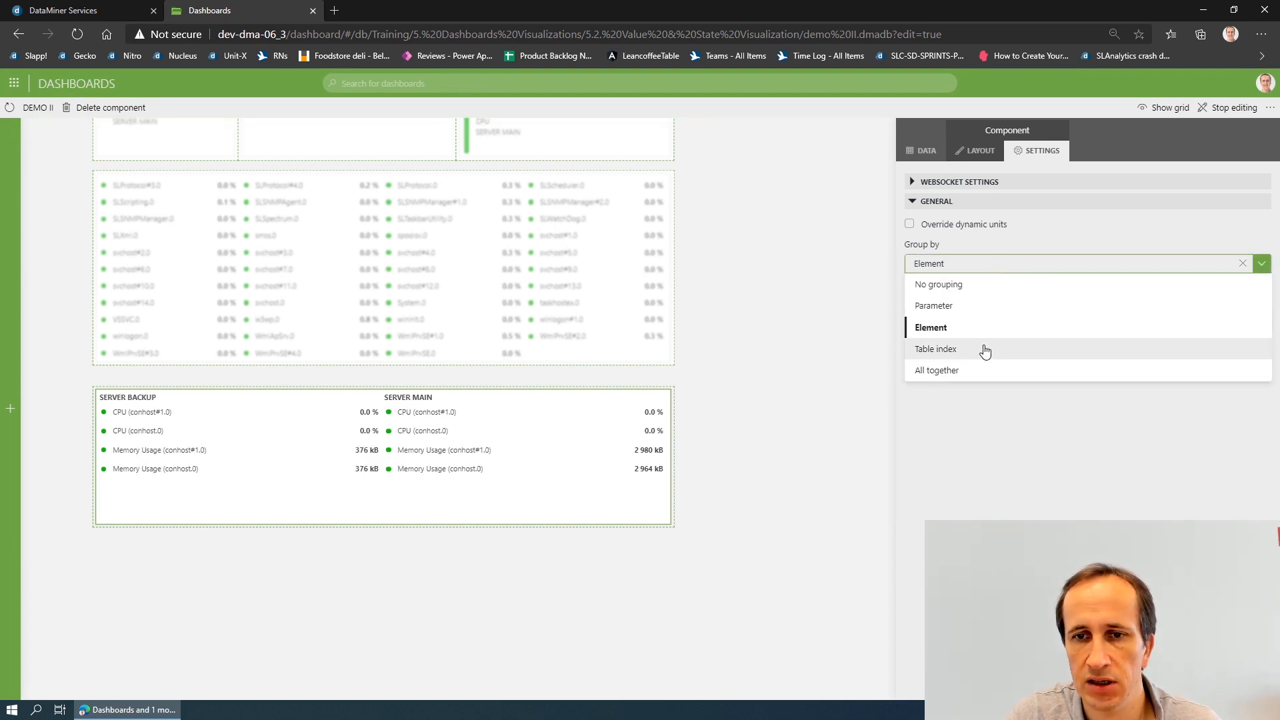
{"action": "left_click", "coordinate": [983, 345]}
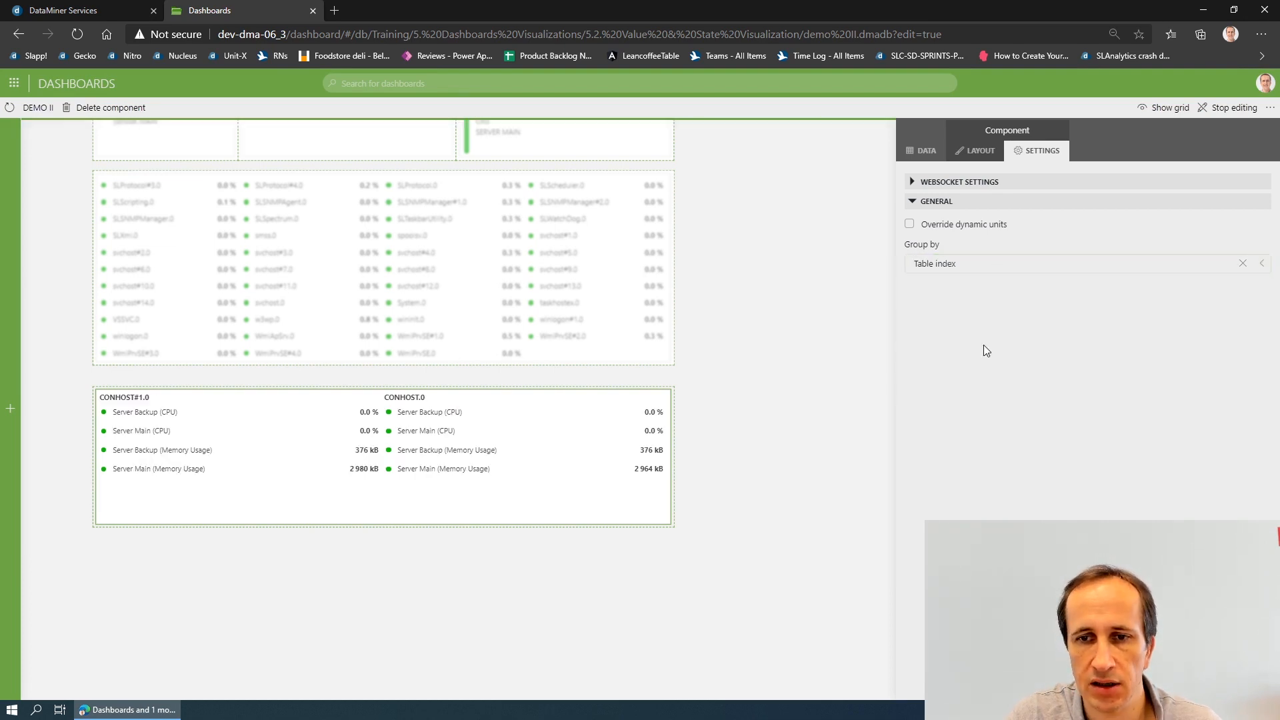
{"action": "left_click", "coordinate": [966, 264]}
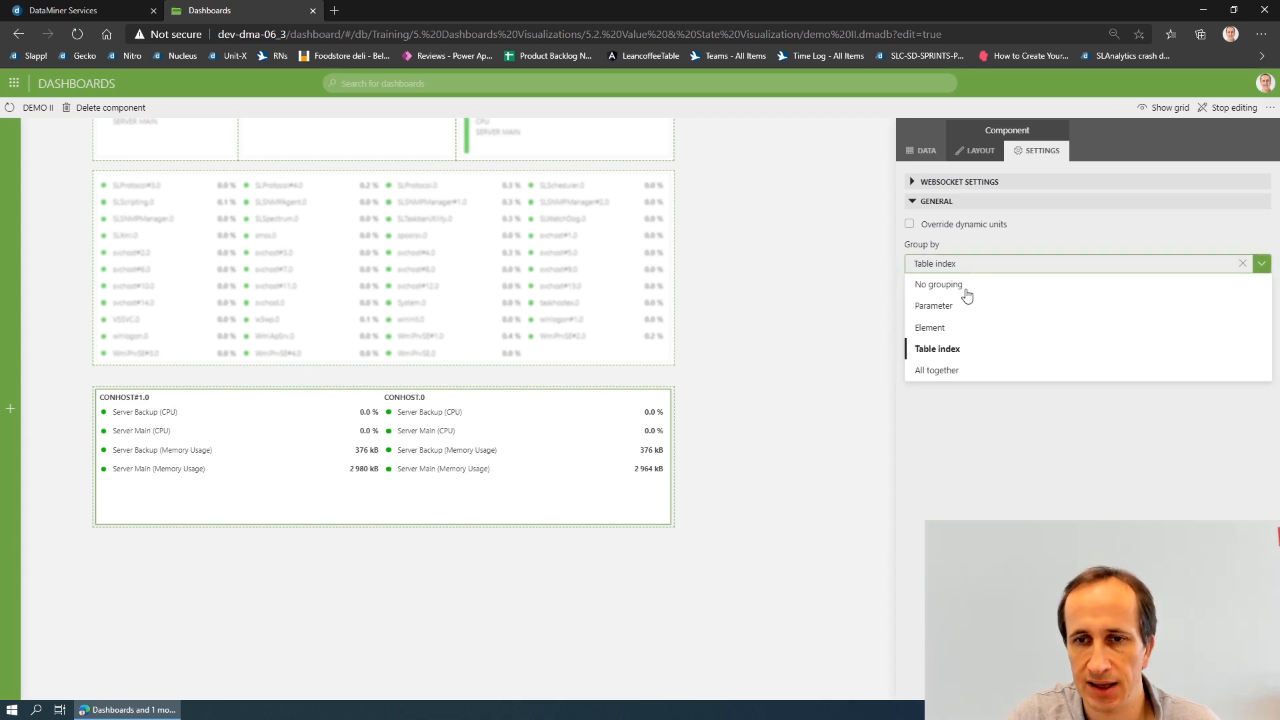
{"action": "left_click", "coordinate": [966, 375]}
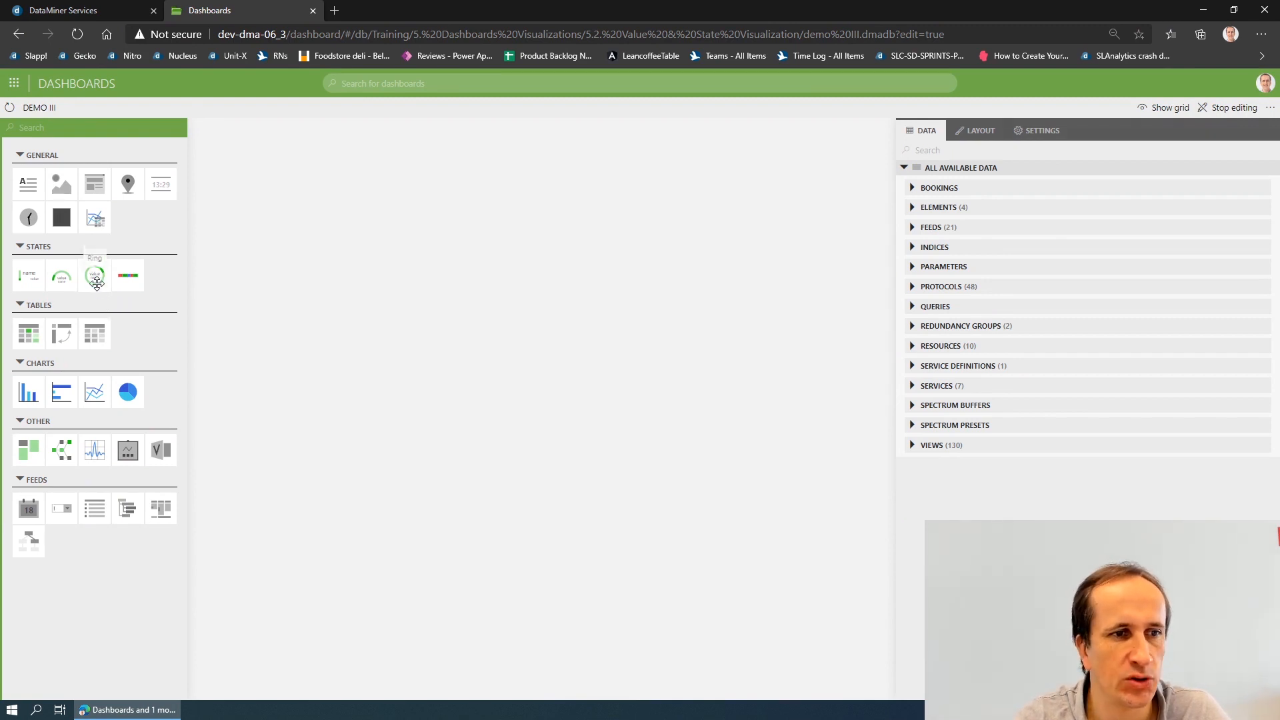
Add a Ring fed with the element Server Main to the empty DEMO III dashboard and enlarge it
{"action": "left_click_drag", "start_coordinate": [95, 277], "coordinate": [296, 166]}
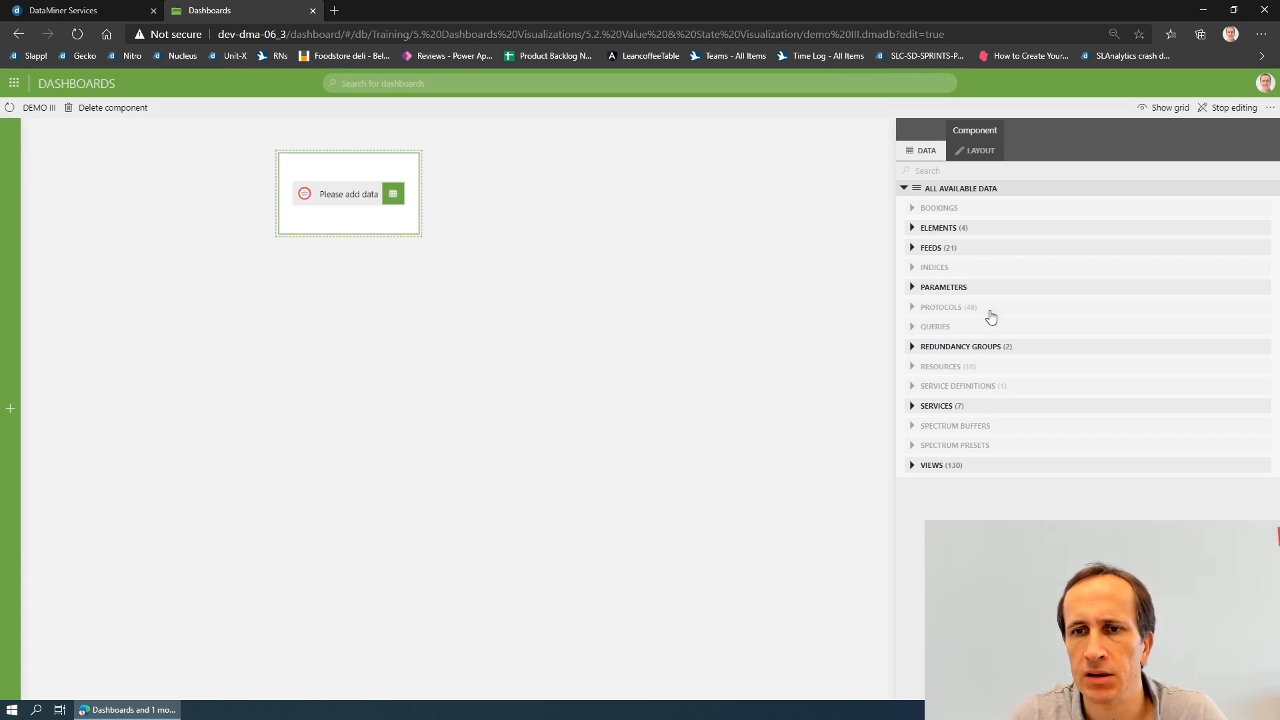
{"action": "left_click", "coordinate": [912, 228]}
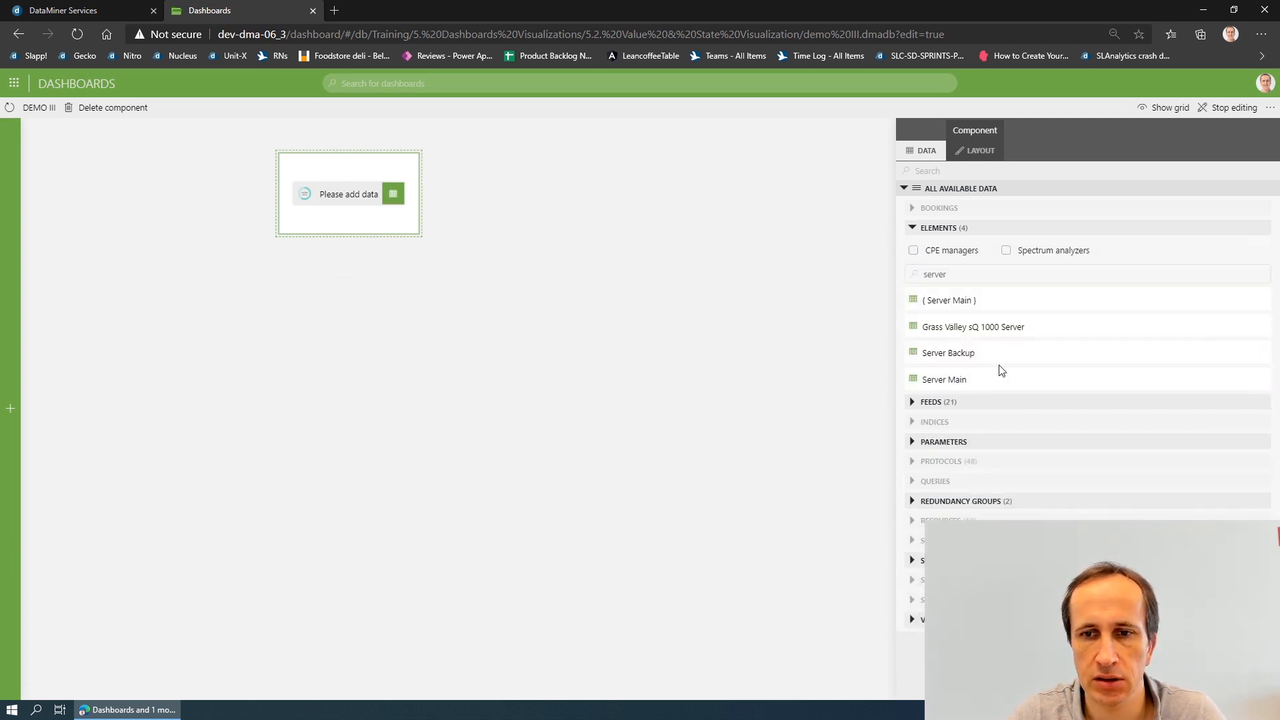
{"action": "left_click_drag", "start_coordinate": [1010, 379], "coordinate": [353, 195]}
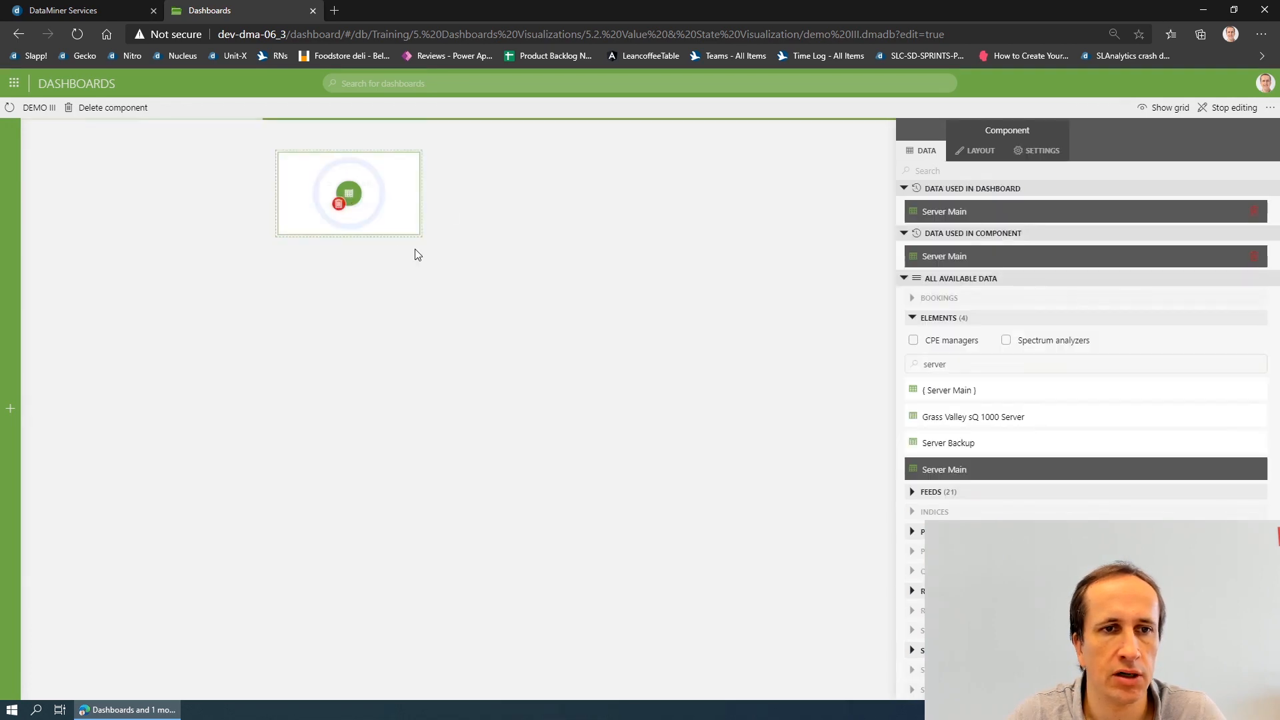
{"action": "left_click_drag", "start_coordinate": [421, 235], "coordinate": [461, 313]}
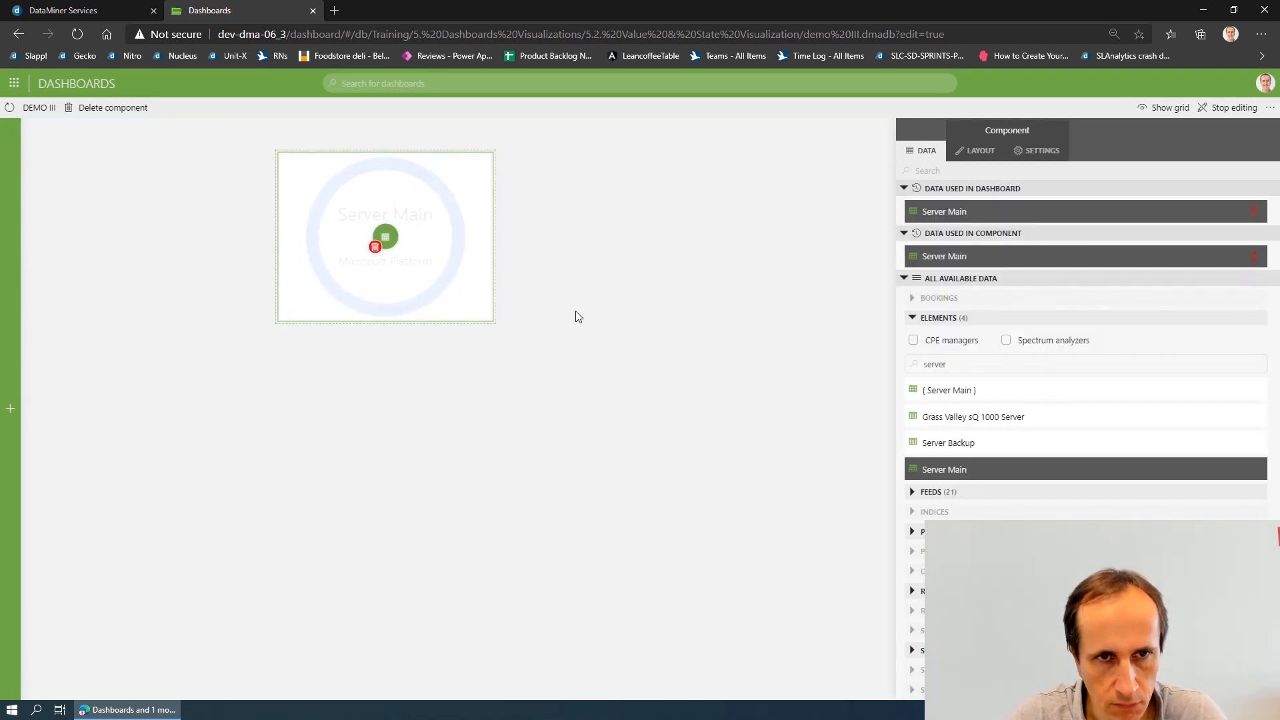
{"action": "left_click", "coordinate": [574, 314]}
{"action": "mouse_move", "coordinate": [293, 250]}
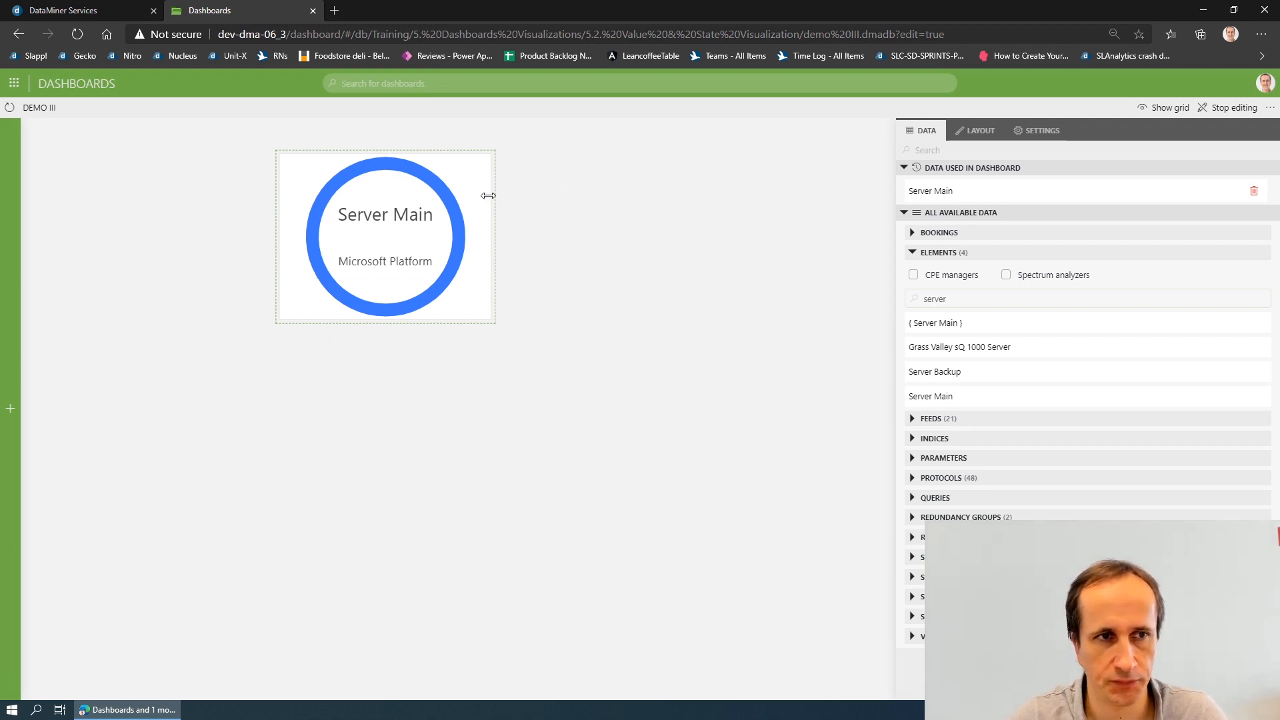
Add a Gauge beside the Server Main ring and enlarge it to the ring's height and a greater width
{"action": "mouse_move", "coordinate": [29, 213]}
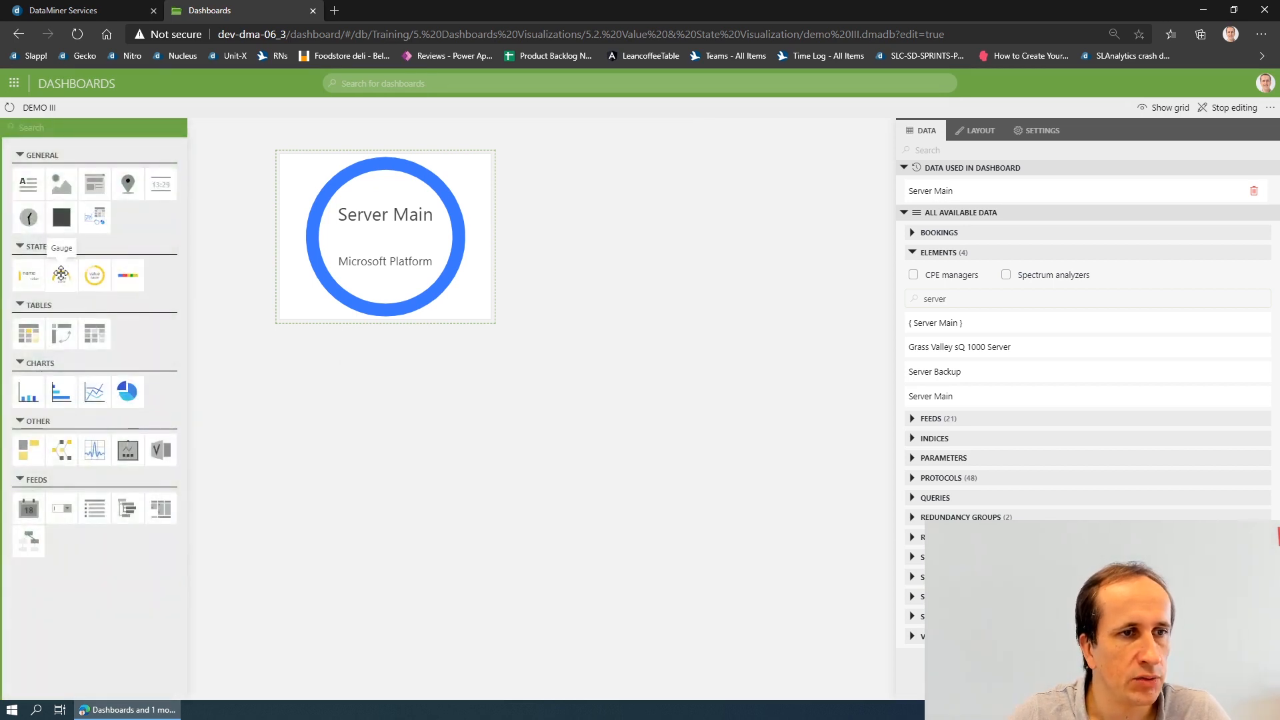
{"action": "left_click_drag", "start_coordinate": [61, 274], "coordinate": [531, 172]}
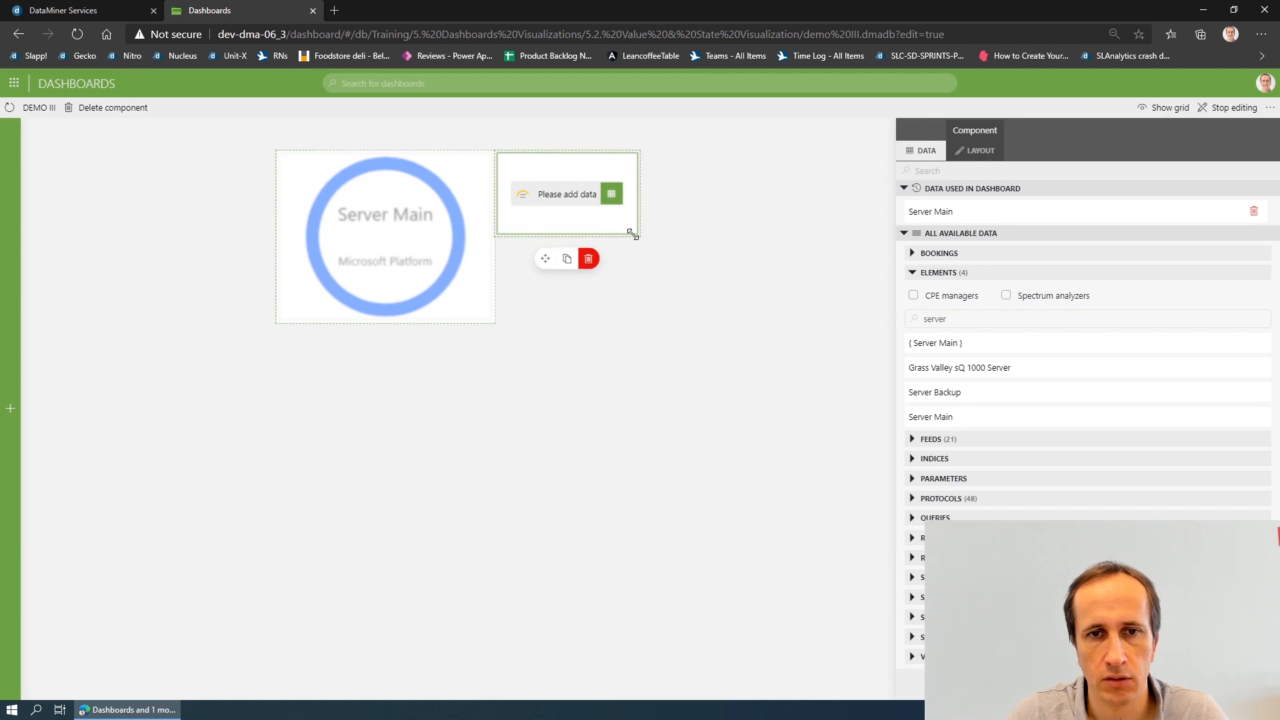
{"action": "left_click_drag", "start_coordinate": [633, 234], "coordinate": [820, 321]}
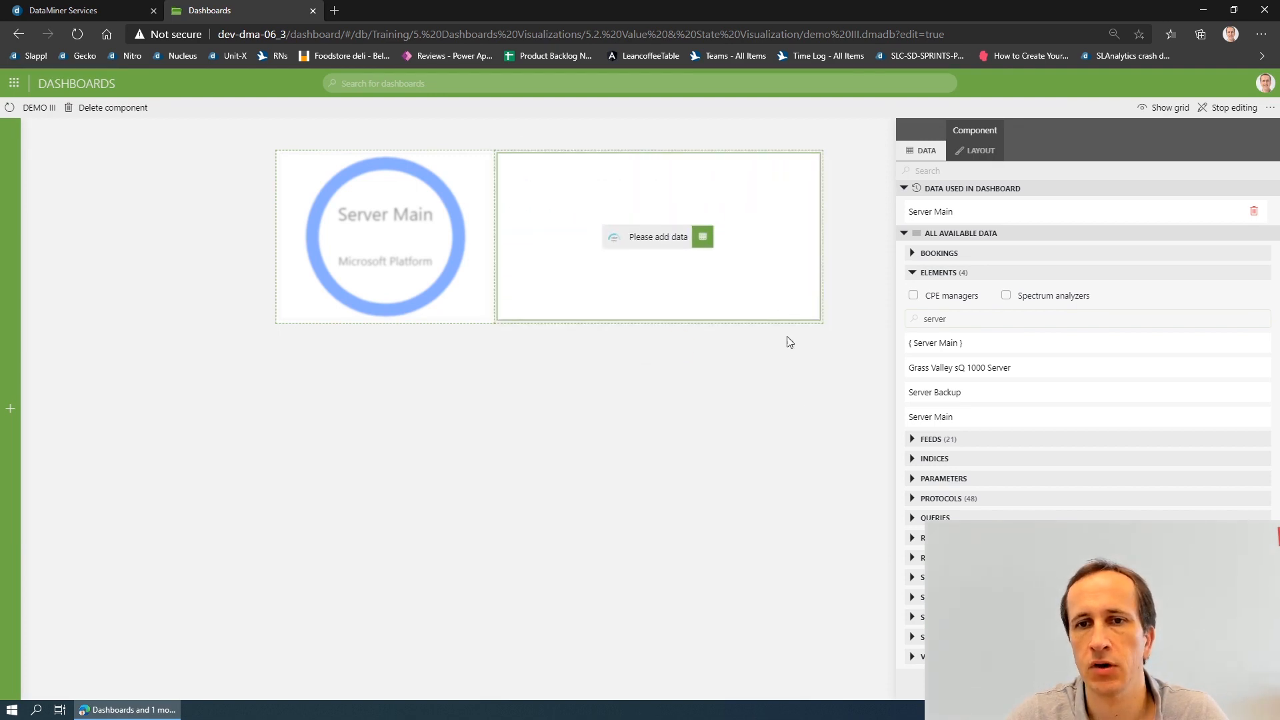
Feed the gauge with the Total Processor Load parameter from the Performance group of the element Server Main
{"action": "mouse_move", "coordinate": [704, 238]}
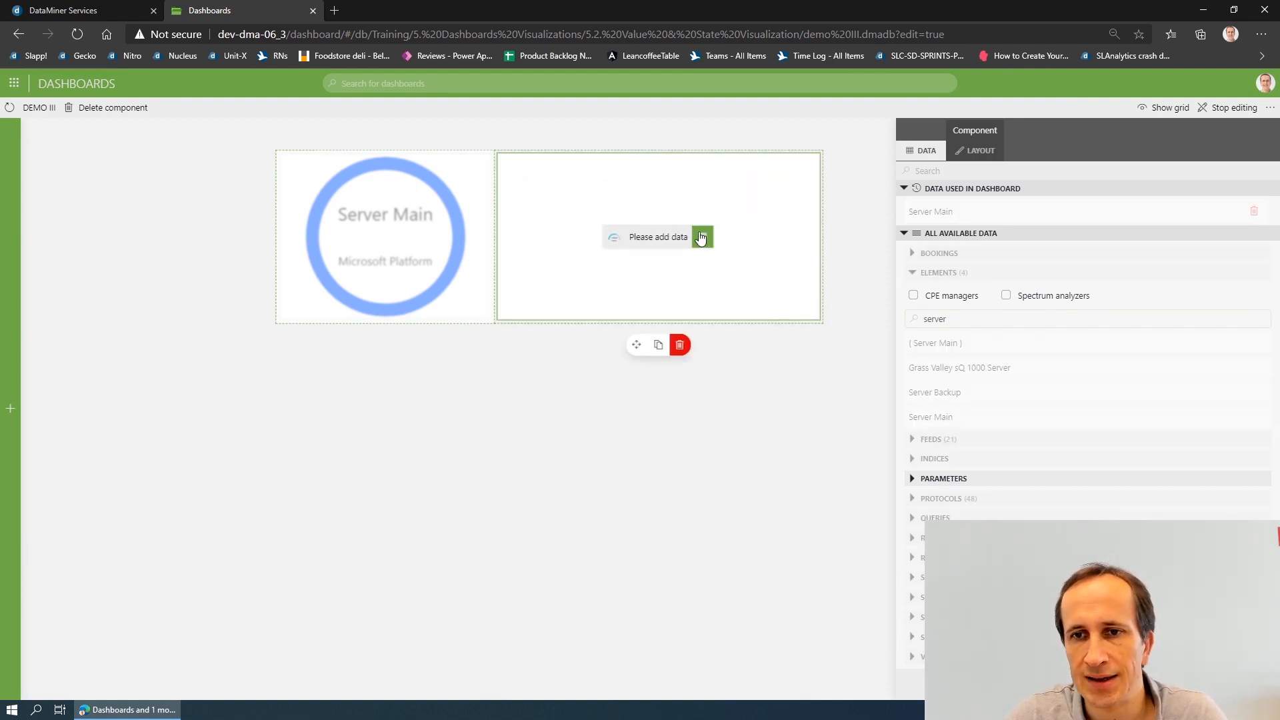
{"action": "left_click", "coordinate": [936, 480]}
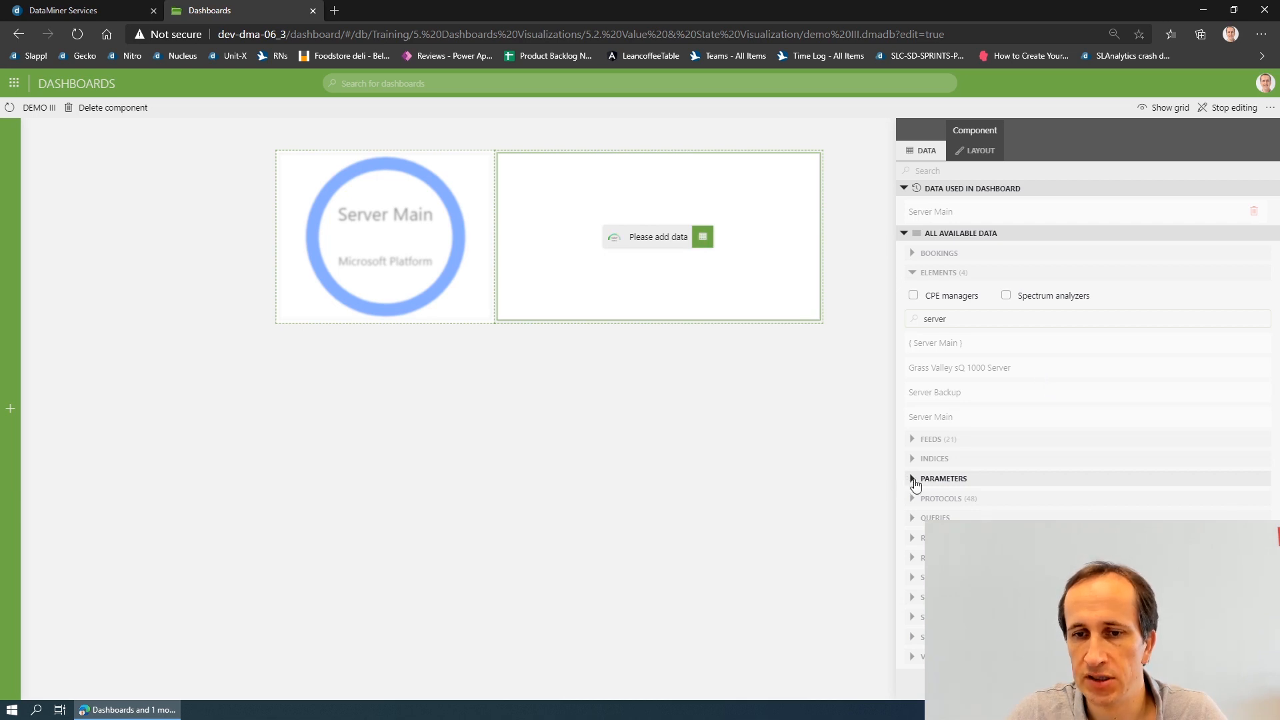
{"action": "left_click", "coordinate": [1170, 501]}
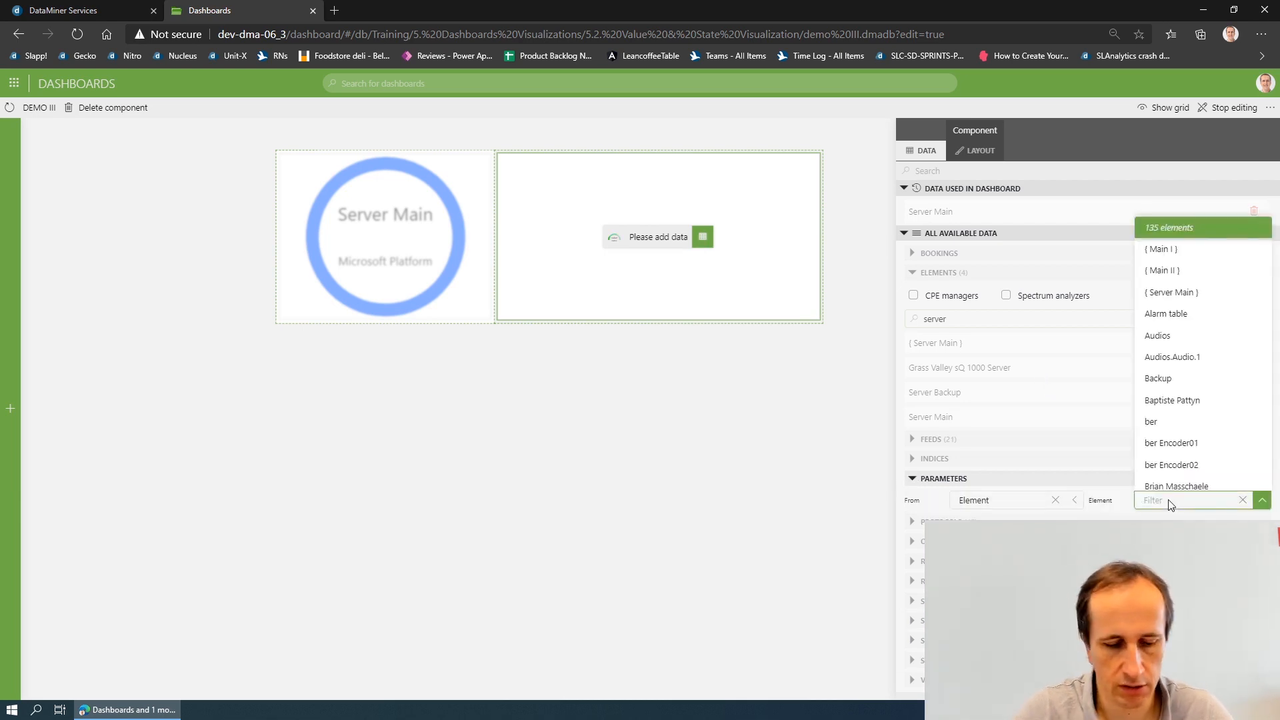
{"action": "type", "text": "serv"}
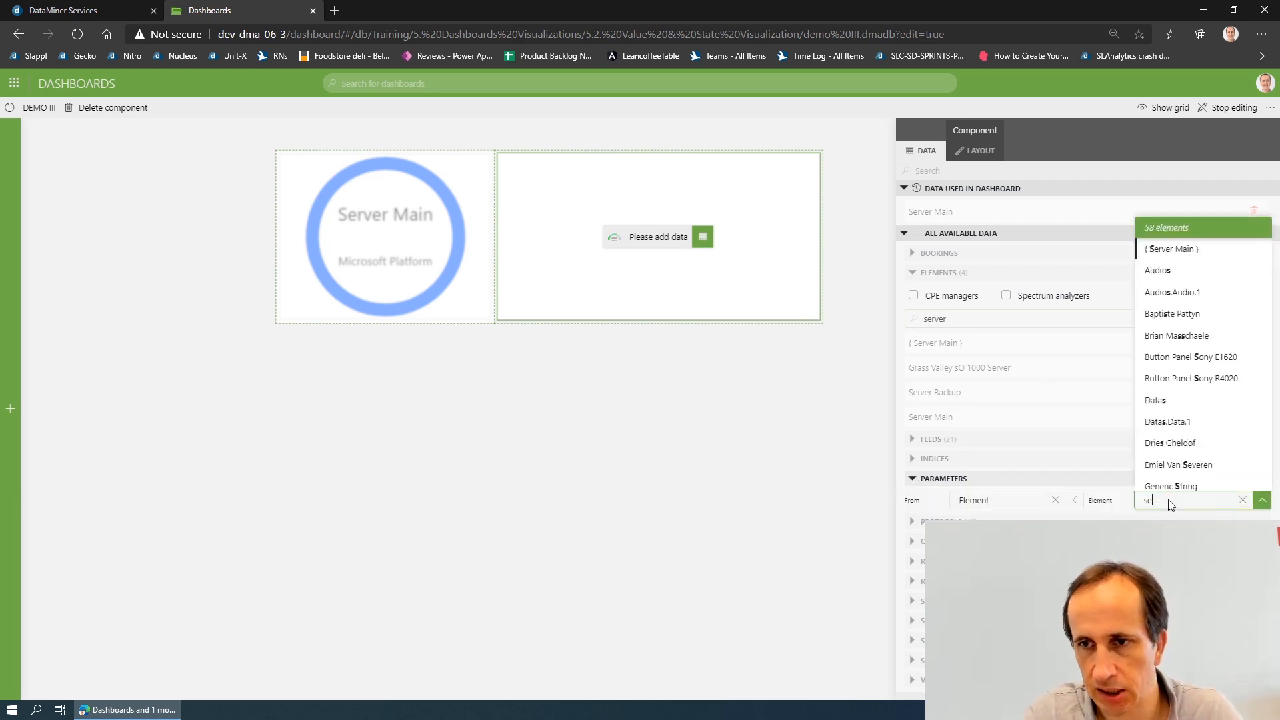
{"action": "left_click", "coordinate": [1167, 479]}
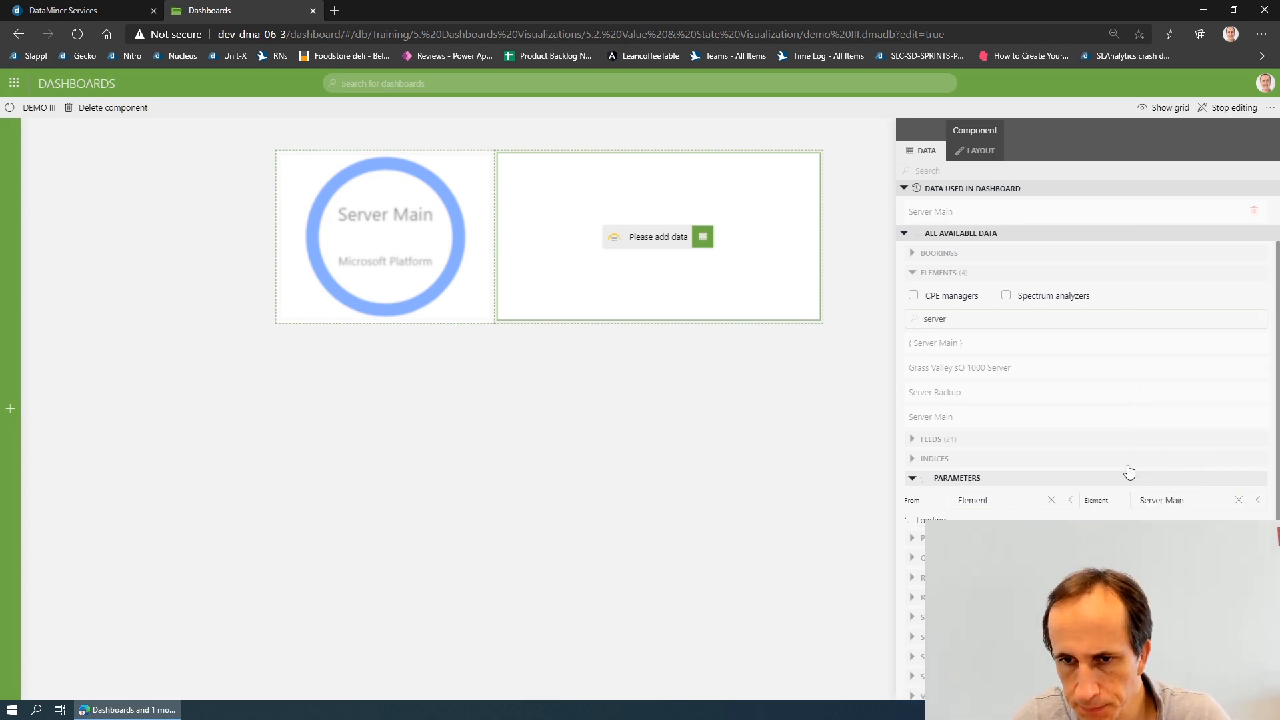
{"action": "scroll", "coordinate": [993, 434], "scroll_direction": "down", "scroll_amount": 5}
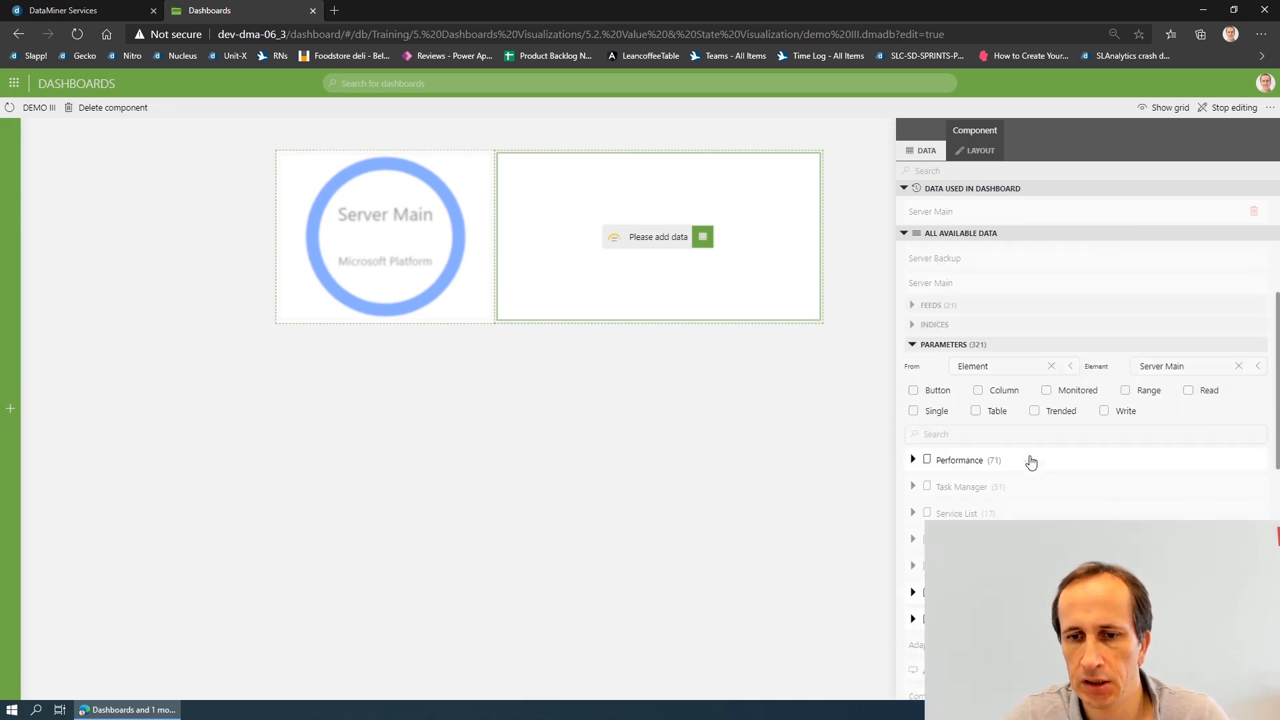
{"action": "left_click", "coordinate": [914, 311]}
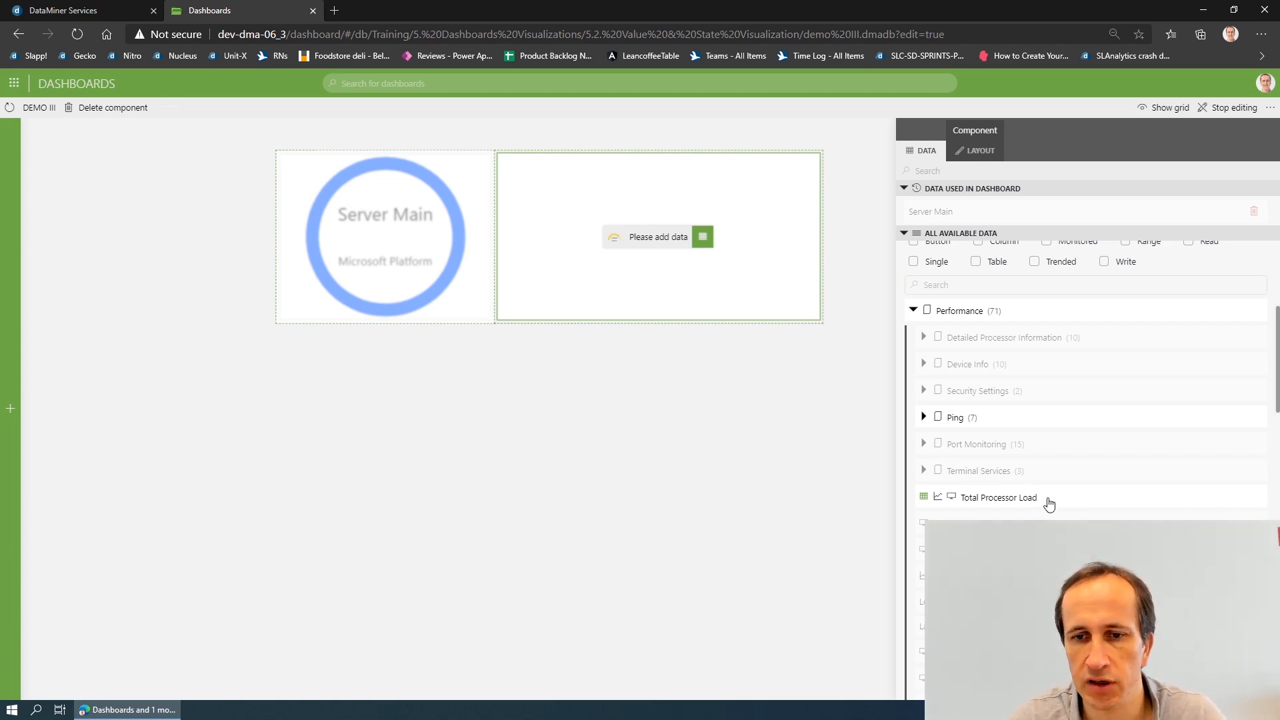
{"action": "left_click_drag", "start_coordinate": [1049, 504], "coordinate": [658, 241]}
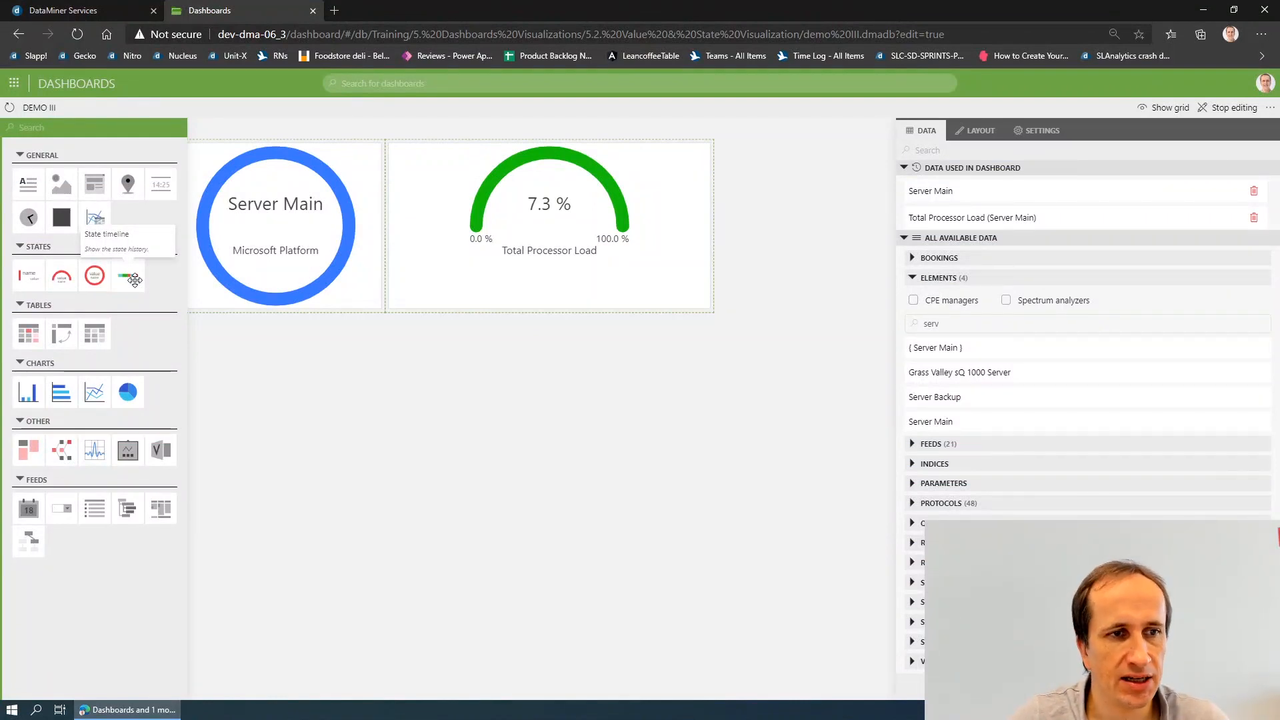
Add a State timeline below the ring and gauge, feed it the element Server Main, and inspect its time ranges
{"action": "left_click_drag", "start_coordinate": [134, 280], "coordinate": [726, 379]}
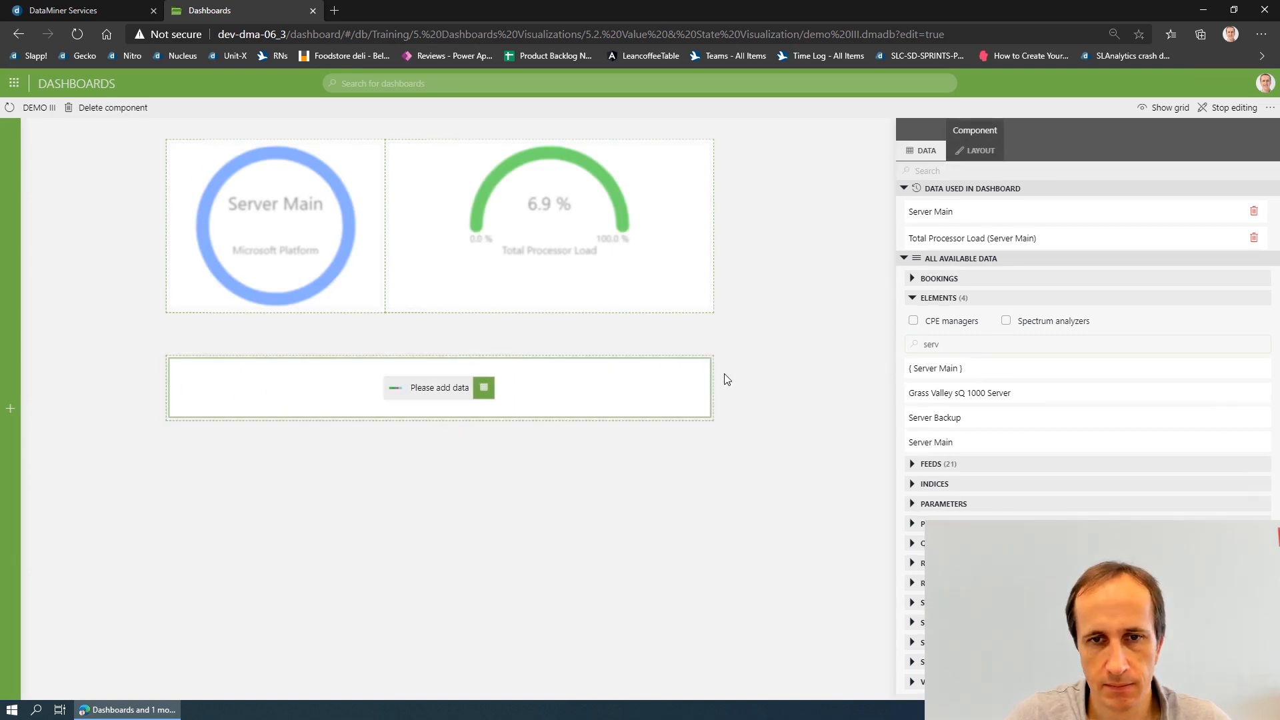
{"action": "left_click", "coordinate": [486, 392]}
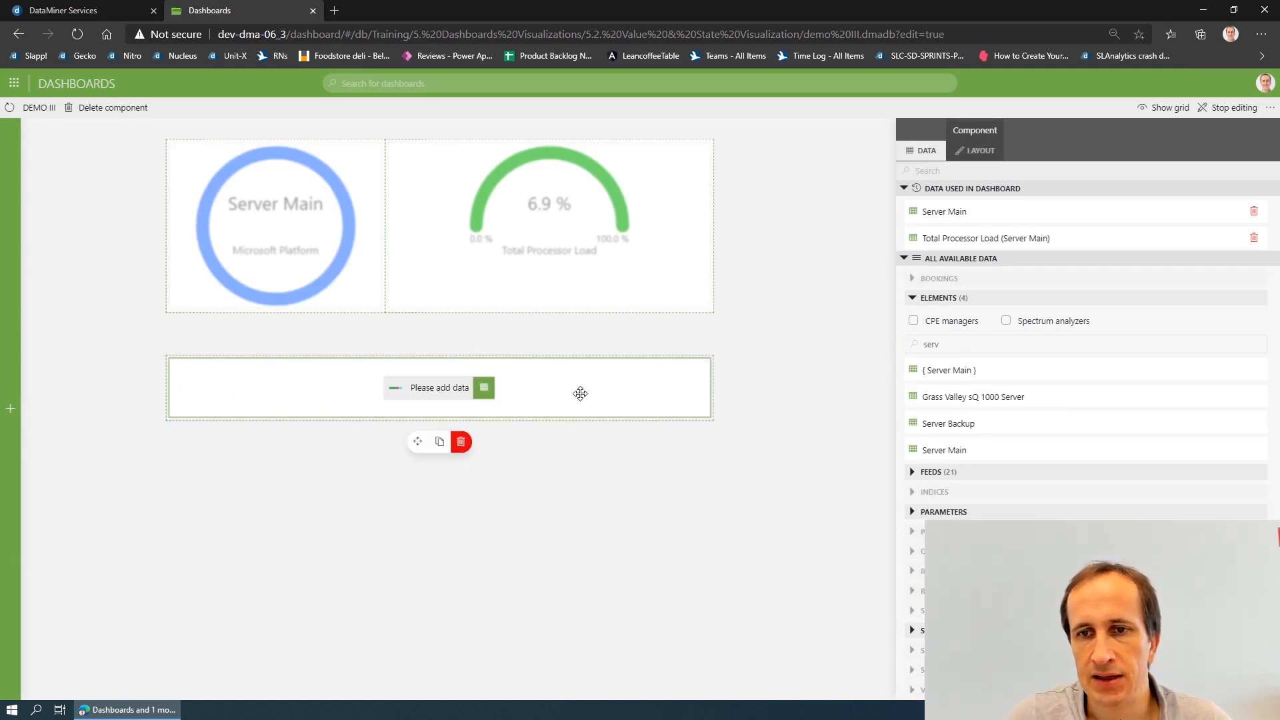
{"action": "left_click", "coordinate": [912, 297]}
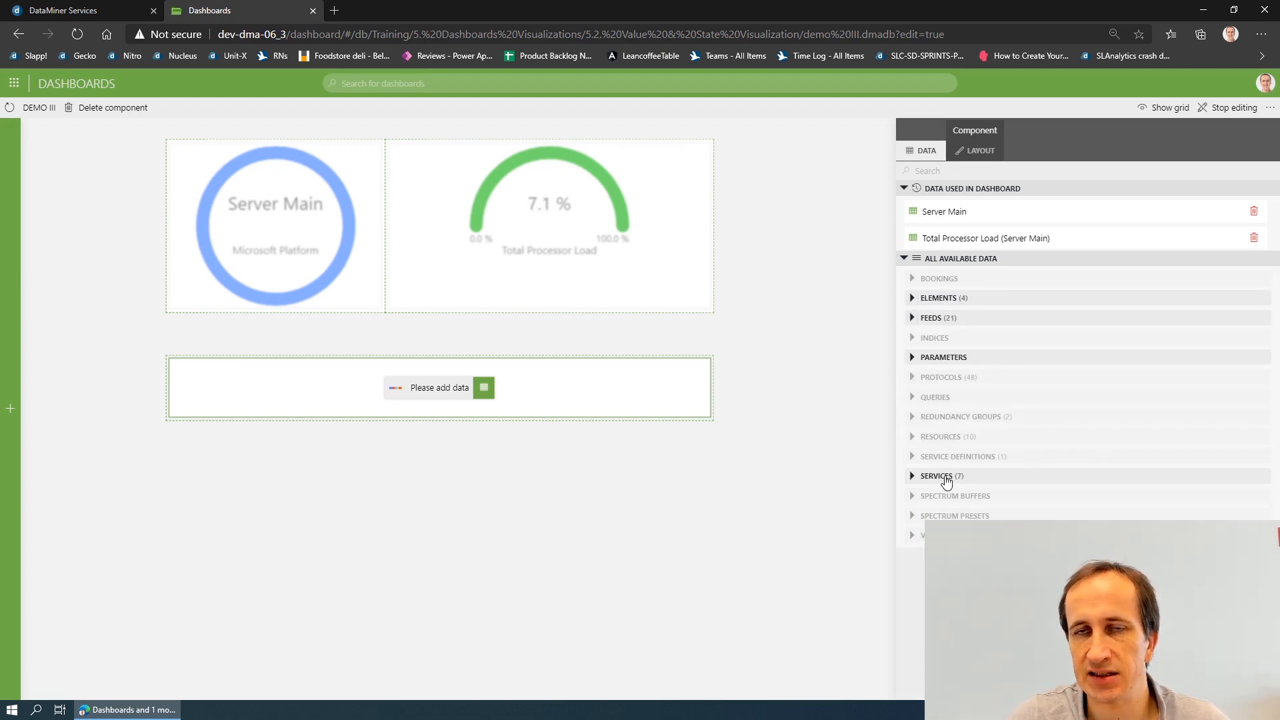
{"action": "left_click", "coordinate": [913, 299]}
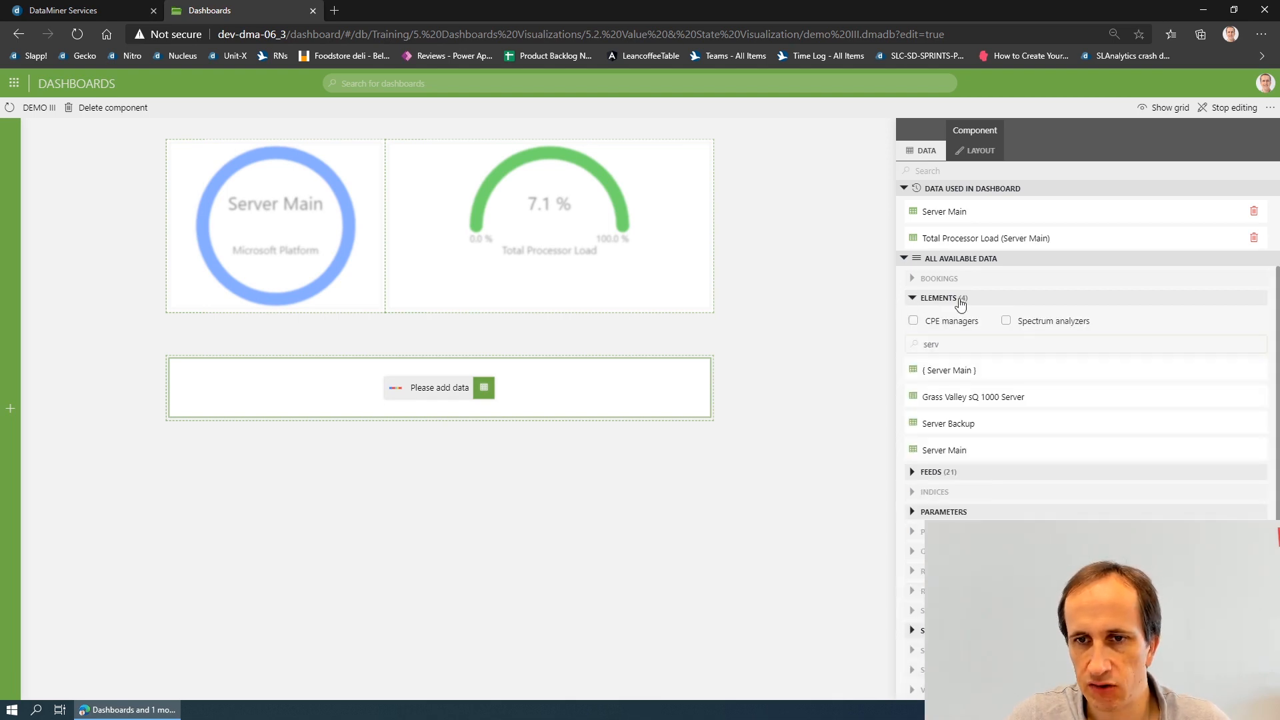
{"action": "left_click_drag", "start_coordinate": [957, 449], "coordinate": [509, 411]}
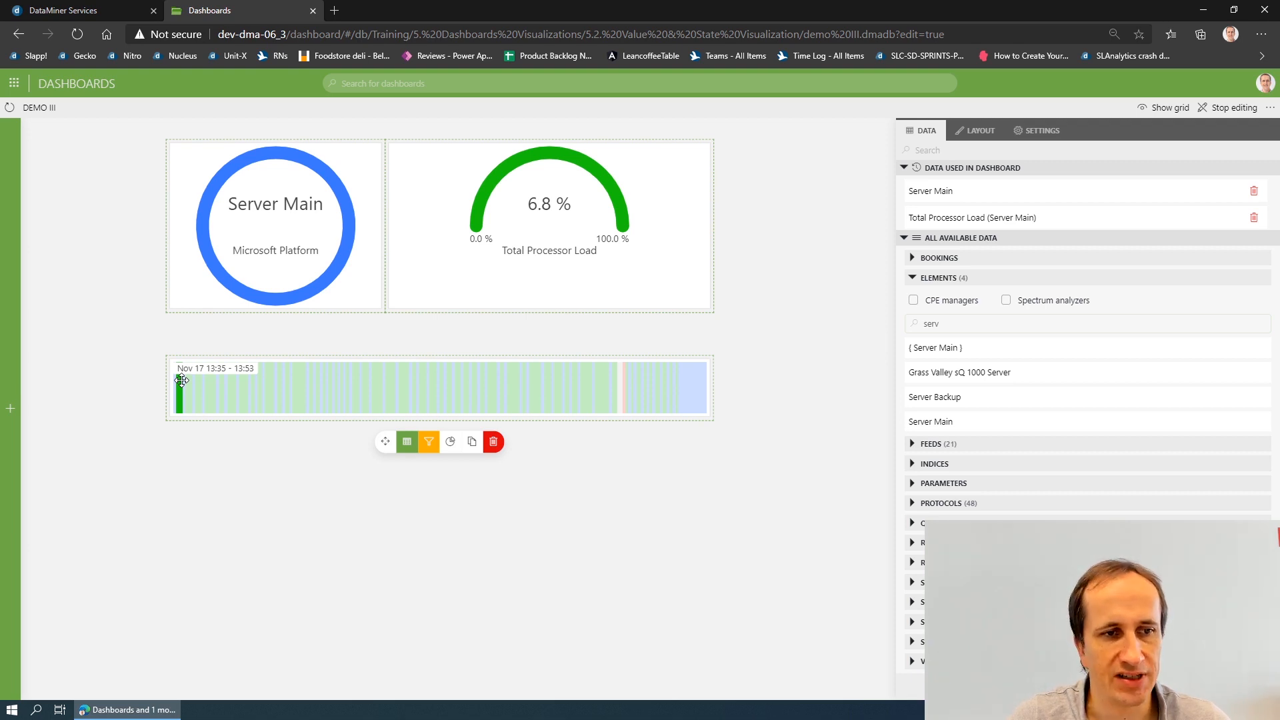
{"action": "left_click_drag", "start_coordinate": [224, 381], "coordinate": [430, 384]}
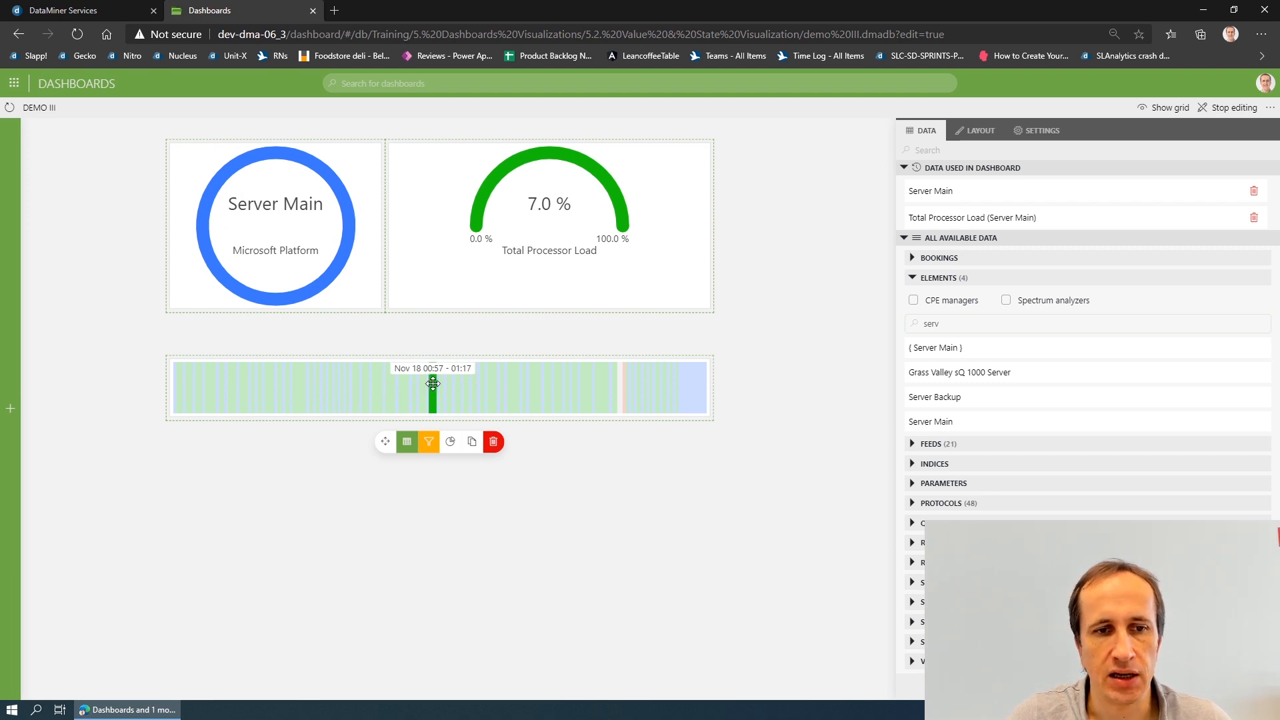
Add a second State timeline directly below the Server Main timeline and widen it to match that timeline
{"action": "left_click_drag", "start_coordinate": [434, 380], "coordinate": [460, 381]}
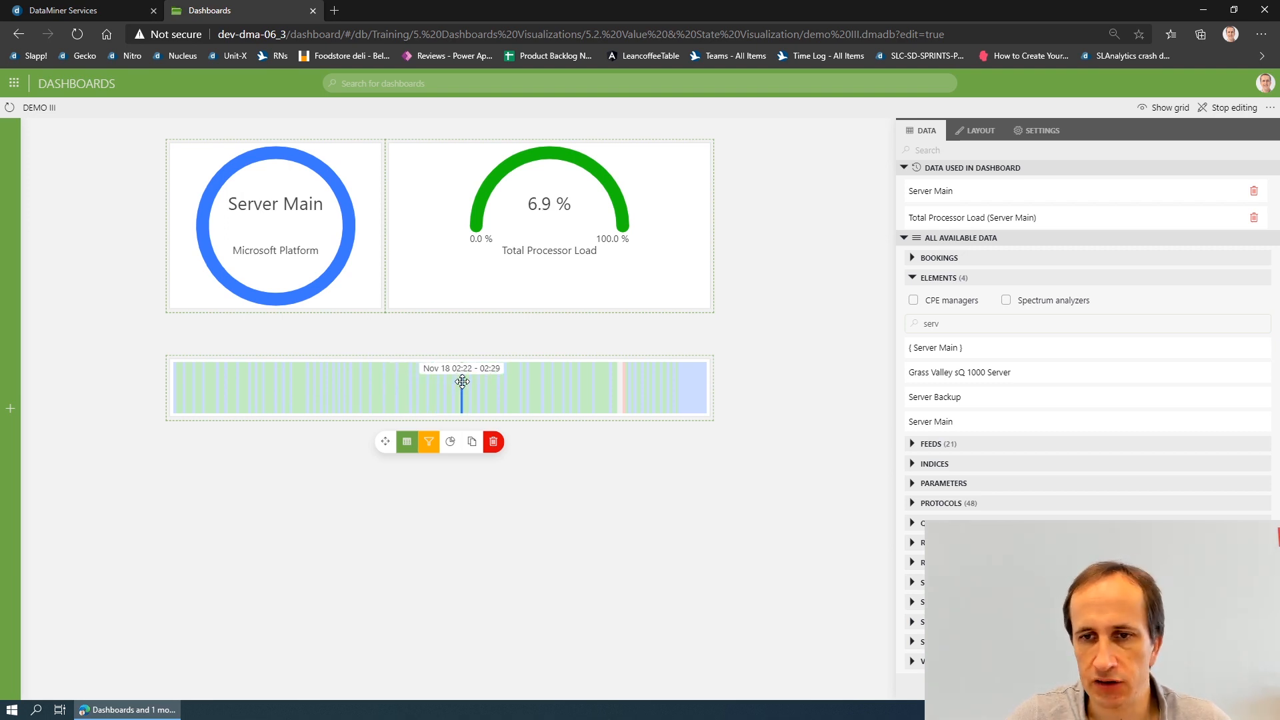
{"action": "left_click", "coordinate": [89, 343]}
{"action": "mouse_move", "coordinate": [14, 314]}
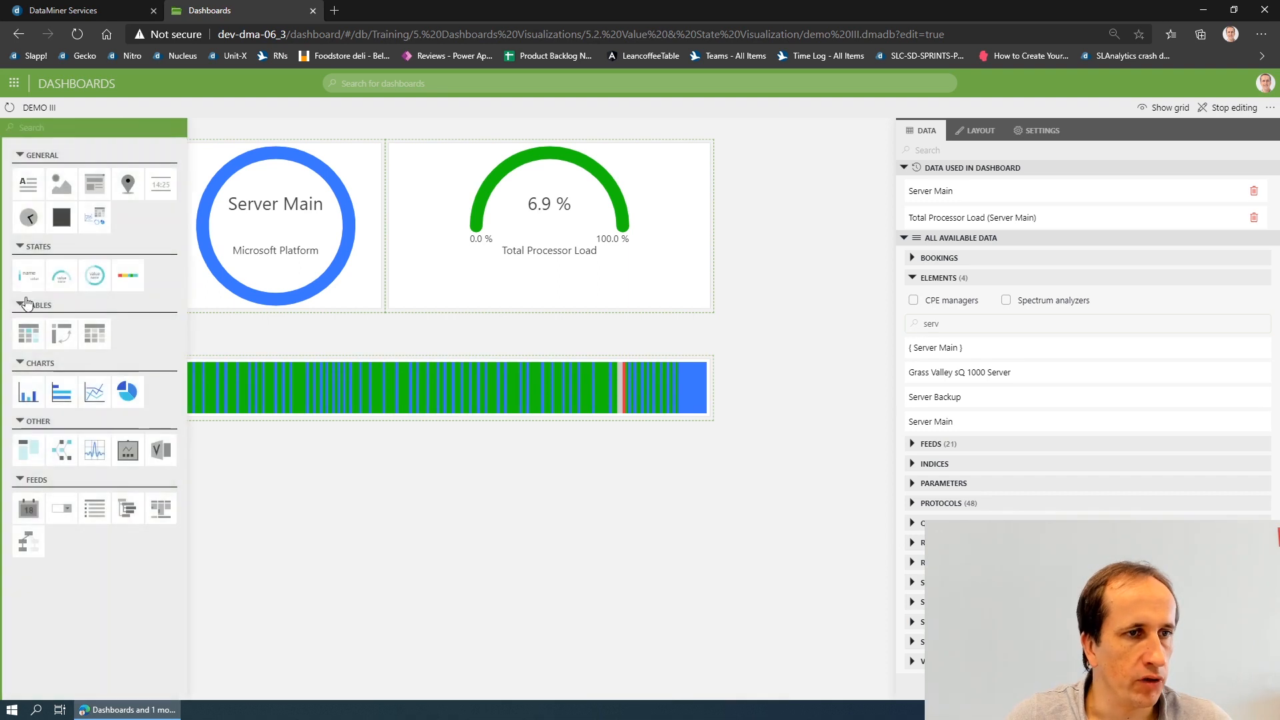
{"action": "left_click_drag", "start_coordinate": [113, 277], "coordinate": [709, 470]}
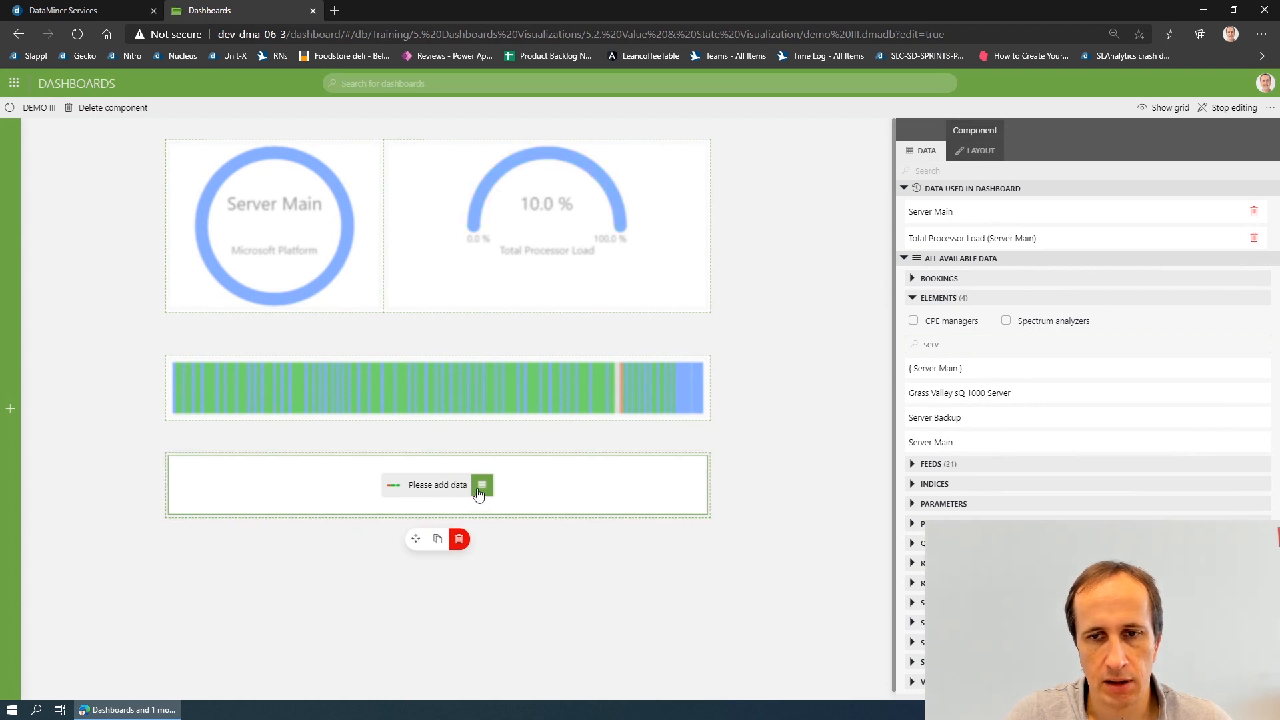
Feed the second State timeline with the Total Processor Load parameter from the Performance group of the element Server Main
{"action": "left_click", "coordinate": [481, 492]}
{"action": "left_click", "coordinate": [923, 298]}
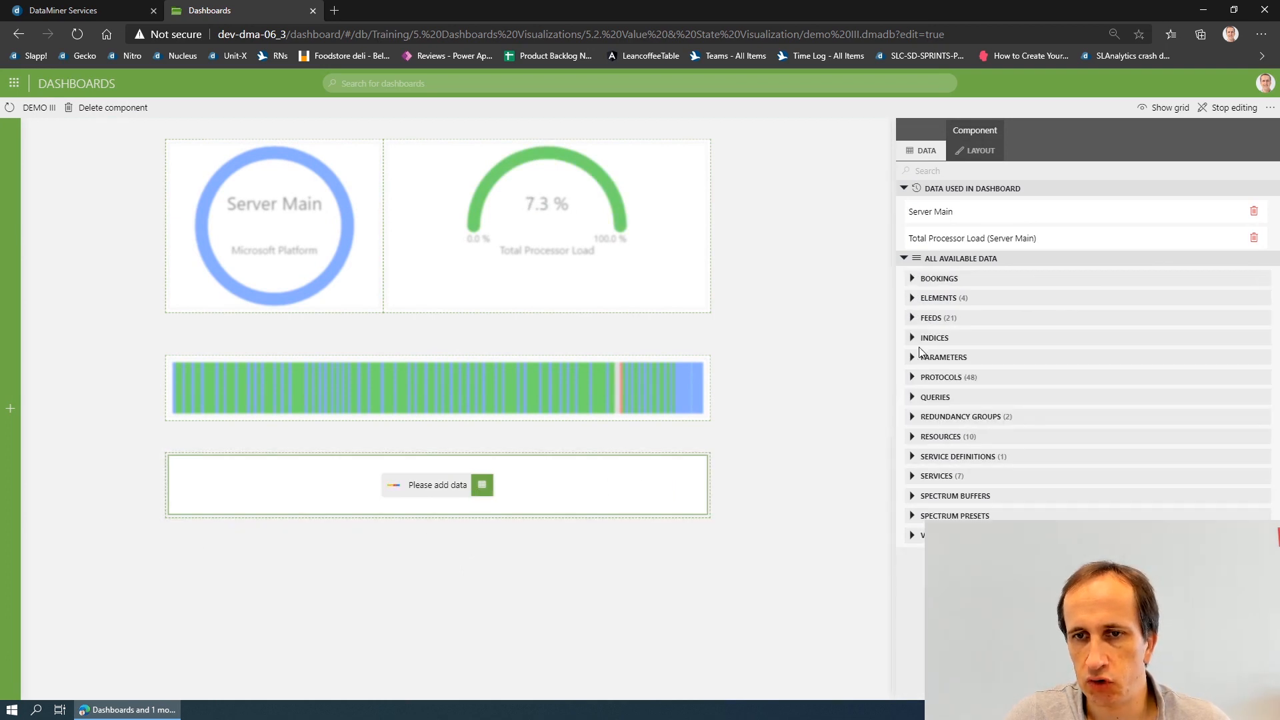
{"action": "left_click", "coordinate": [483, 492]}
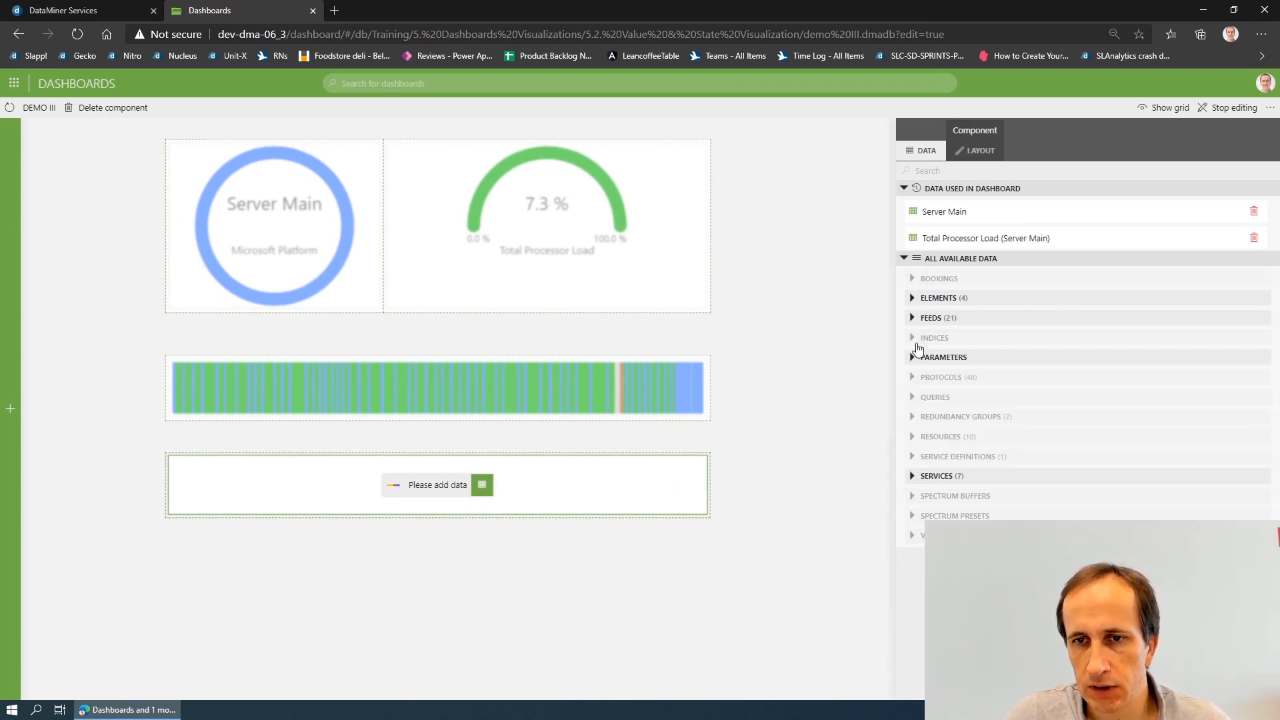
{"action": "left_click", "coordinate": [912, 359]}
{"action": "left_click", "coordinate": [1167, 378]}
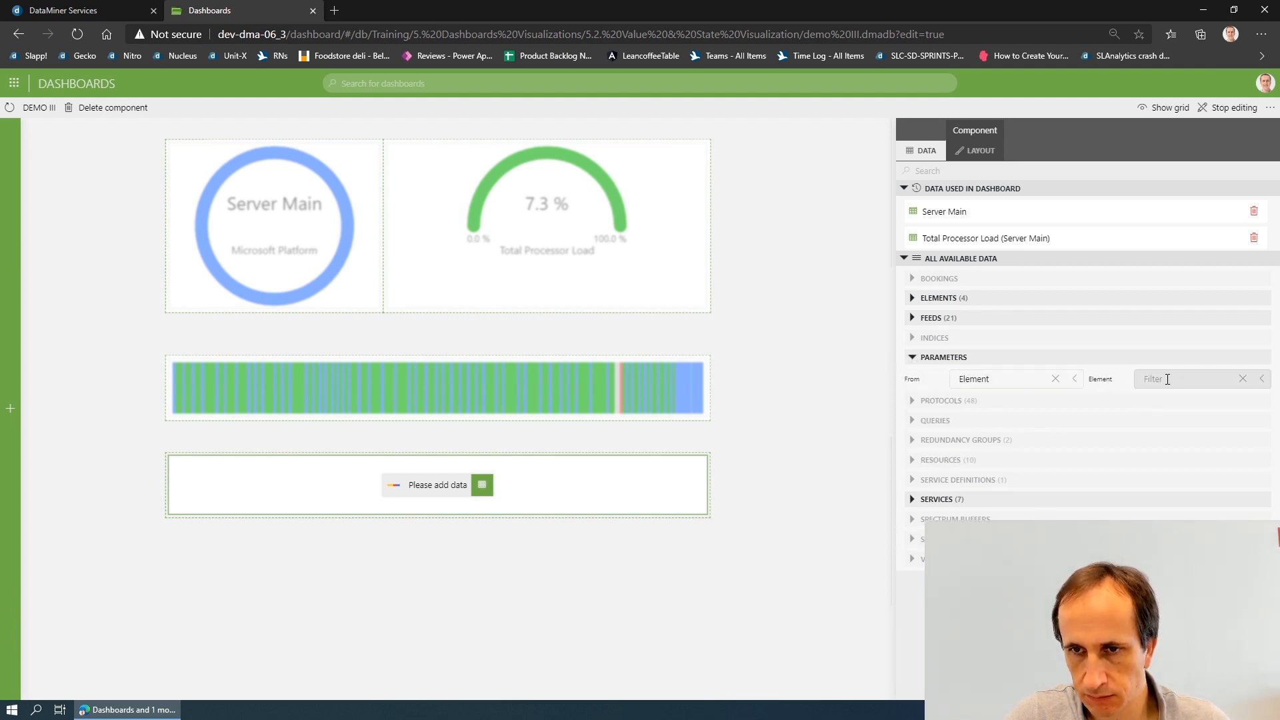
{"action": "type", "text": "server"}
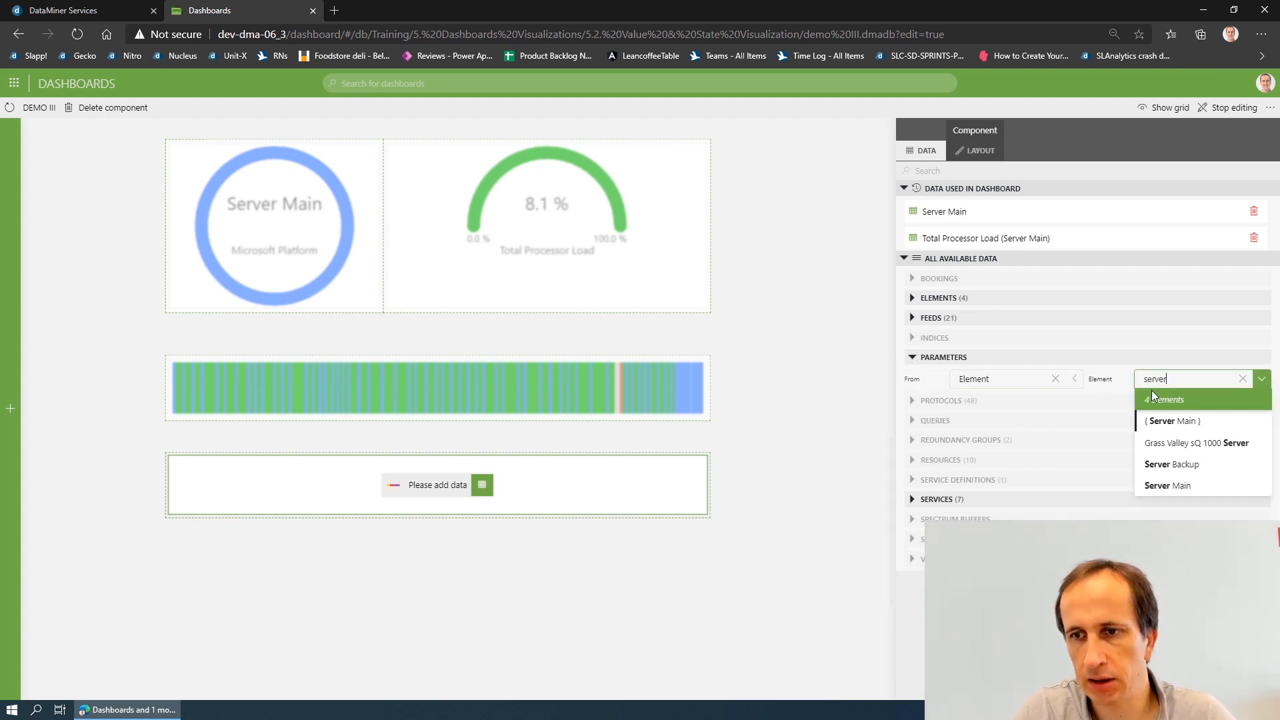
{"action": "left_click", "coordinate": [1158, 486]}
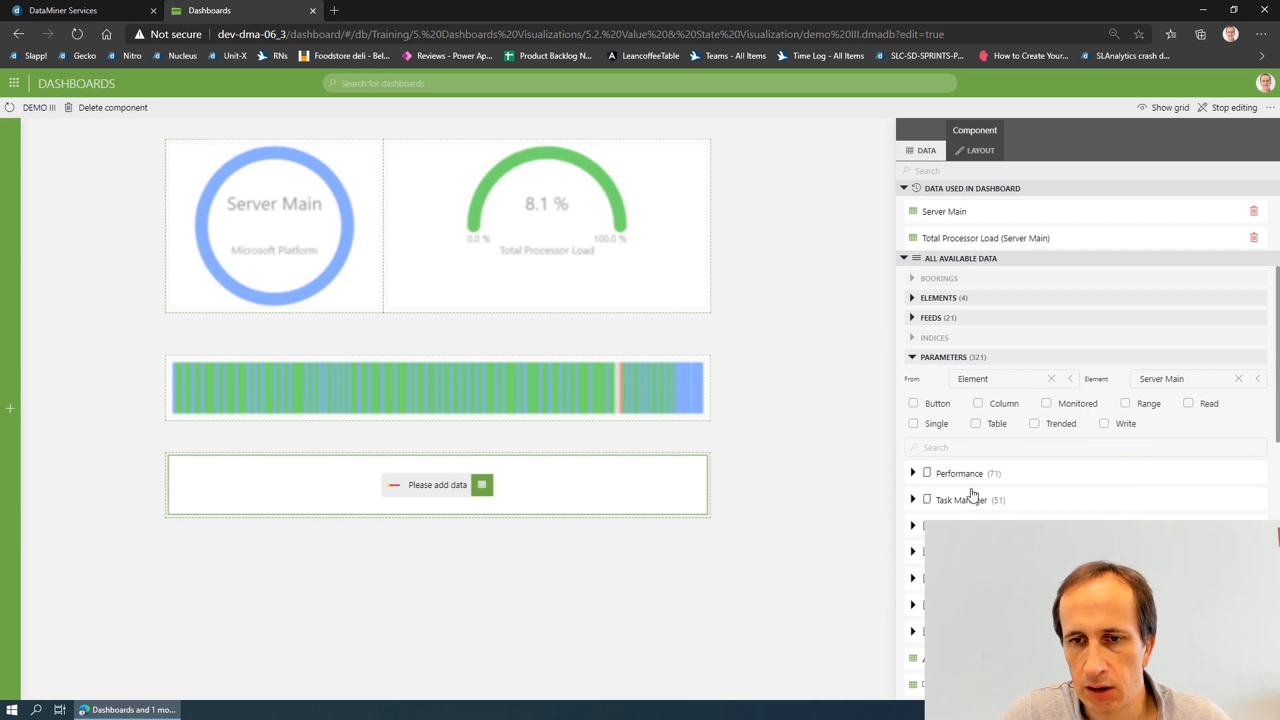
{"action": "left_click", "coordinate": [913, 473]}
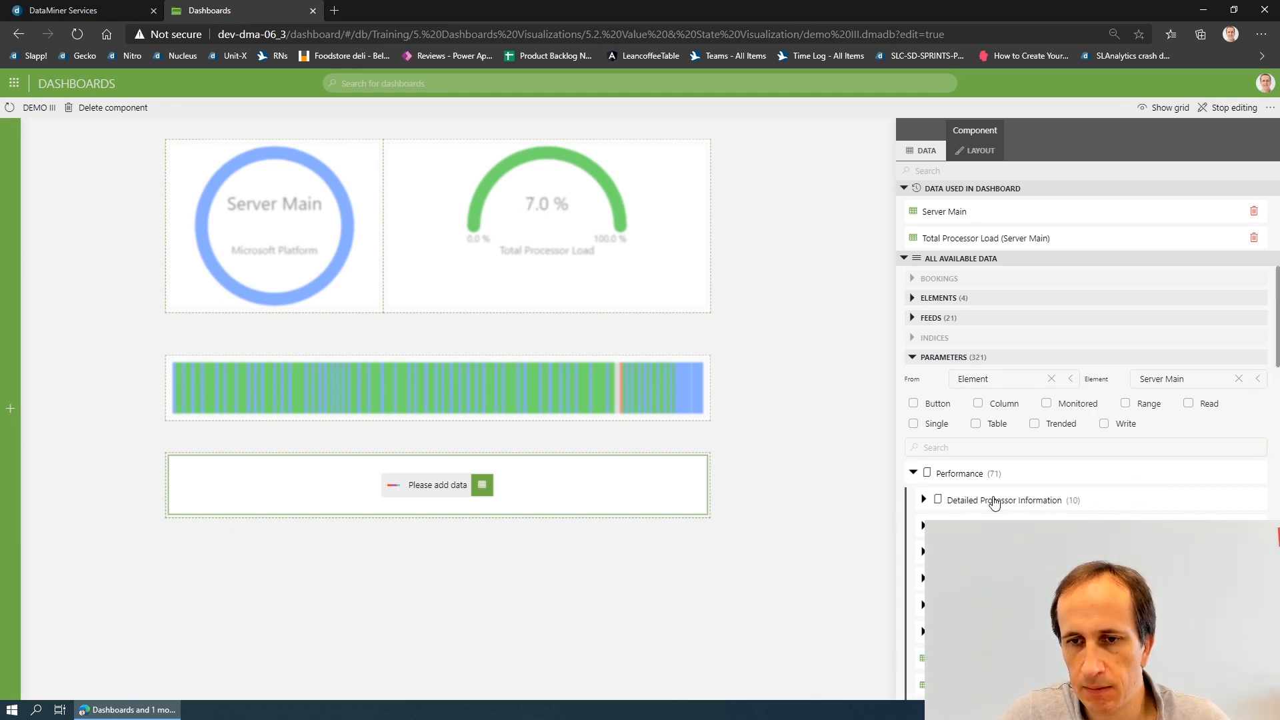
{"action": "scroll", "coordinate": [992, 503], "scroll_direction": "down", "scroll_amount": 2}
{"action": "left_click_drag", "start_coordinate": [933, 528], "coordinate": [809, 522]}
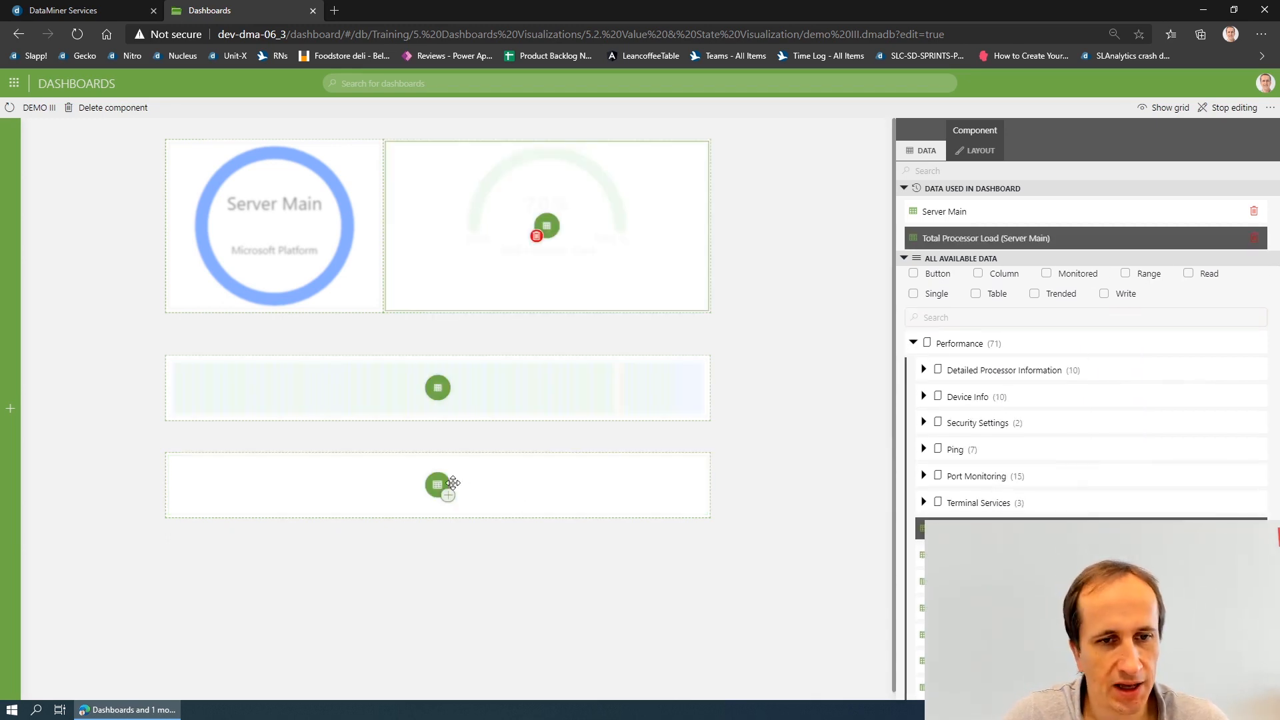
{"action": "left_click_drag", "start_coordinate": [453, 482], "coordinate": [452, 483]}
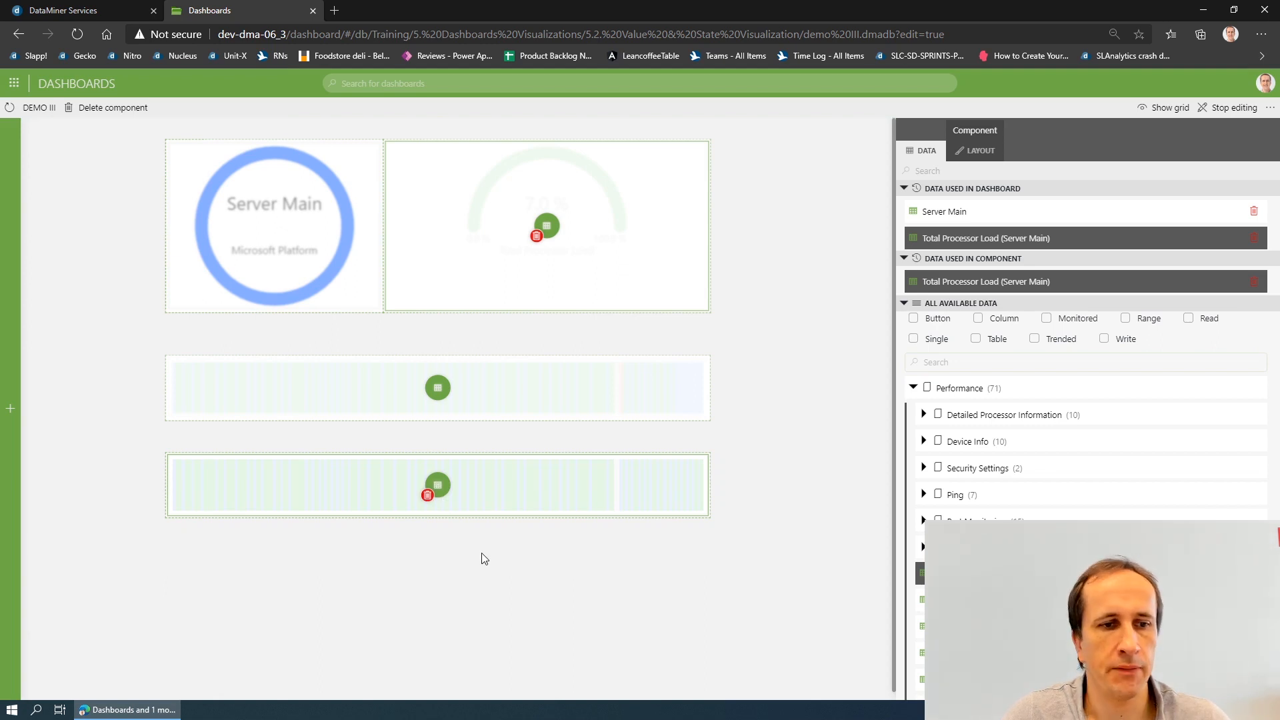
{"action": "left_click", "coordinate": [484, 558]}
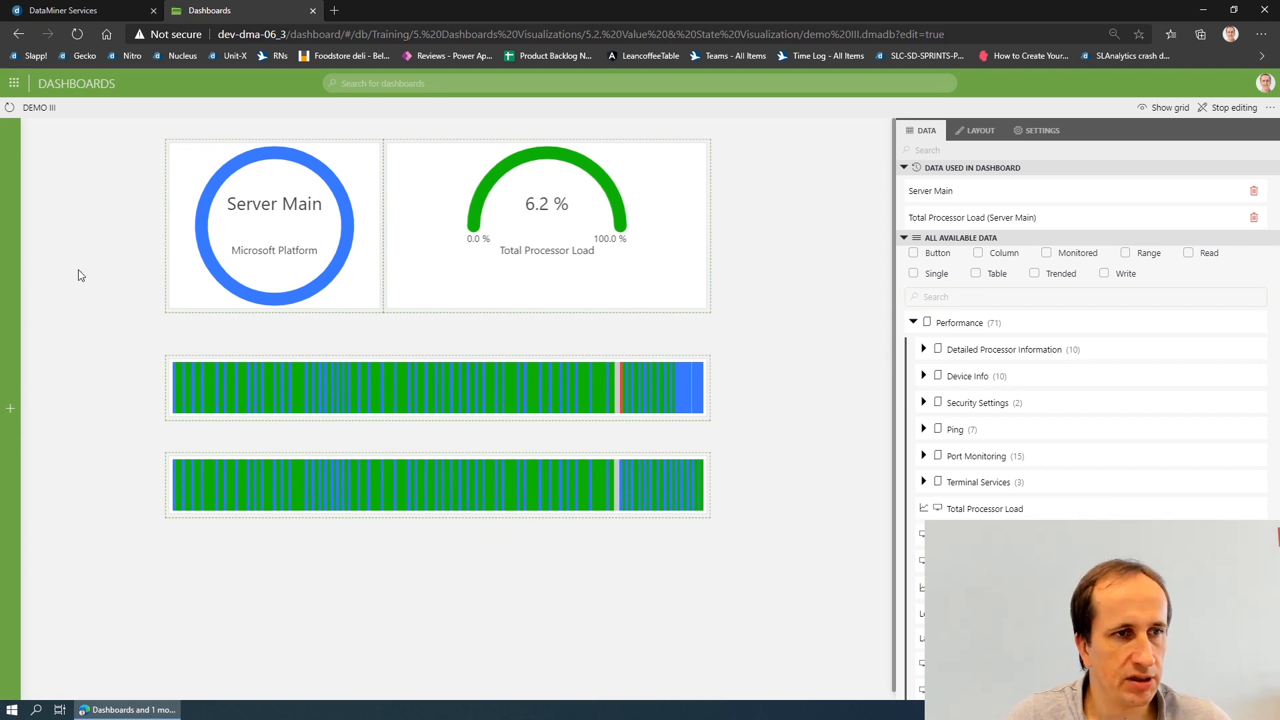
Add a third State timeline of the same width below the other two and feed it with the service London operational
{"action": "mouse_move", "coordinate": [10, 274]}
{"action": "left_click_drag", "start_coordinate": [131, 276], "coordinate": [711, 554]}
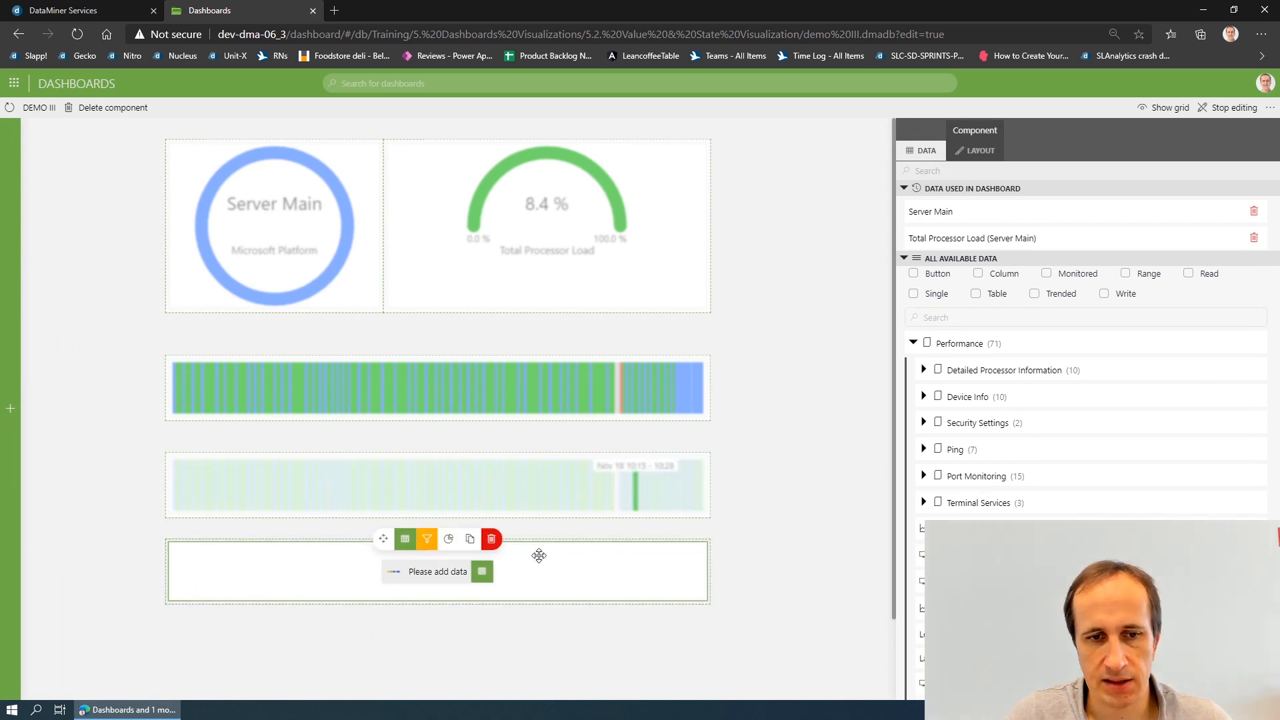
{"action": "left_click", "coordinate": [913, 342]}
{"action": "scroll", "coordinate": [916, 353], "scroll_direction": "up", "scroll_amount": 2}
{"action": "left_click", "coordinate": [914, 359]}
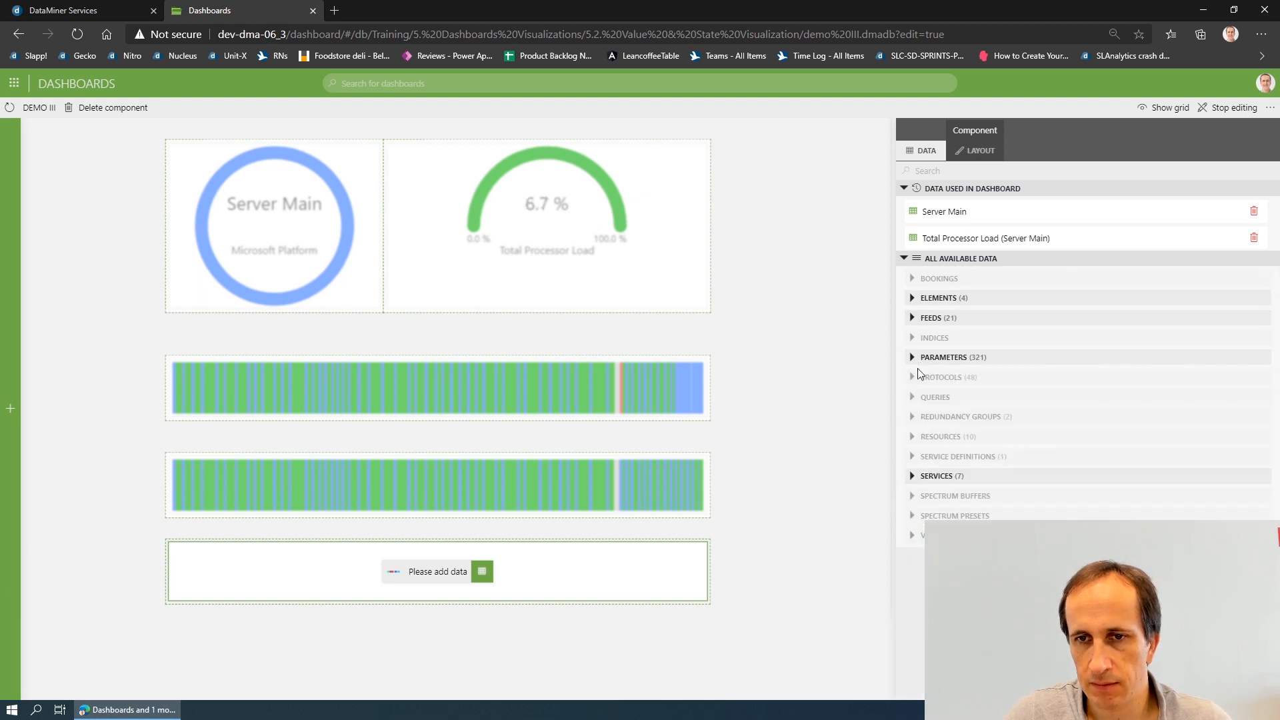
{"action": "left_click", "coordinate": [914, 477]}
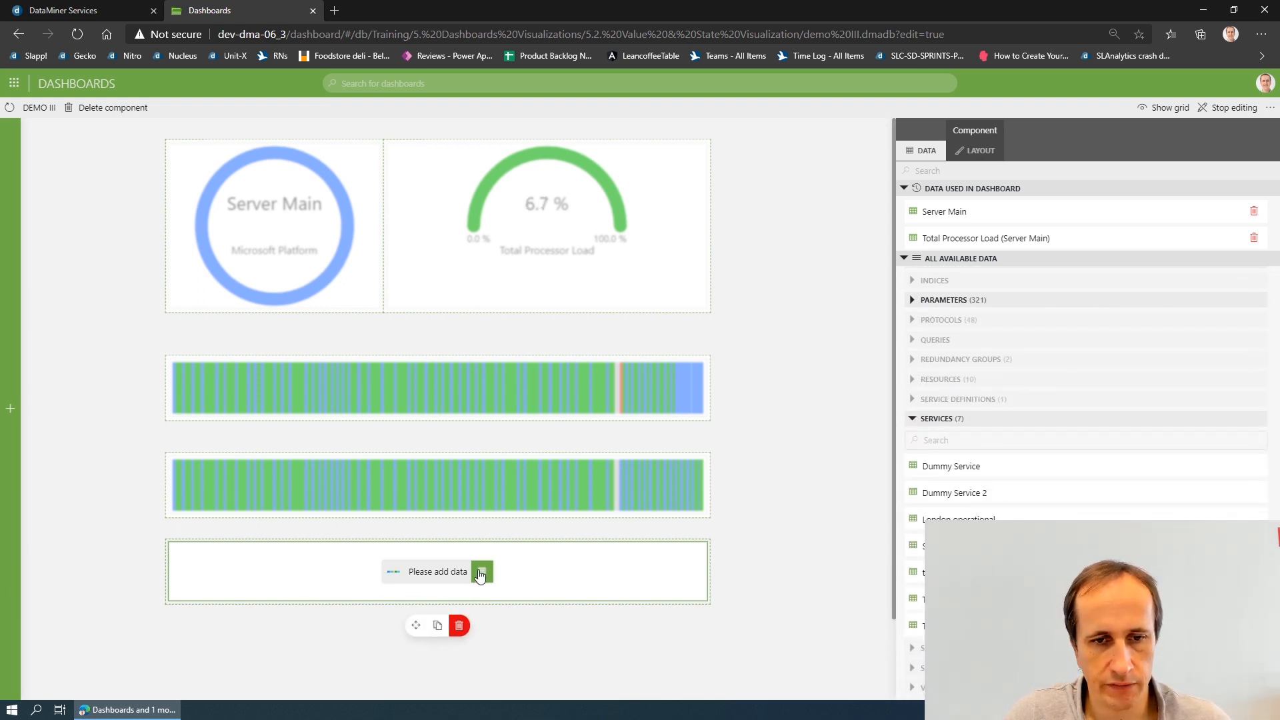
{"action": "left_click_drag", "start_coordinate": [959, 518], "coordinate": [437, 576]}
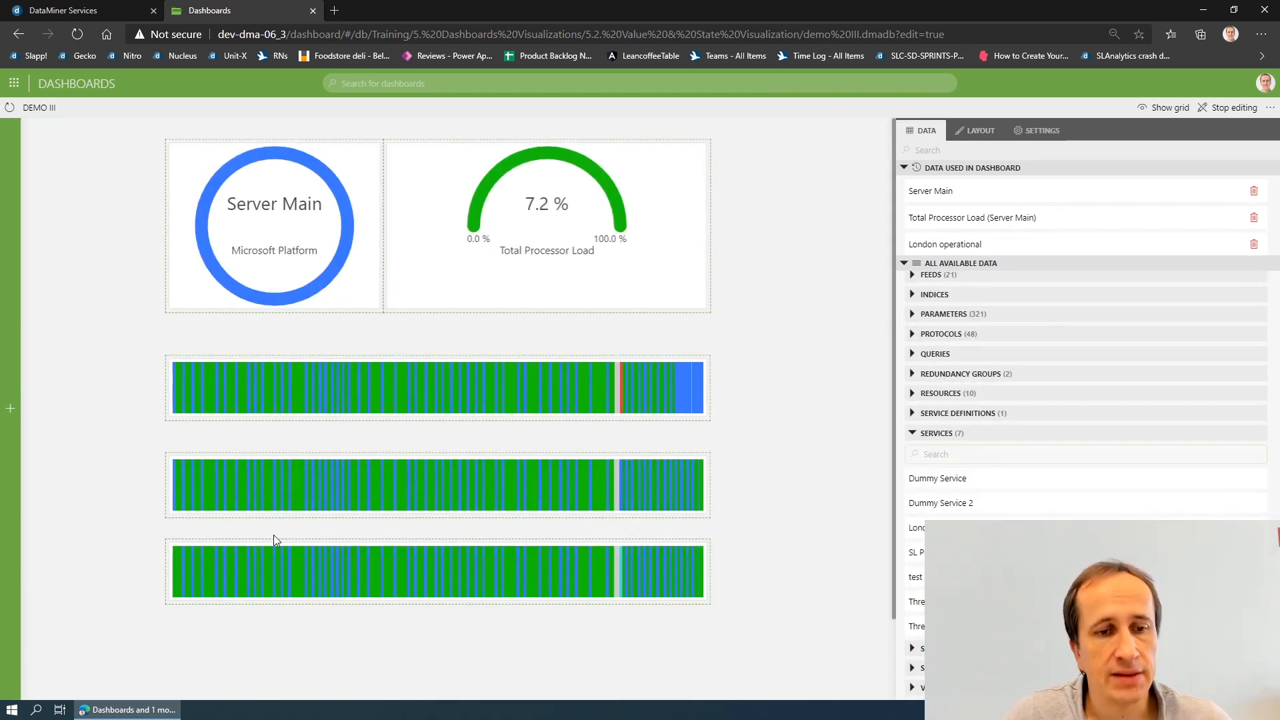